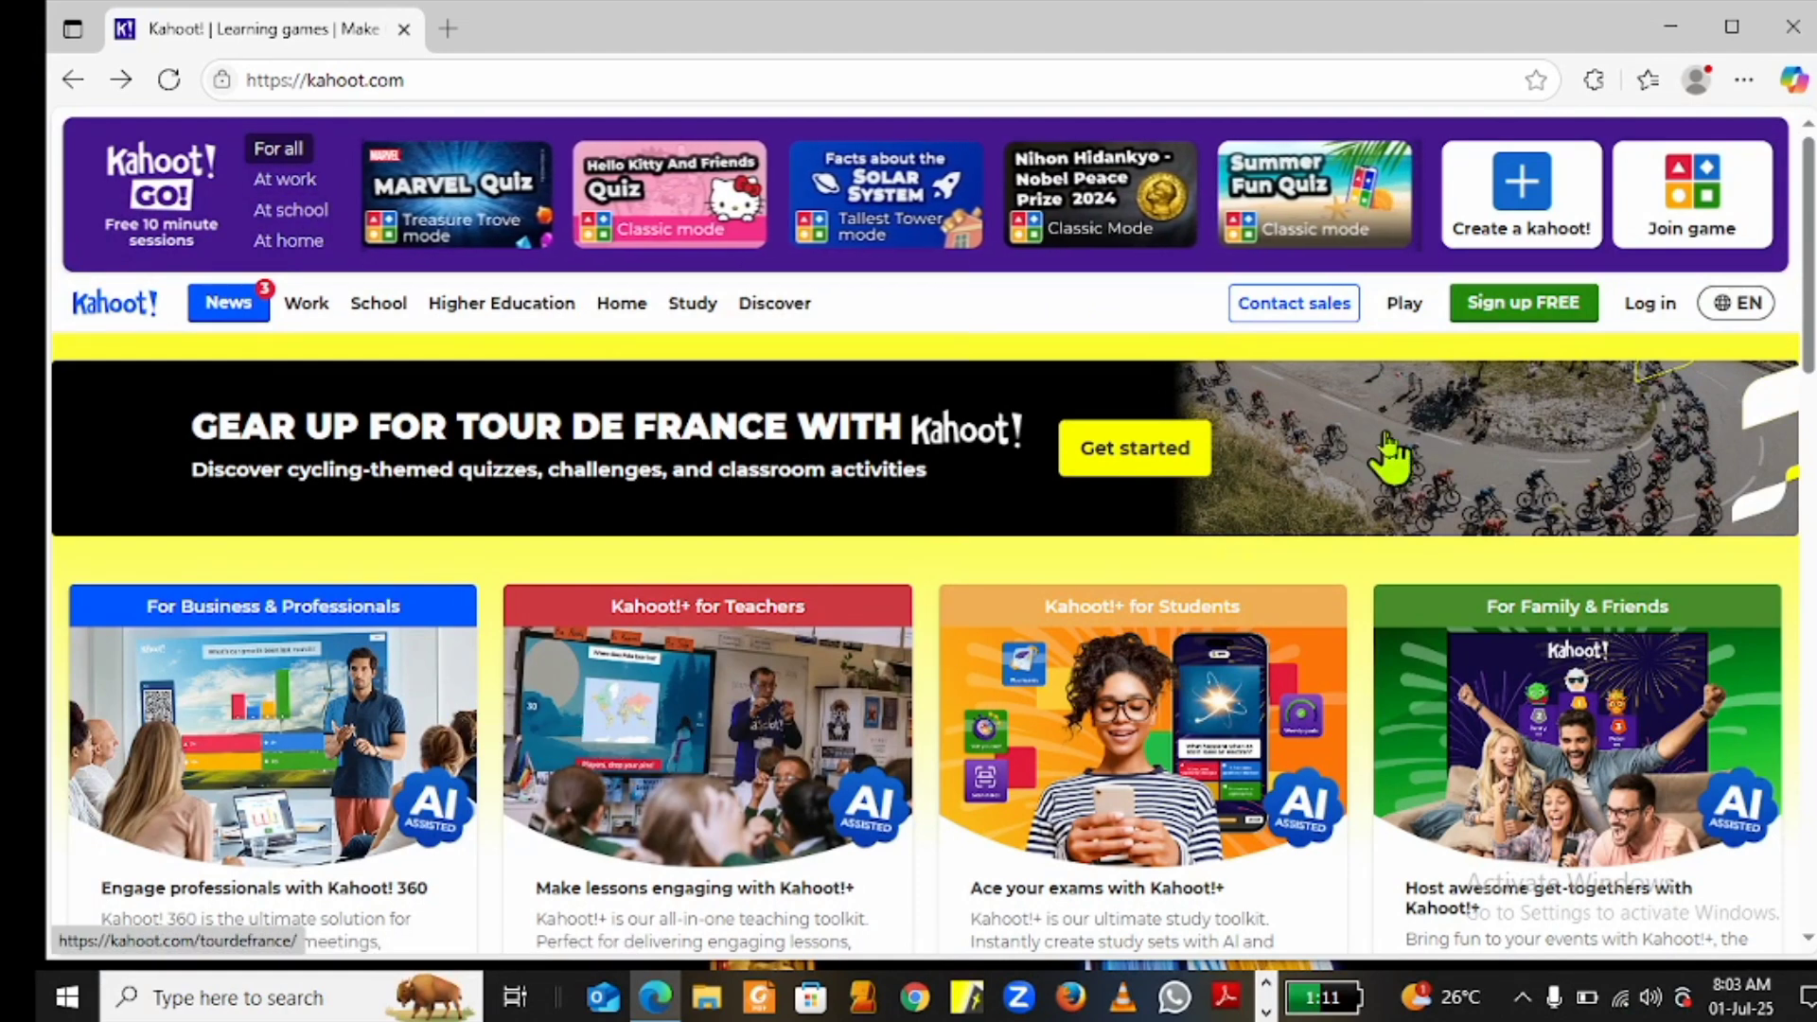
Look over the Kahoot! home page, including its plan offers and sign-up options
mouse_move(574, 313)
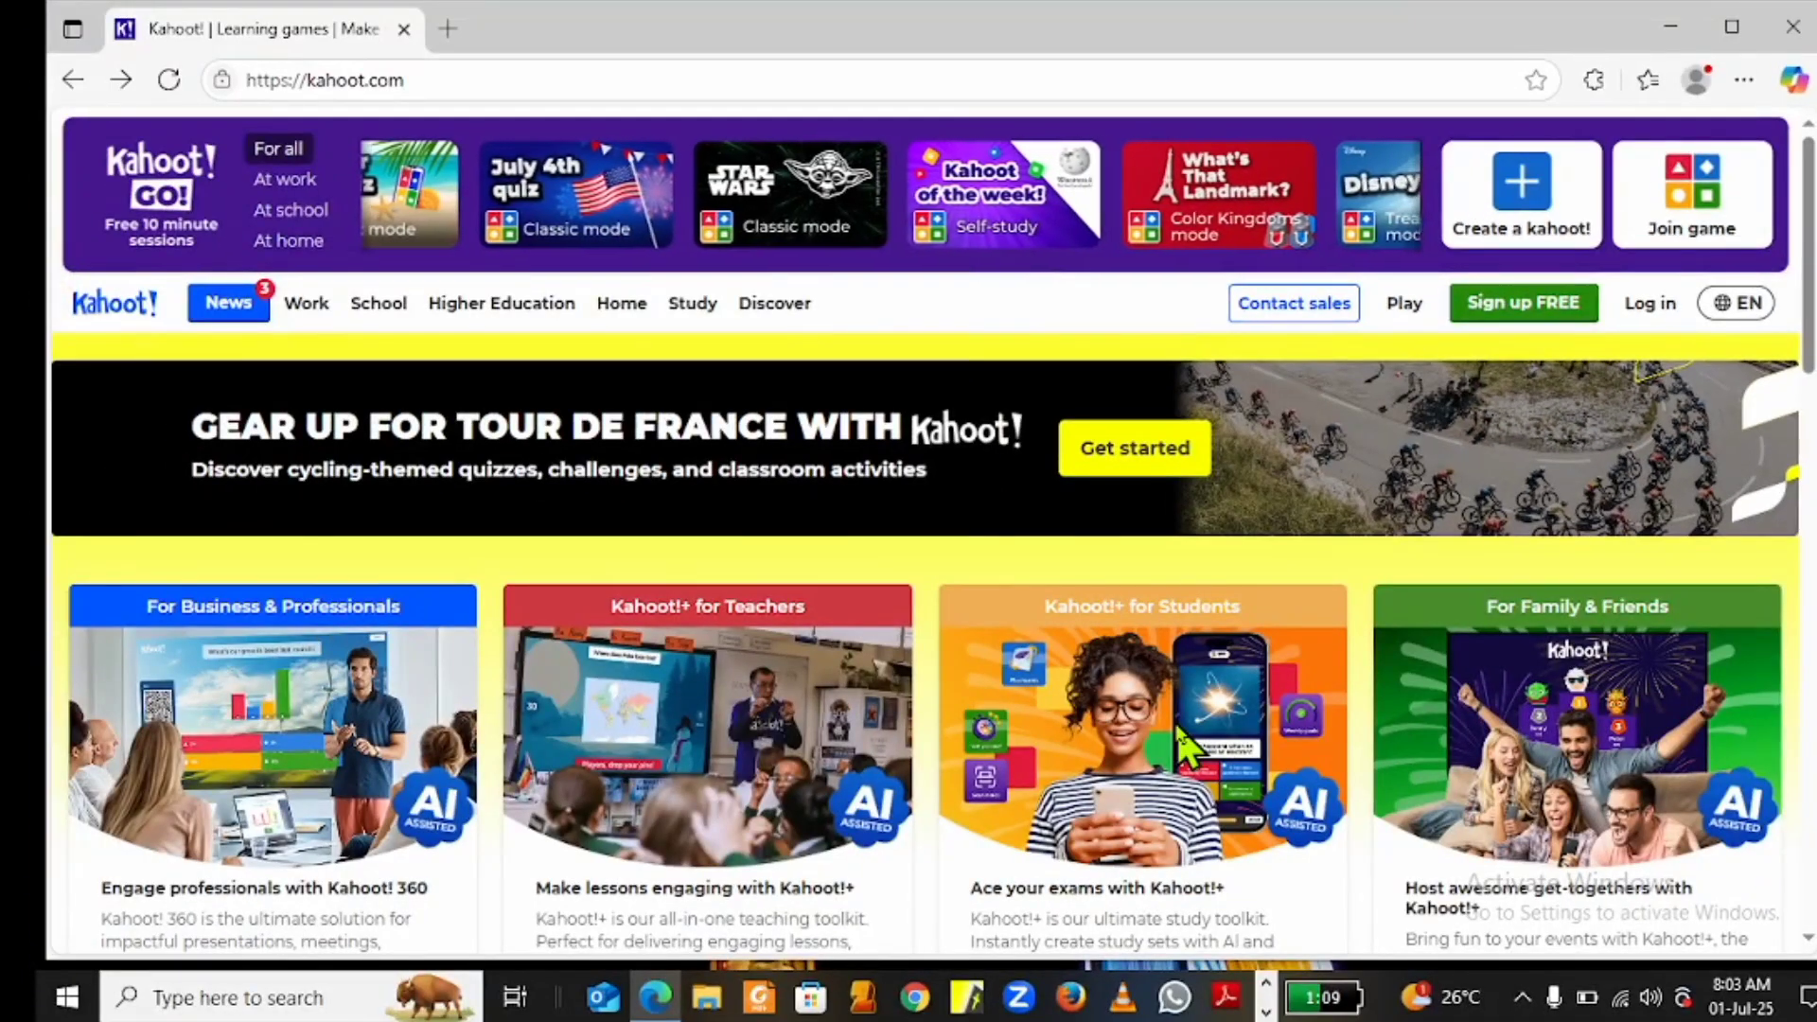
scroll(1189, 749, down, 3)
scroll(1189, 746, up, 2)
scroll(1189, 748, up, 1)
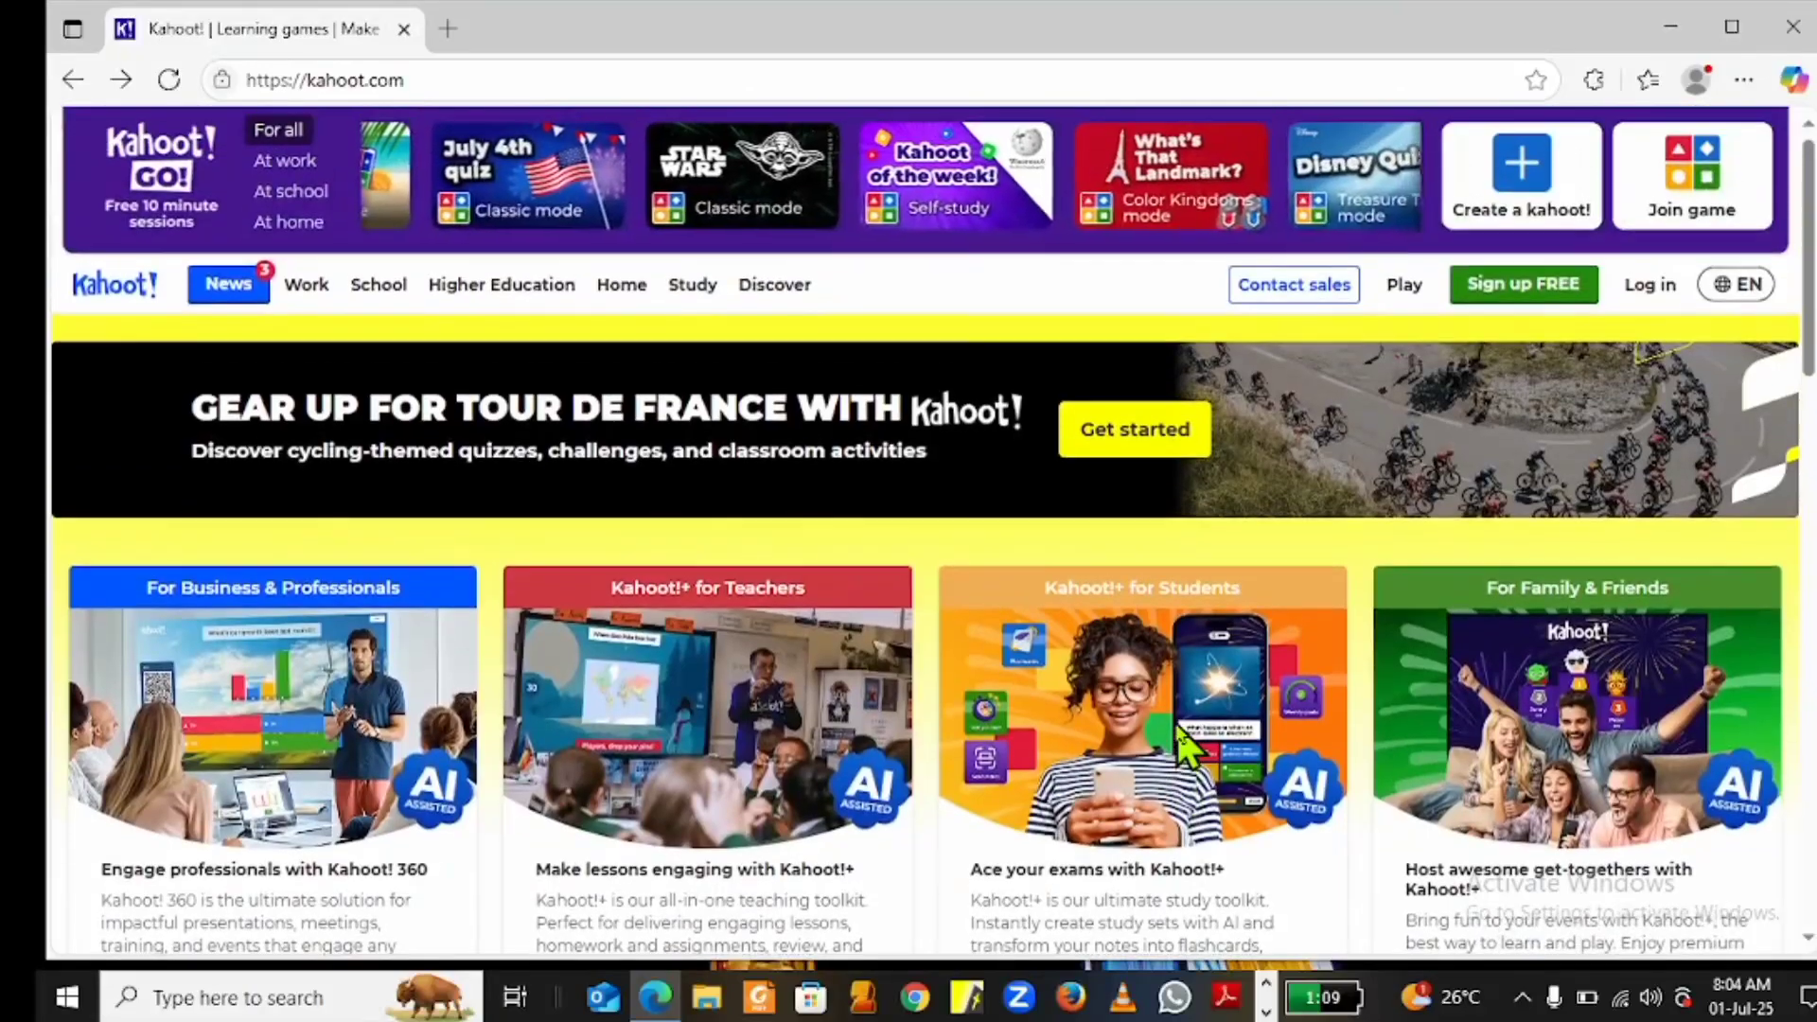
scroll(1189, 744, down, 2)
scroll(1189, 744, up, 2)
scroll(1189, 746, down, 2)
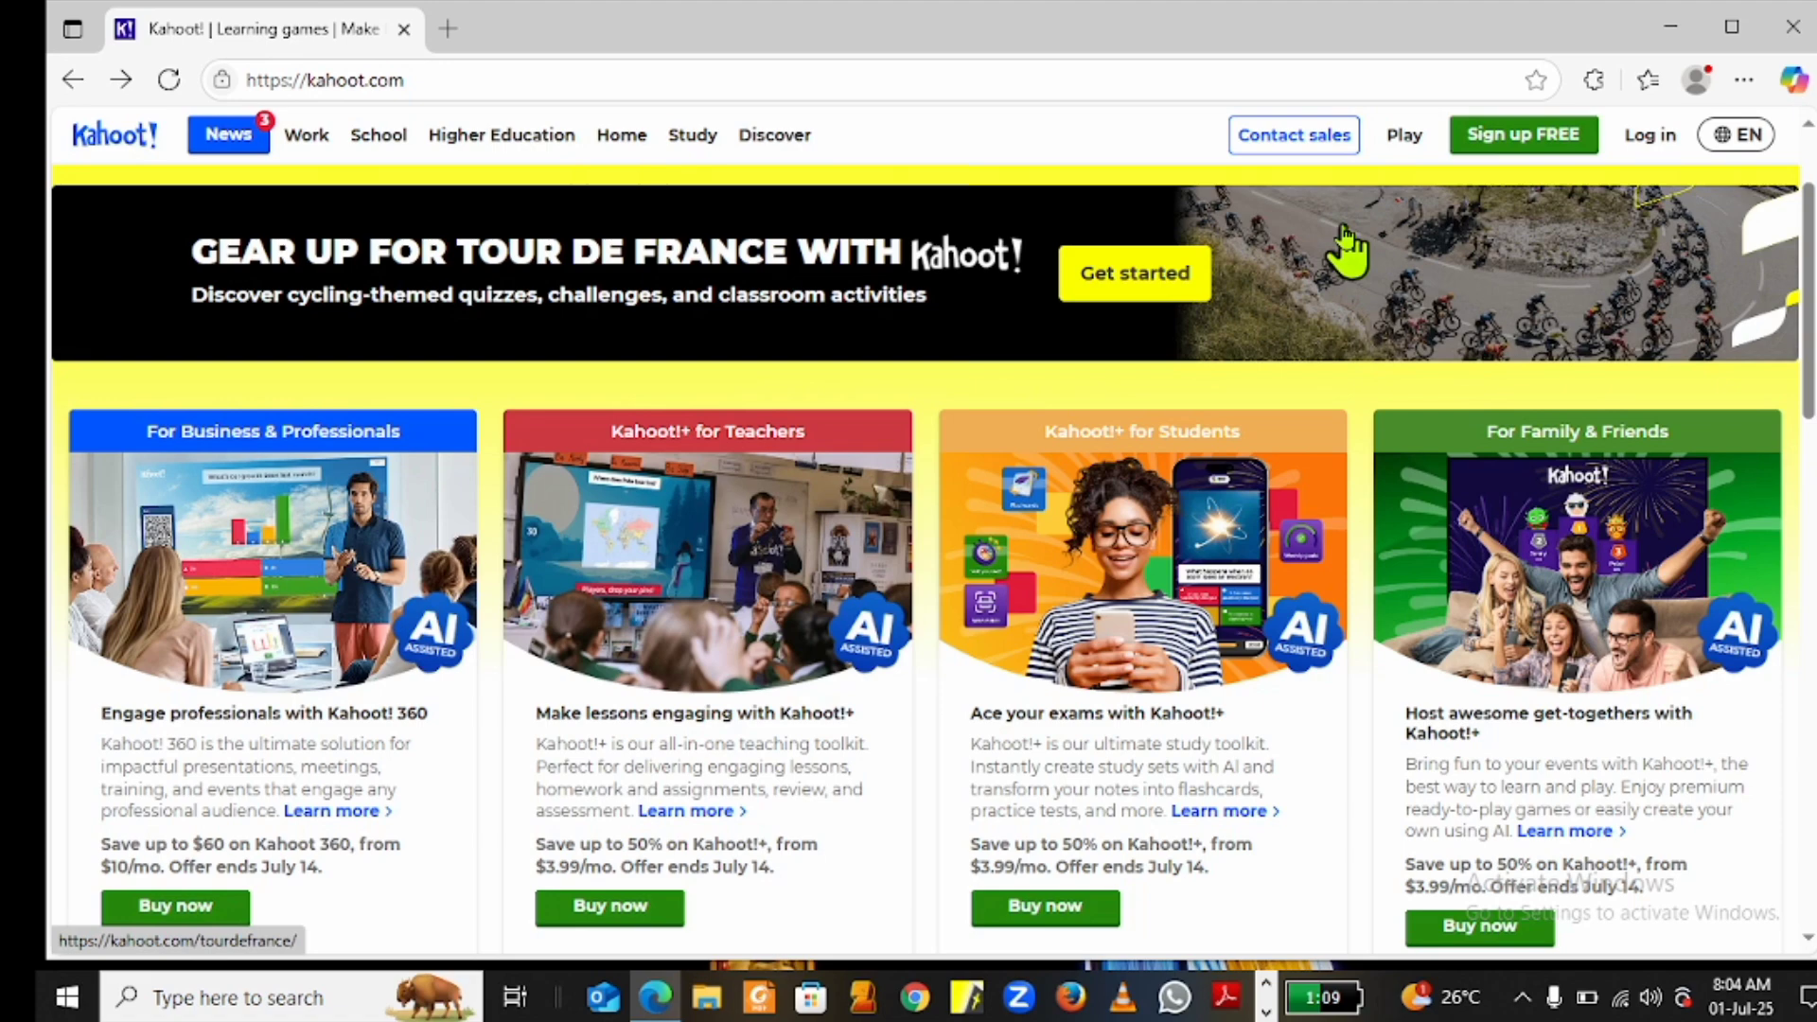
scroll(1346, 248, up, 2)
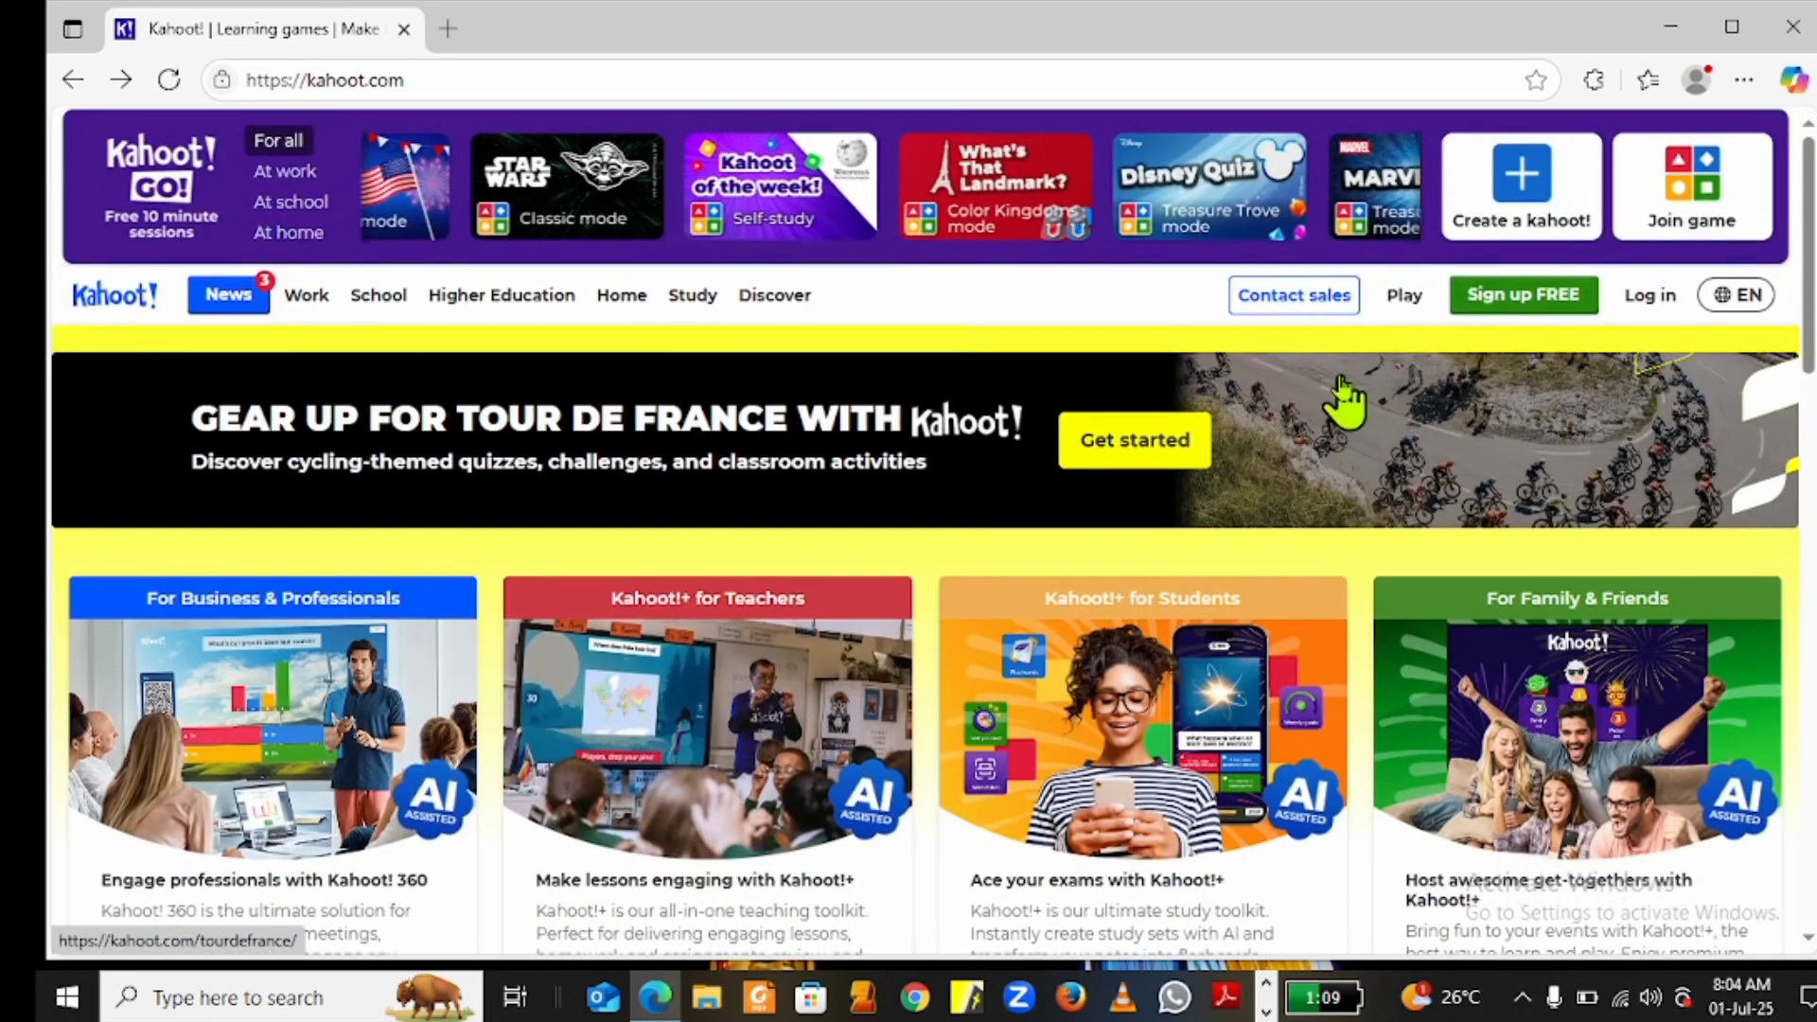
Start a free sign-up with the Teacher account type and School as the workplace
click(1513, 298)
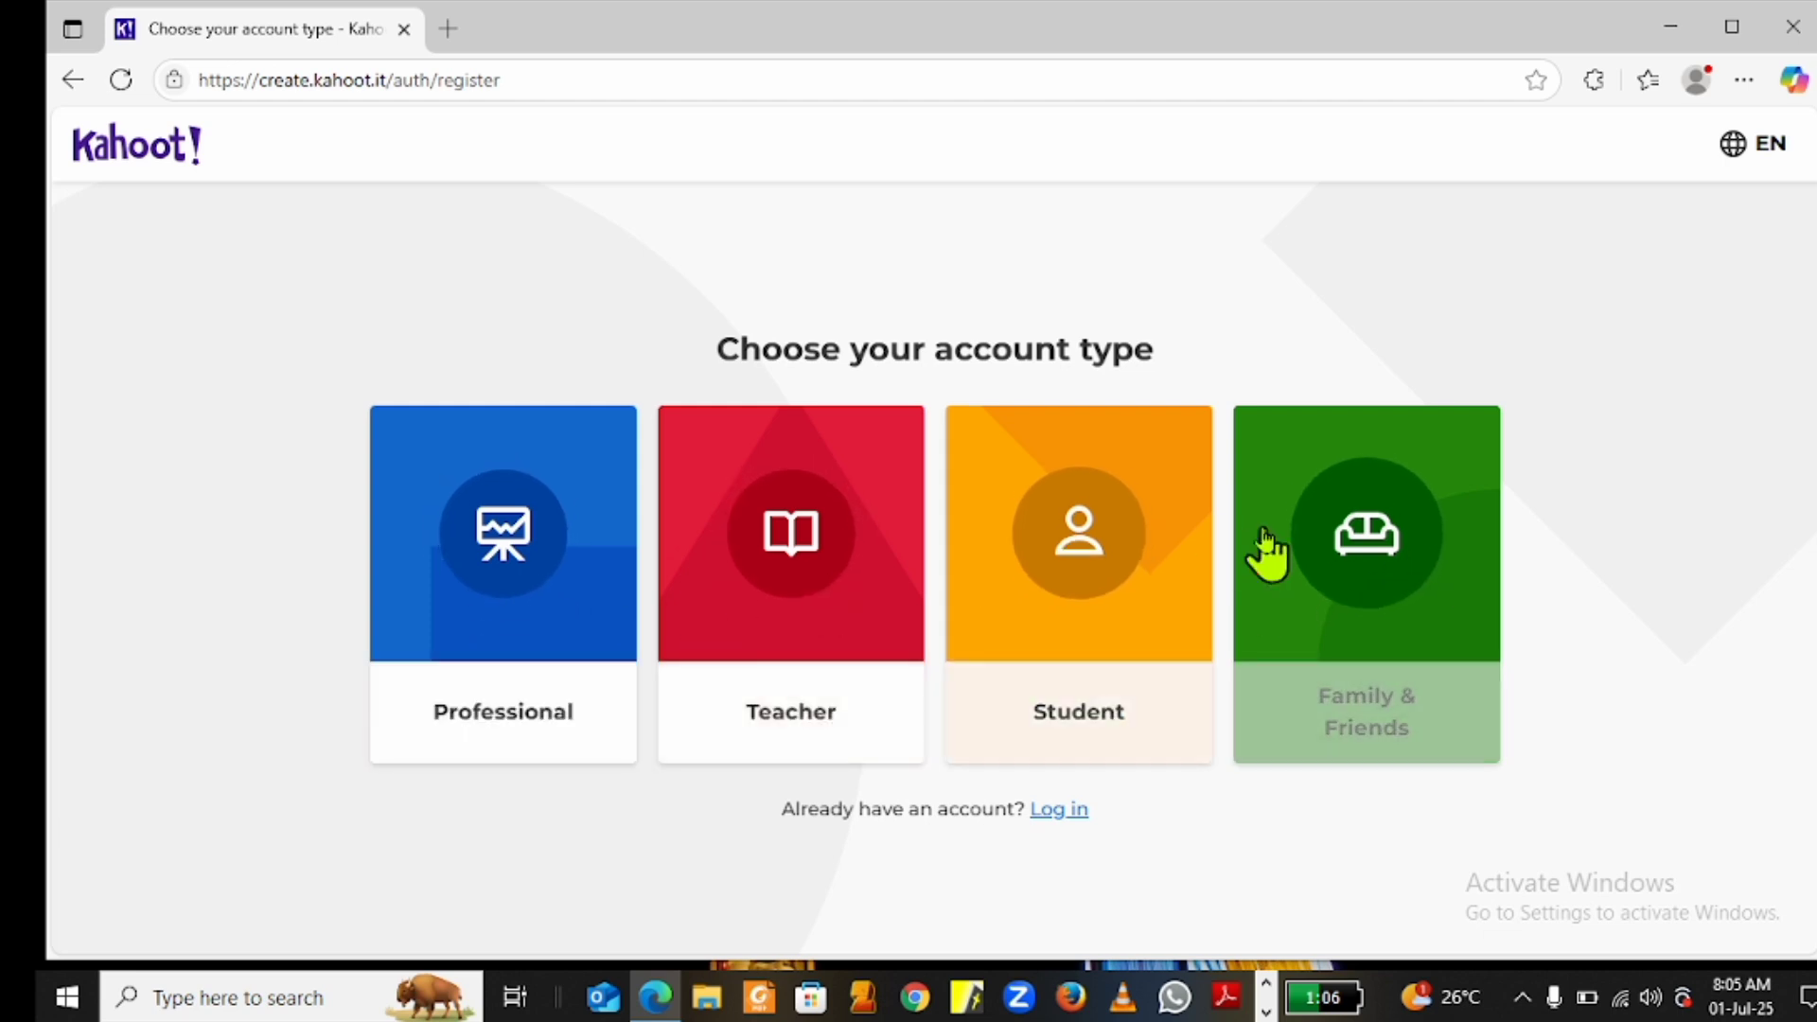
click(810, 542)
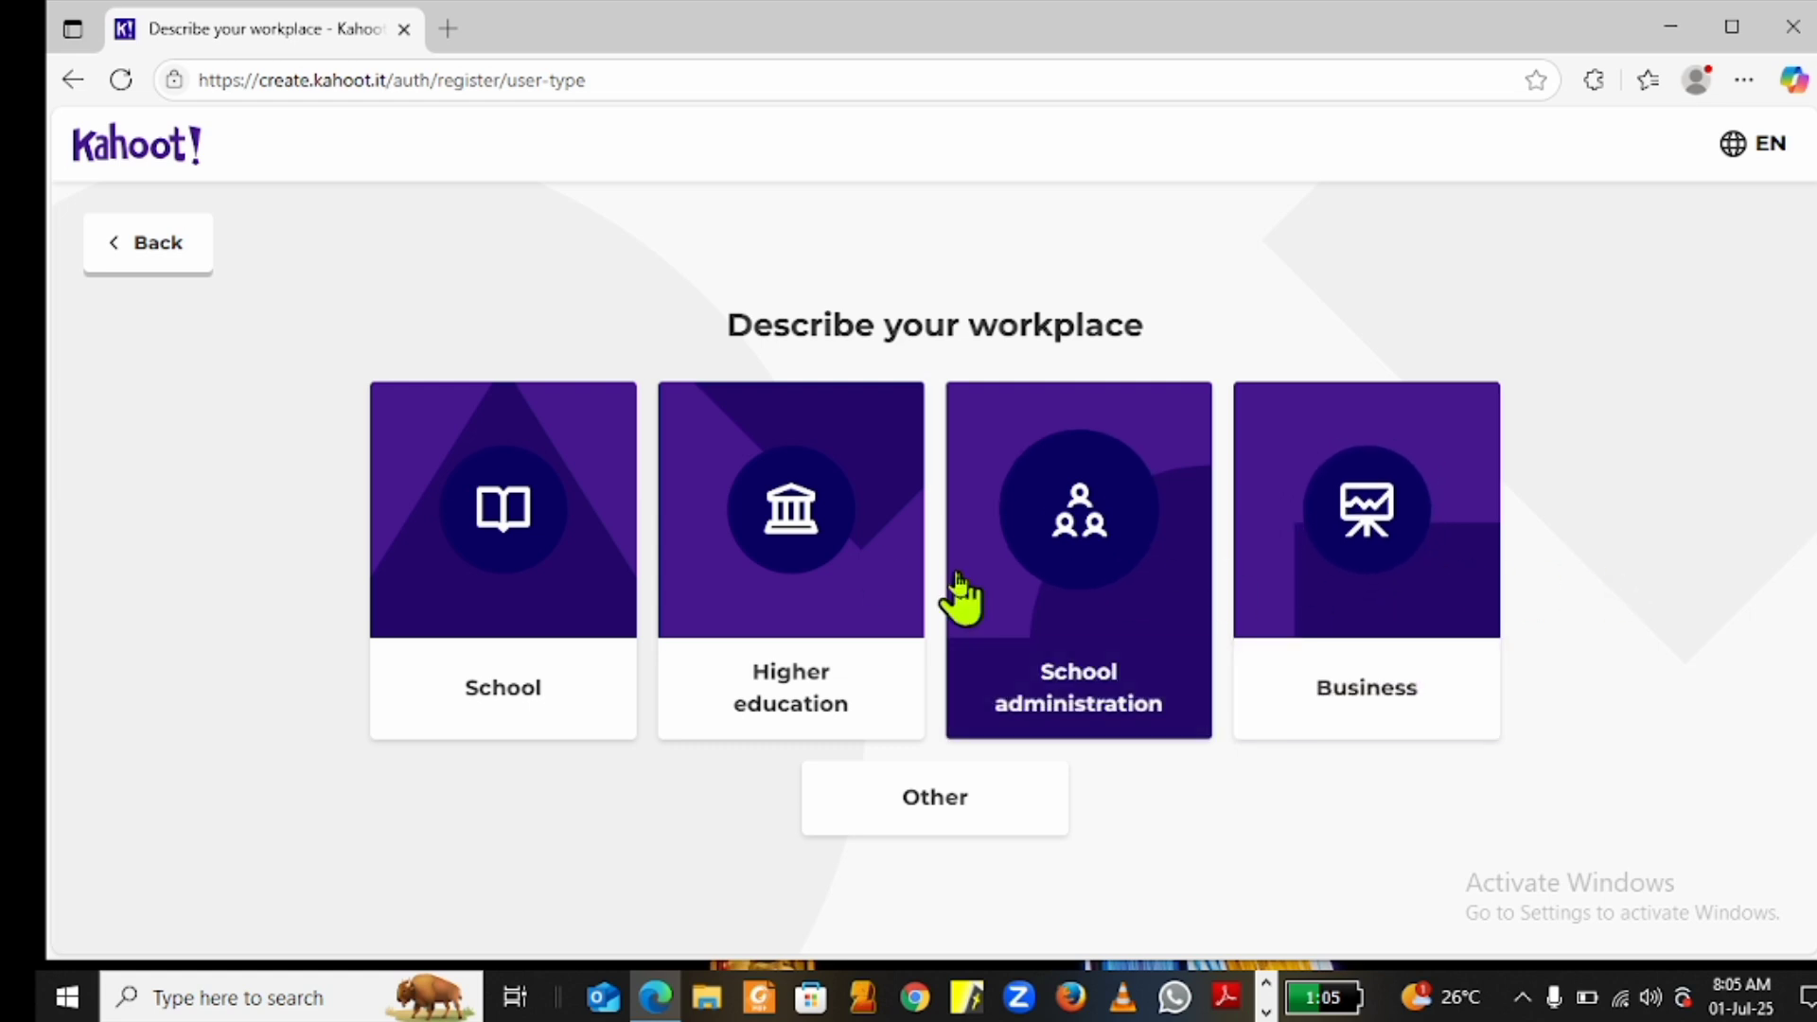
click(530, 511)
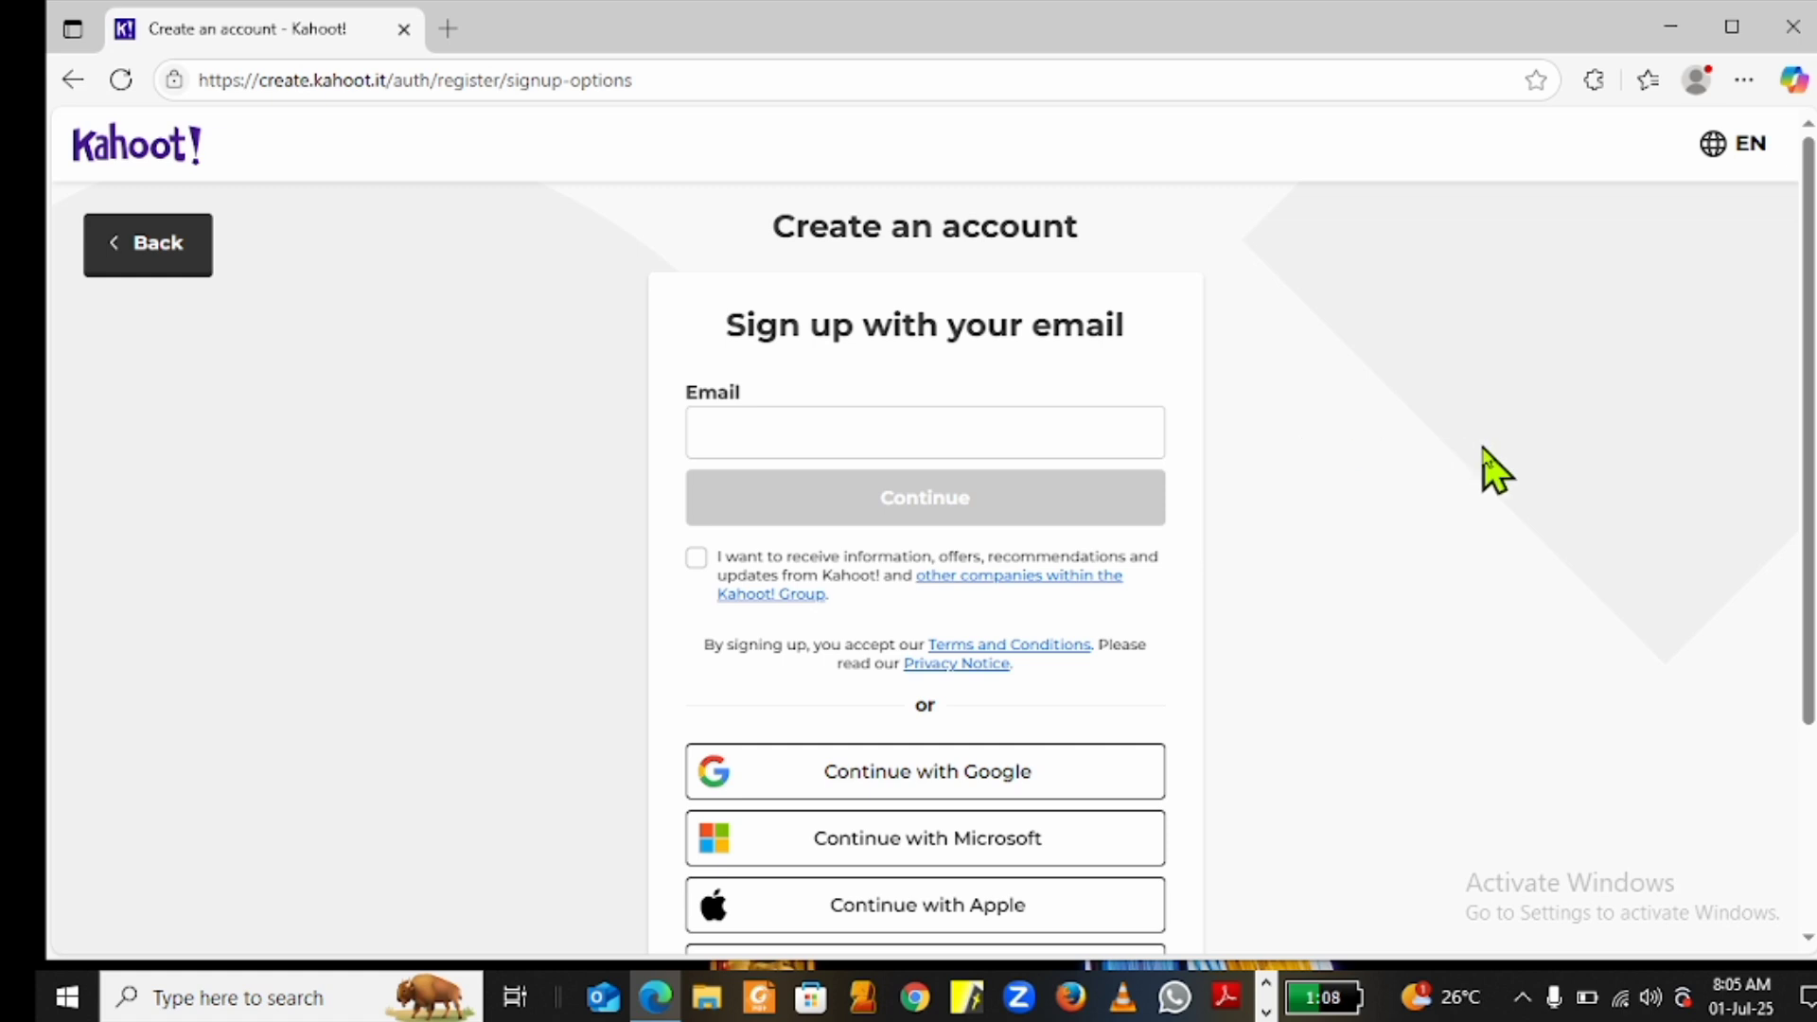
Review the available sign-up methods and create the account by continuing with Google
scroll(1431, 673, down, 3)
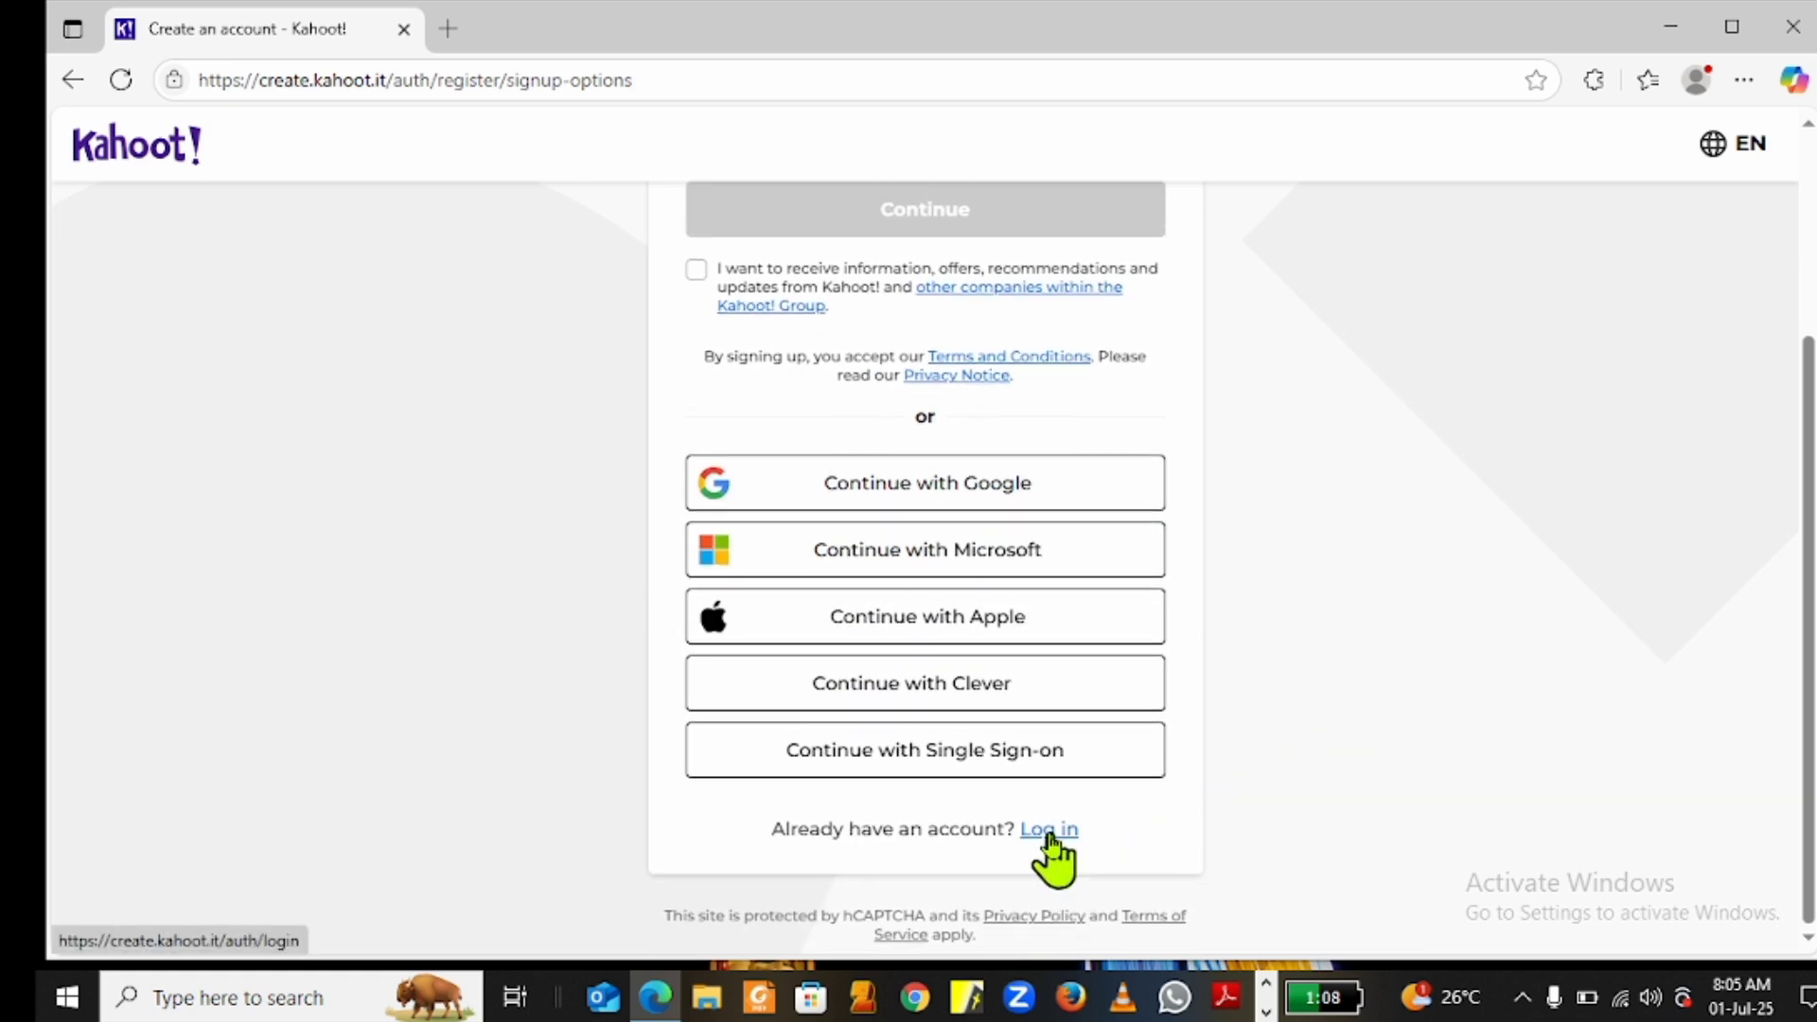
scroll(1392, 625, up, 3)
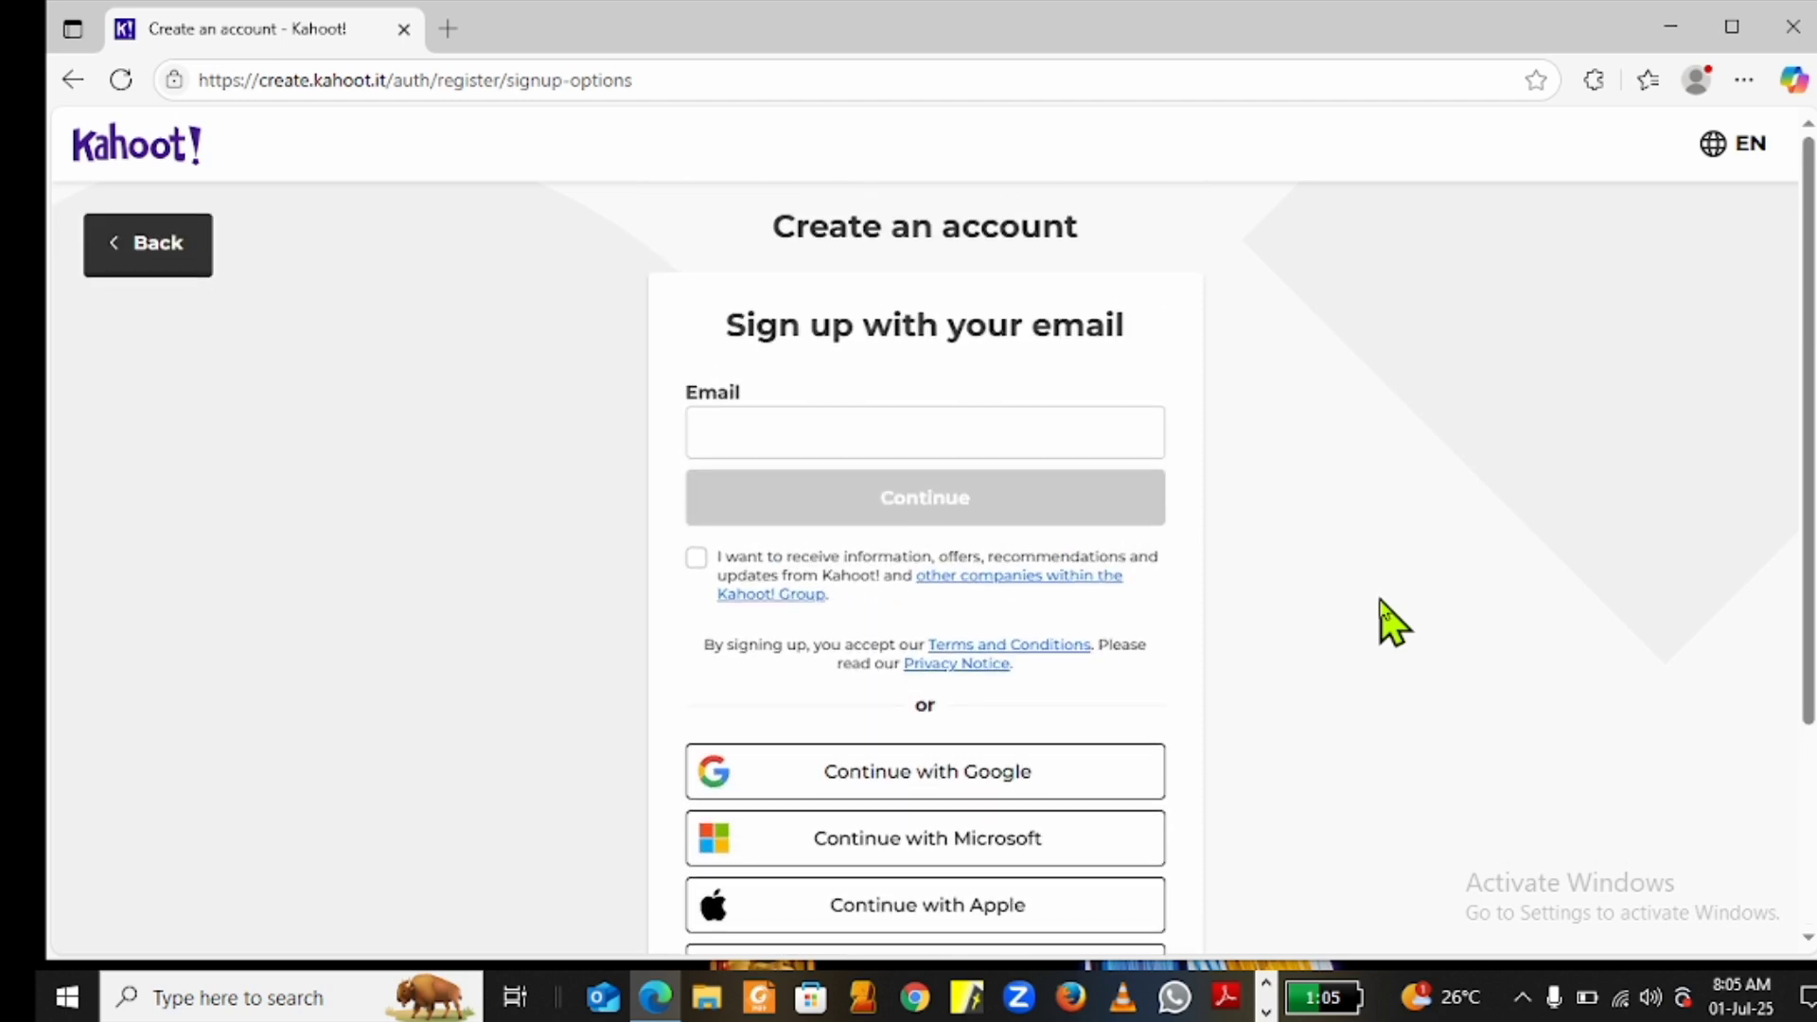
scroll(1392, 625, down, 1)
scroll(1392, 625, up, 1)
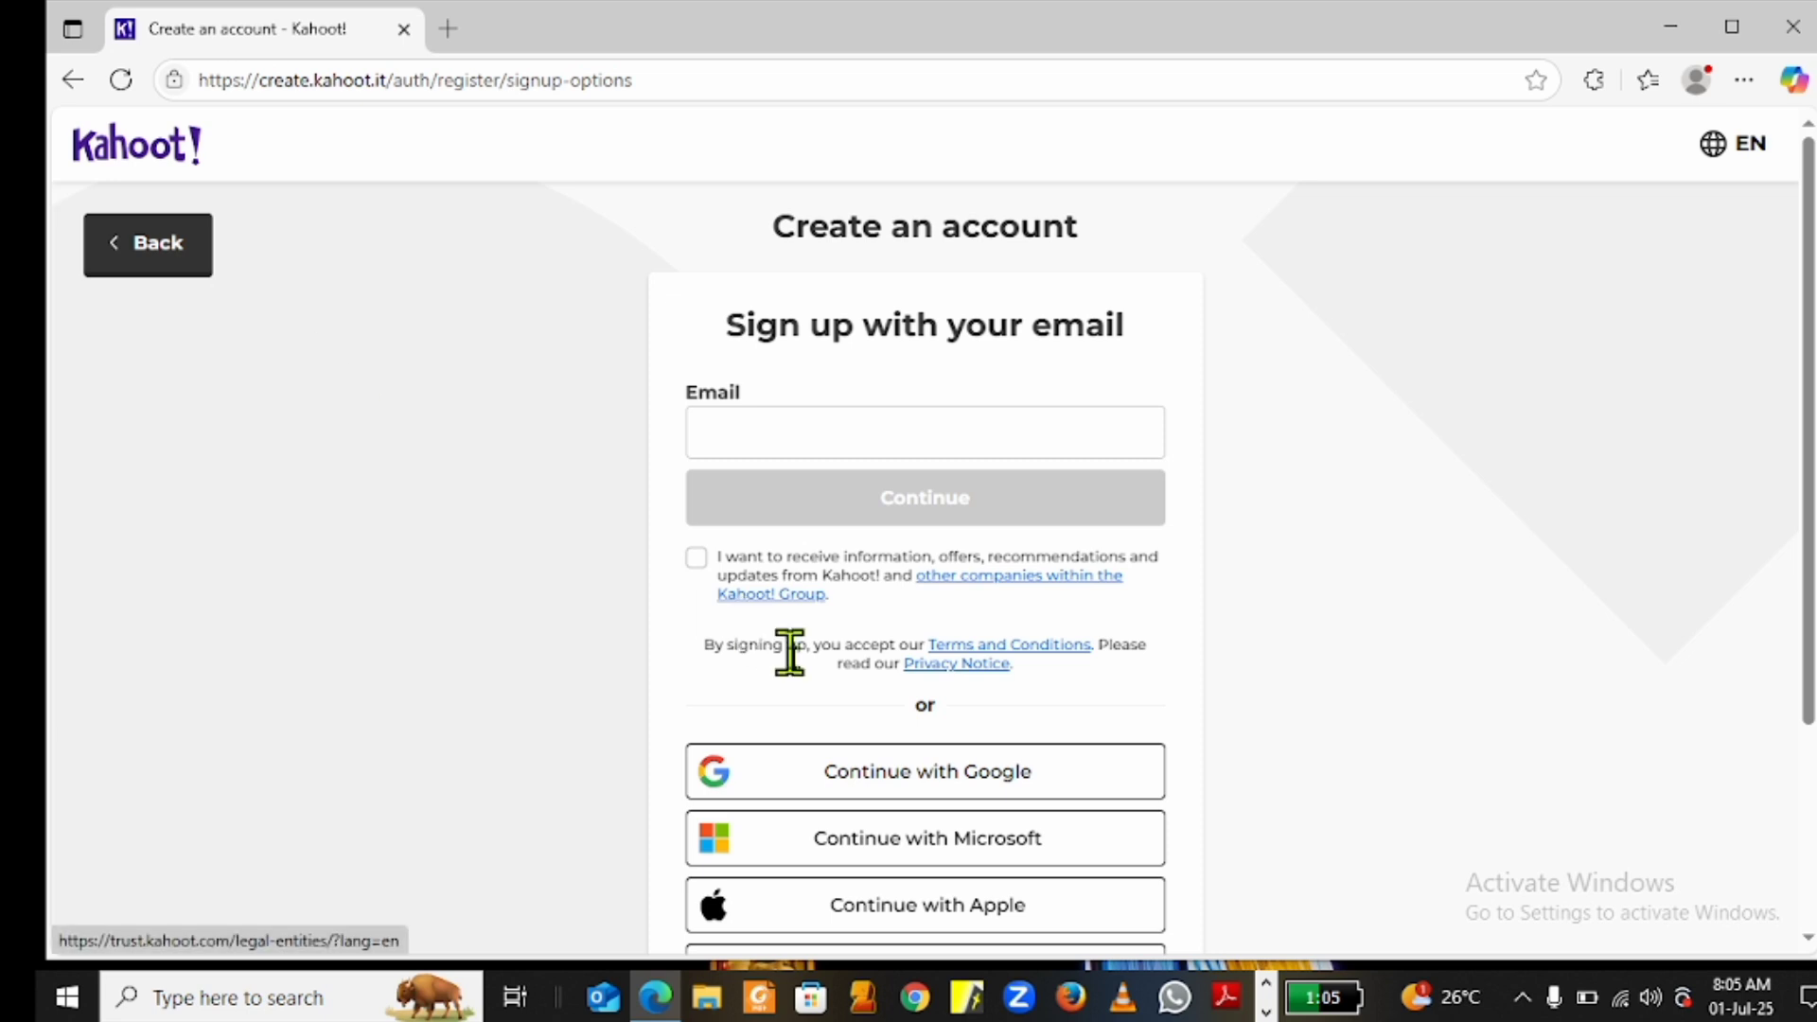
click(922, 786)
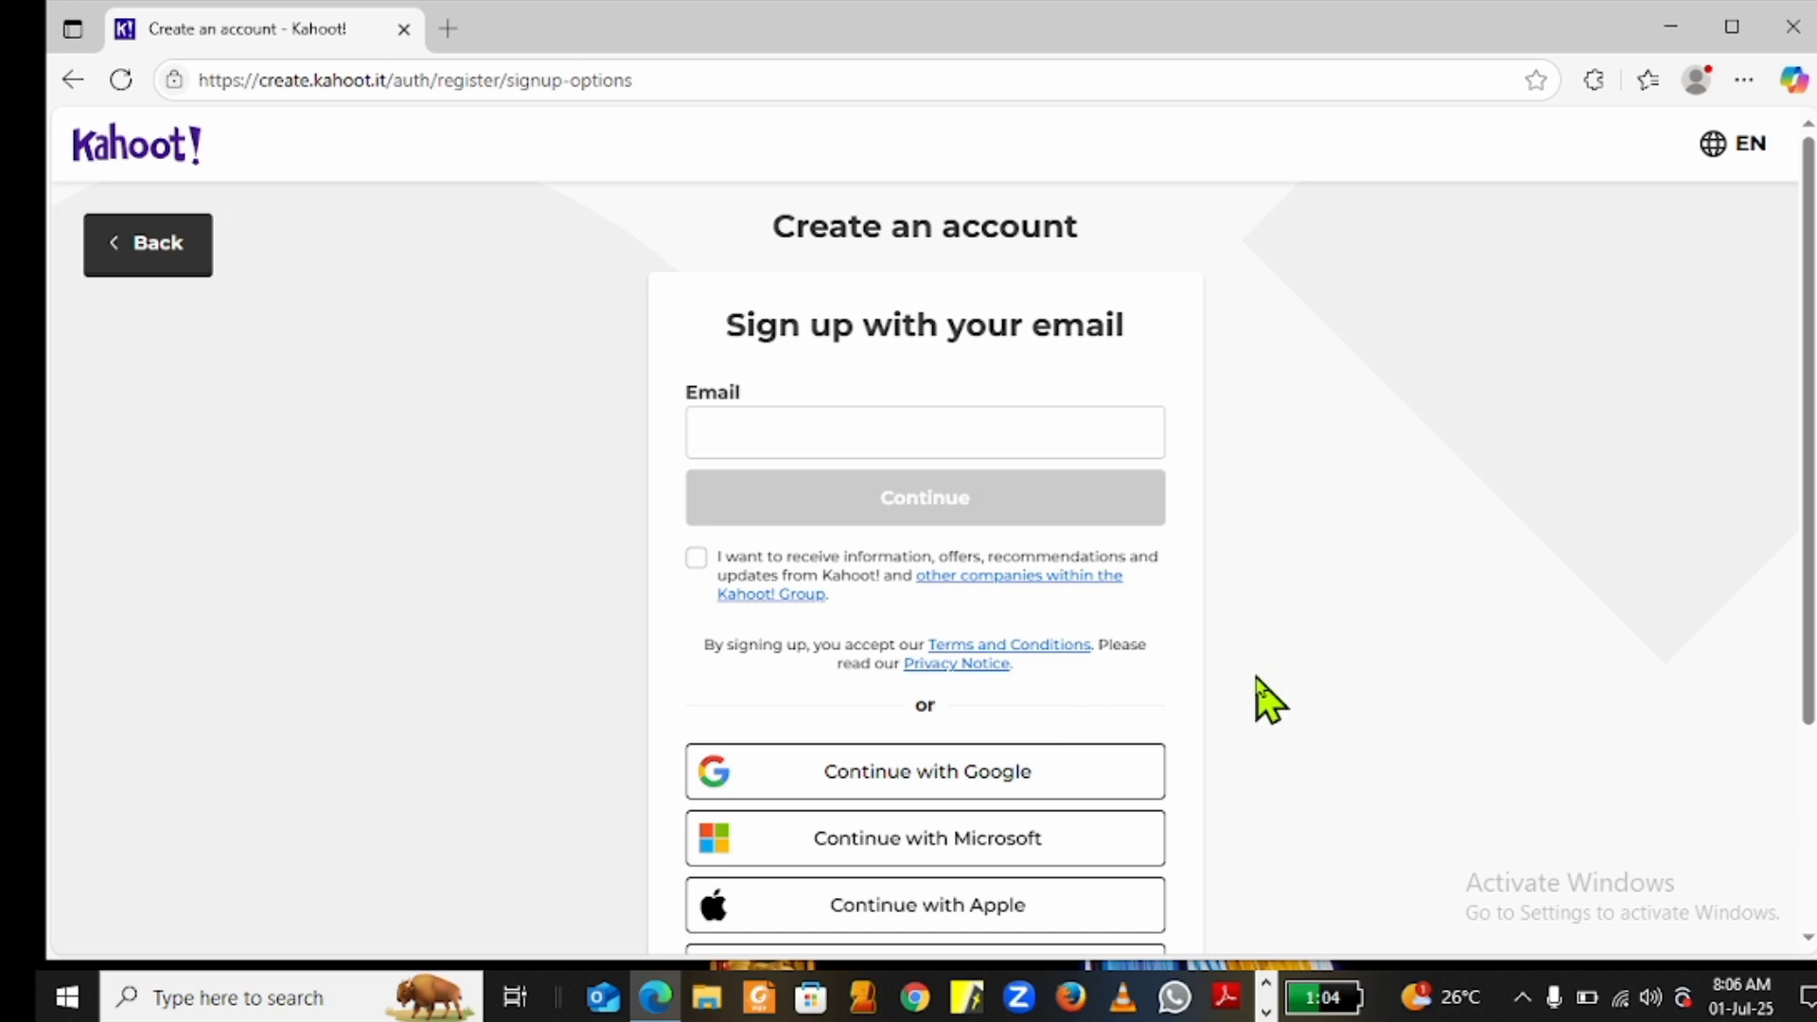
scroll(1268, 701, down, 3)
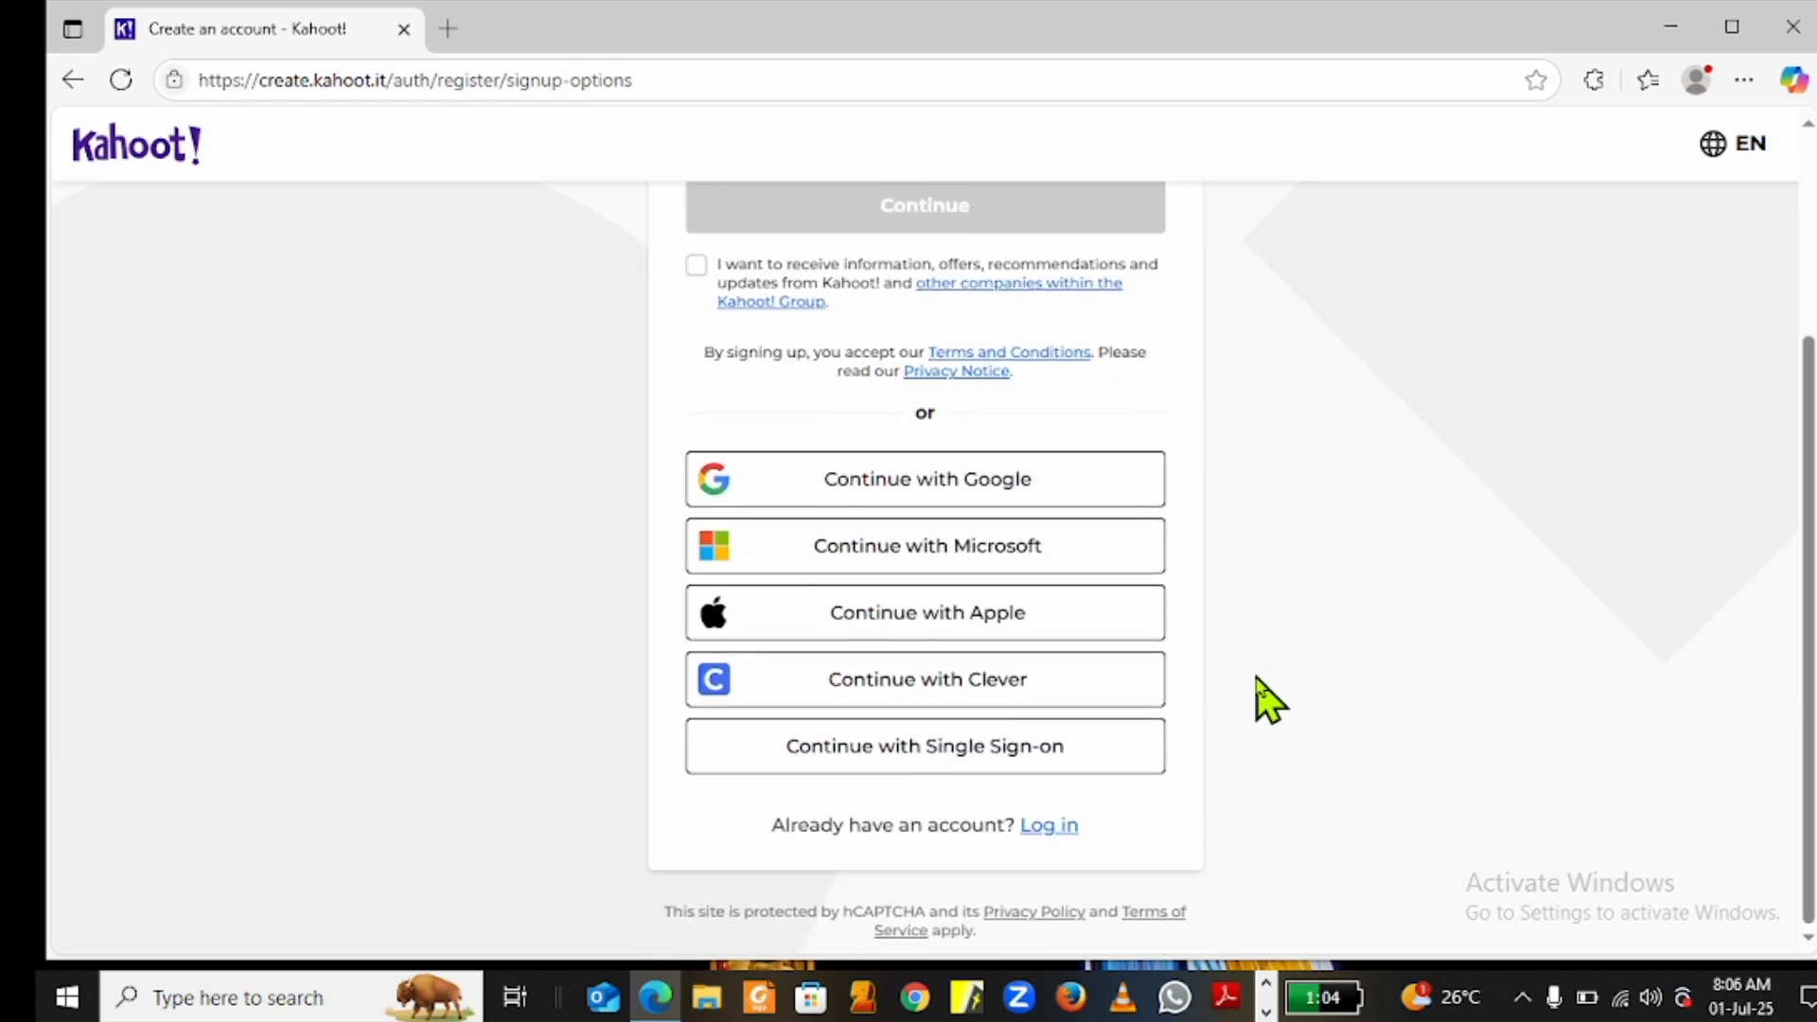
scroll(1268, 701, up, 3)
scroll(1269, 700, down, 2)
scroll(1268, 701, down, 1)
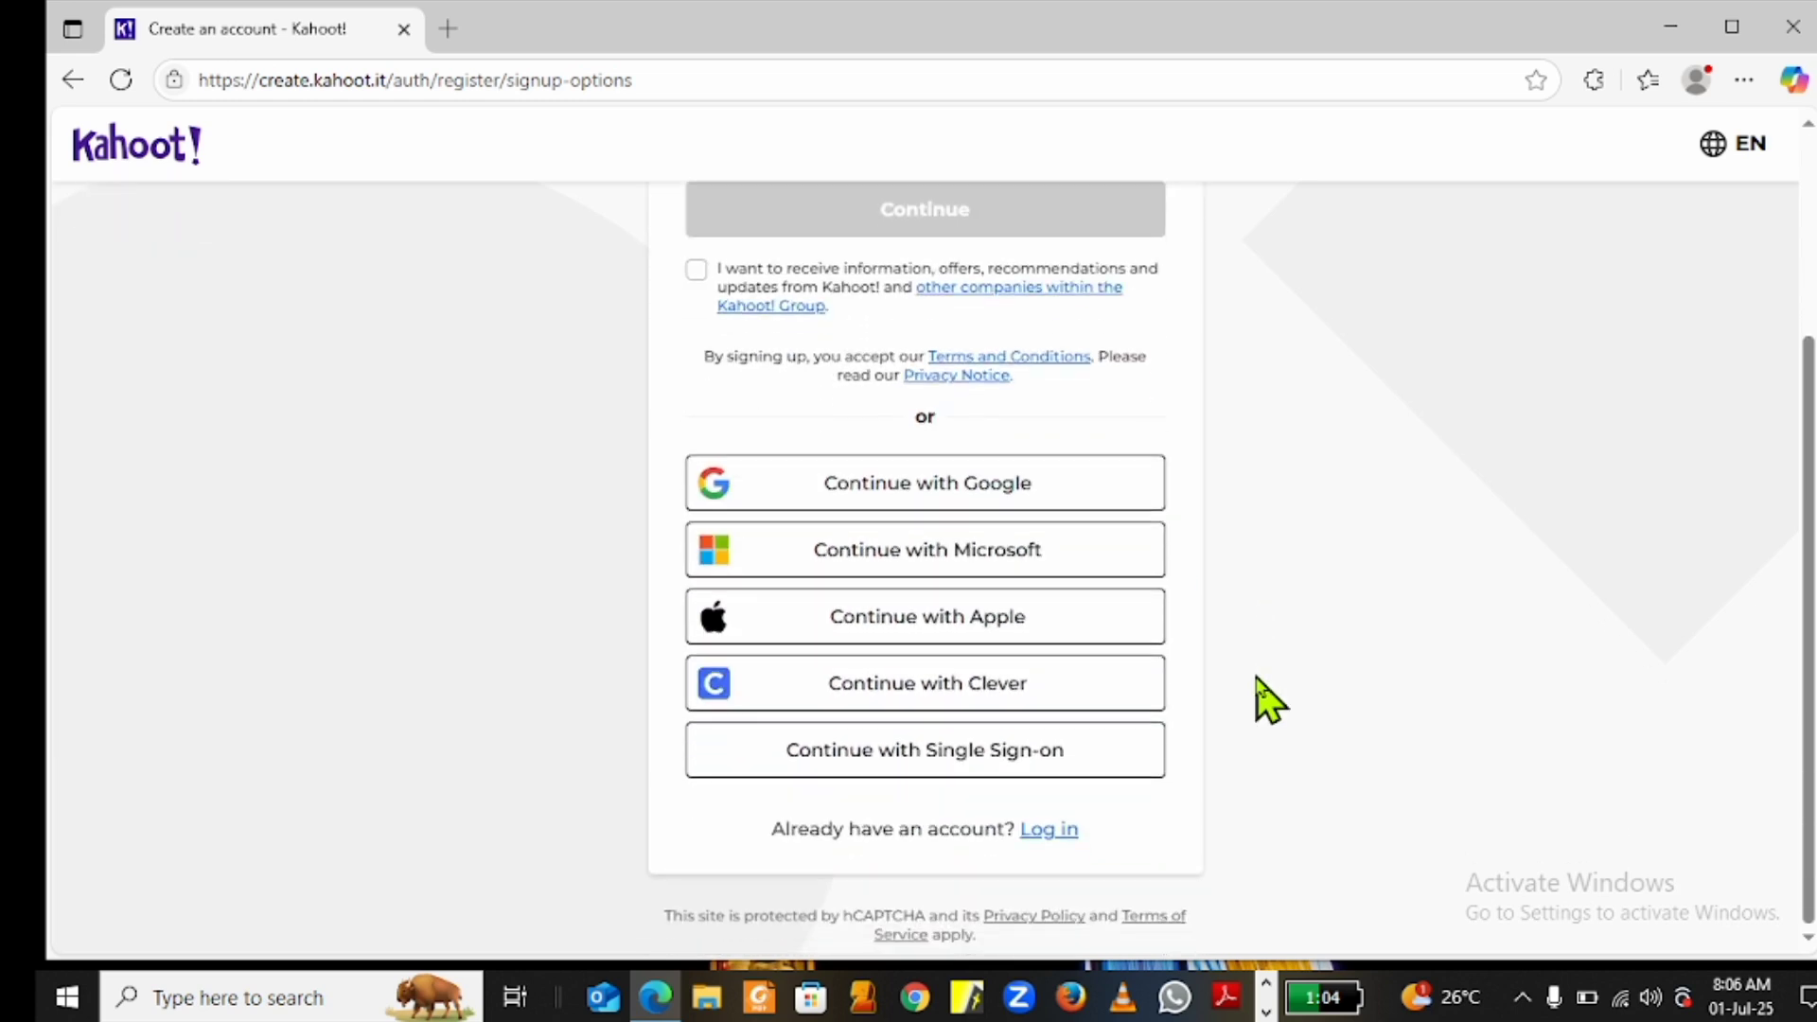
scroll(1268, 700, up, 2)
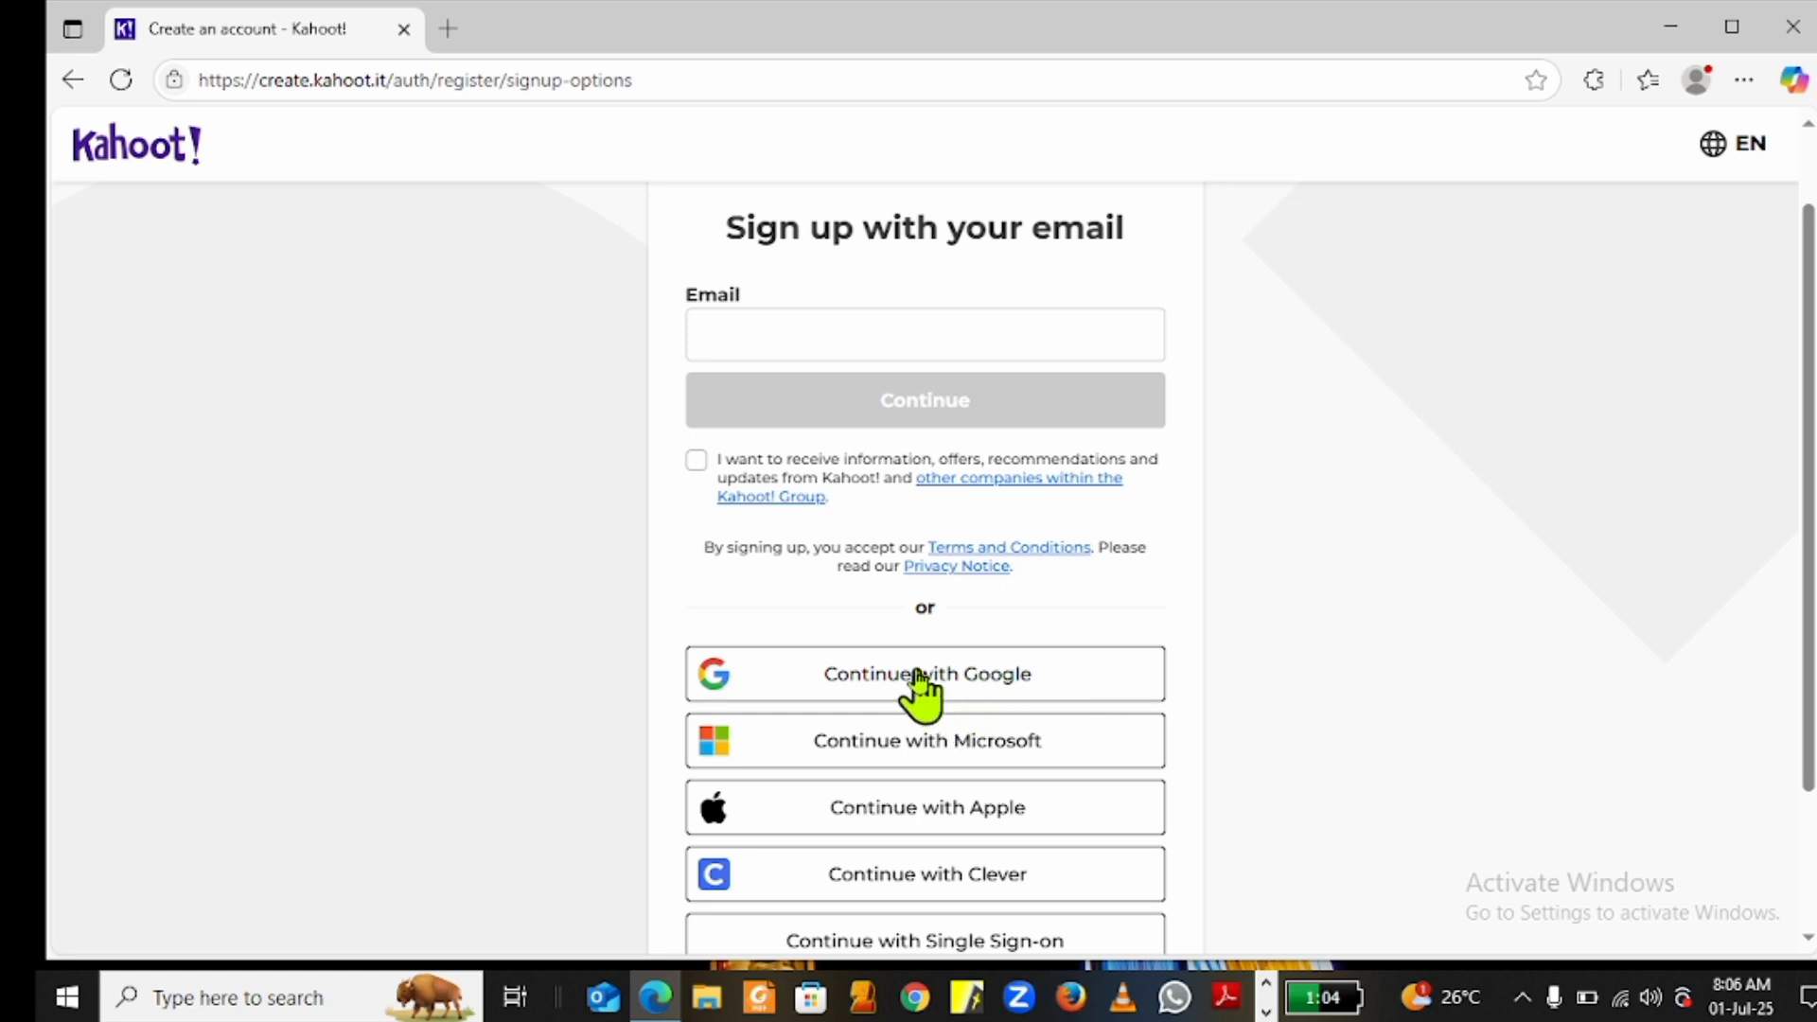
click(921, 680)
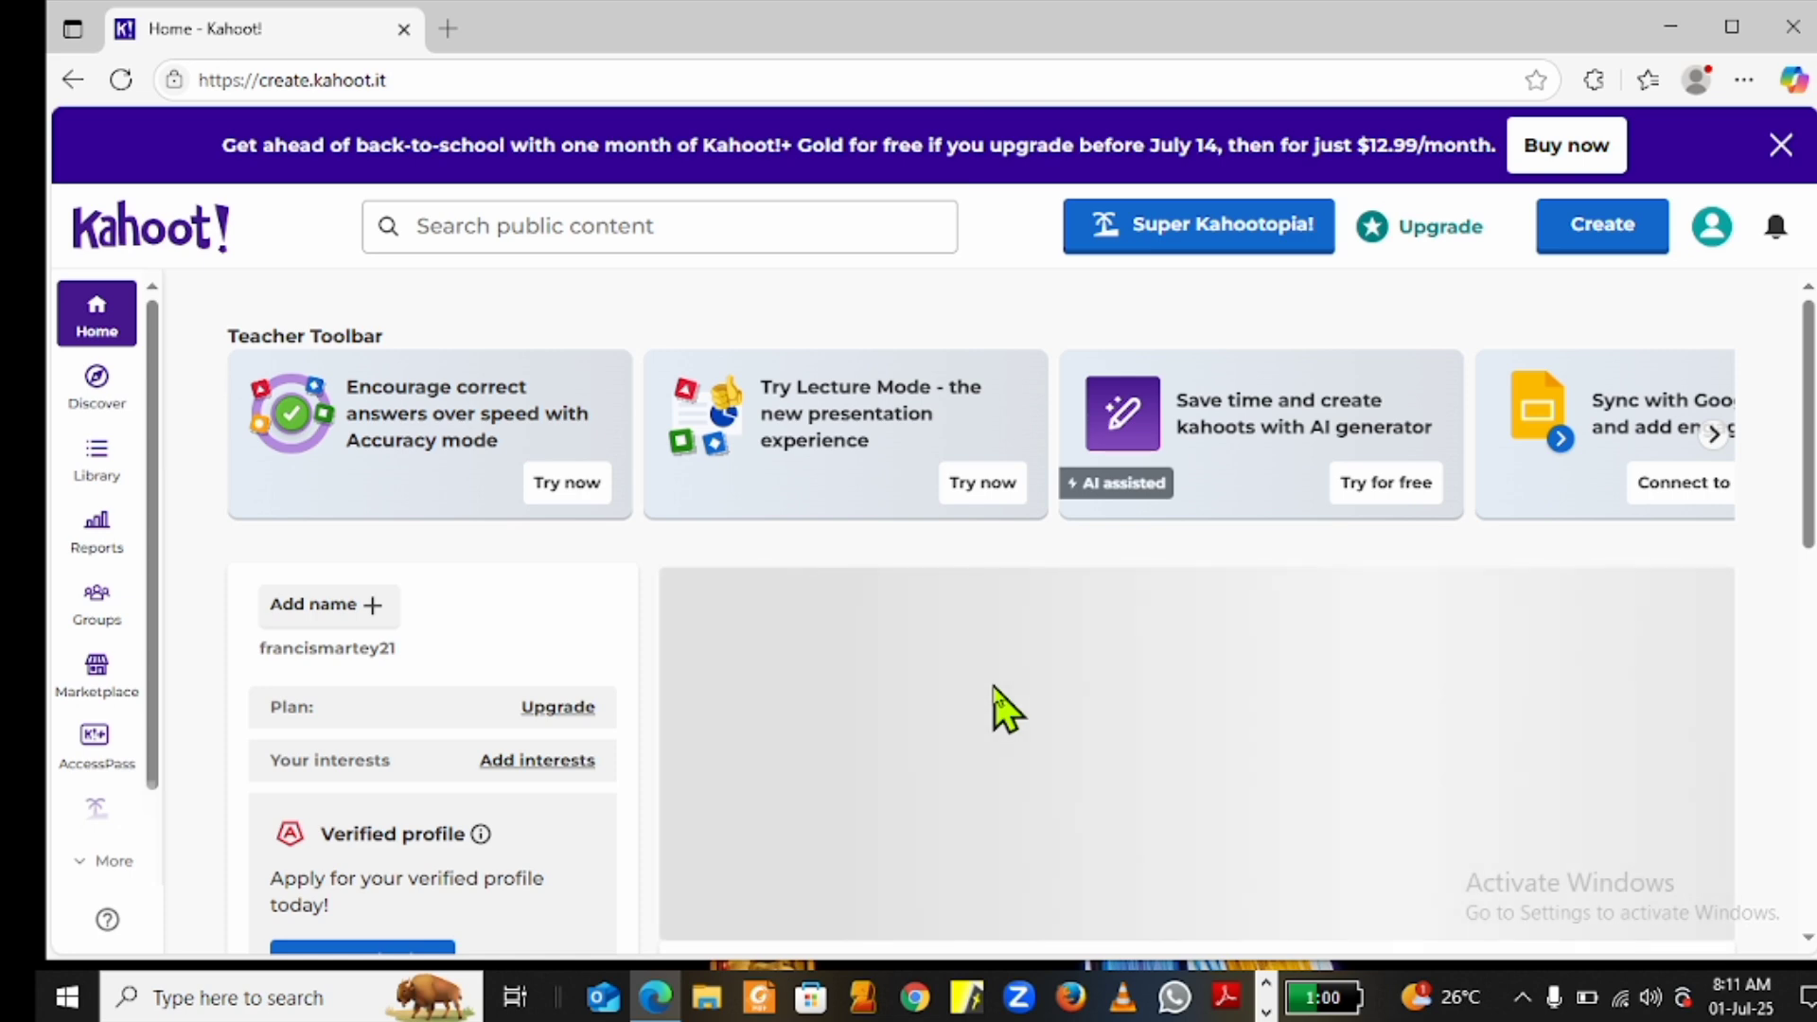
Look over the teacher home dashboard, including the Teacher Toolbar and the to-do list
scroll(994, 689, down, 2)
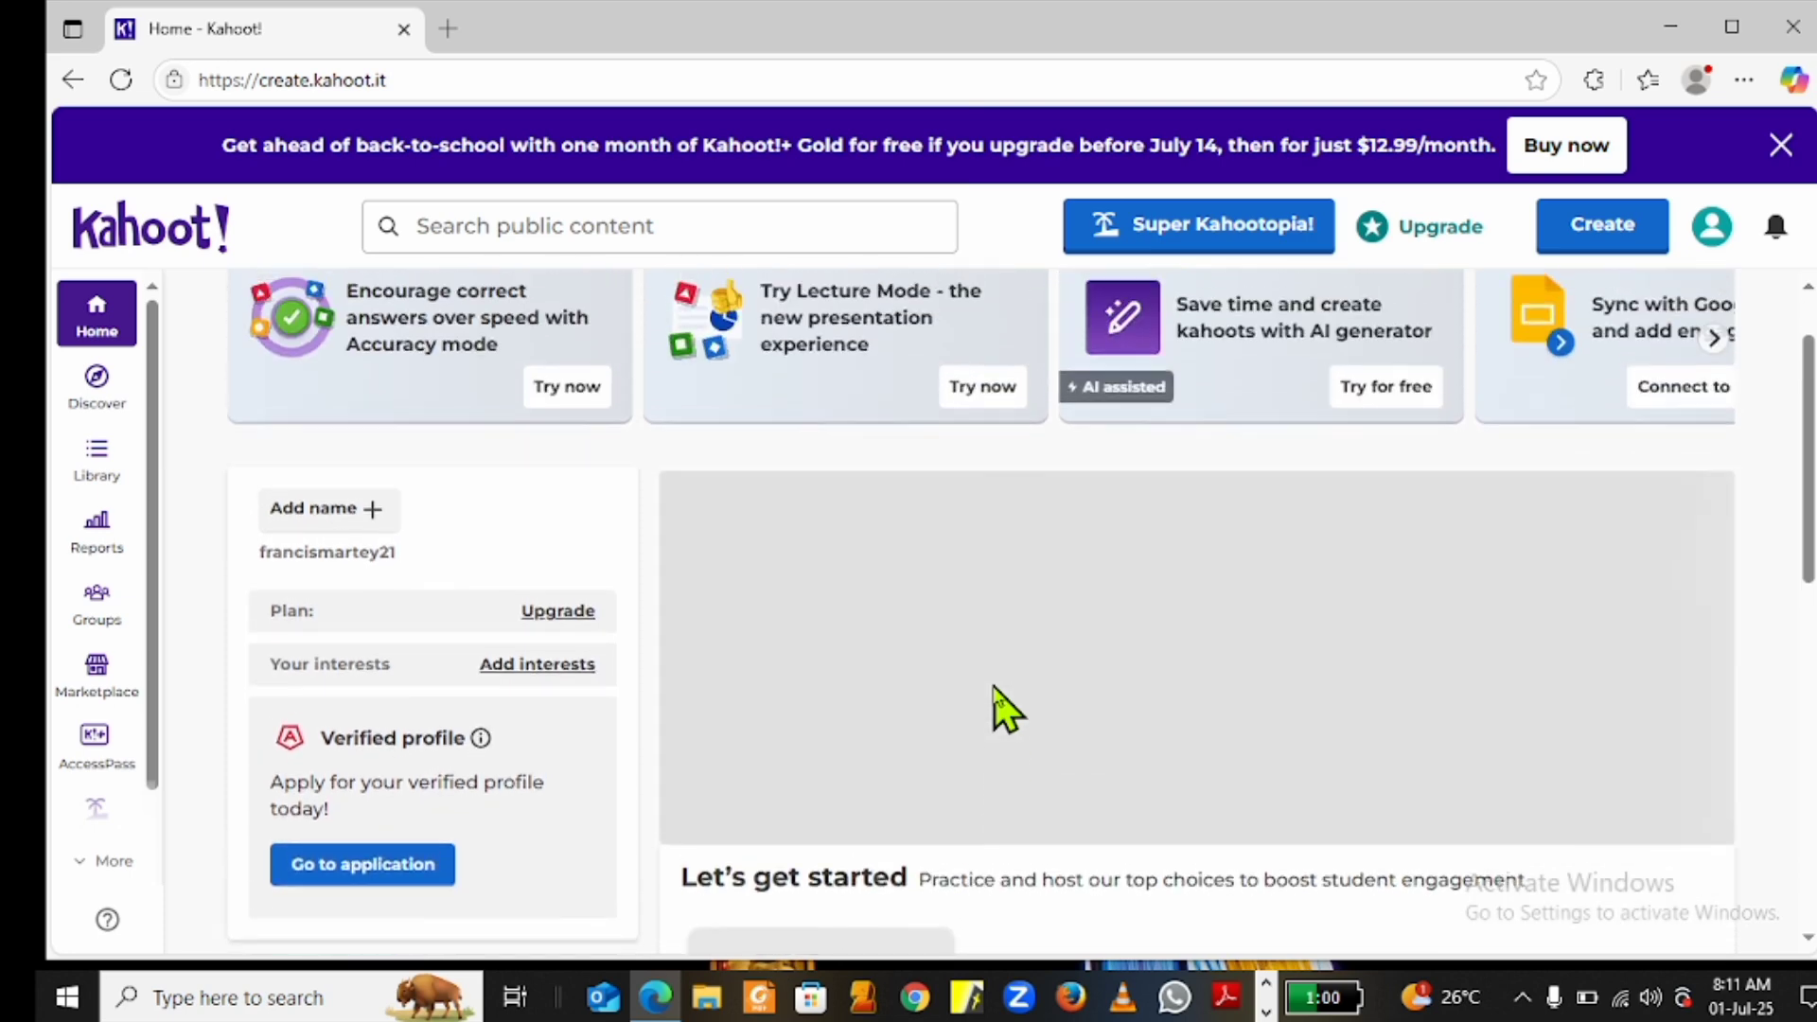
scroll(1002, 705, down, 5)
scroll(1001, 705, up, 7)
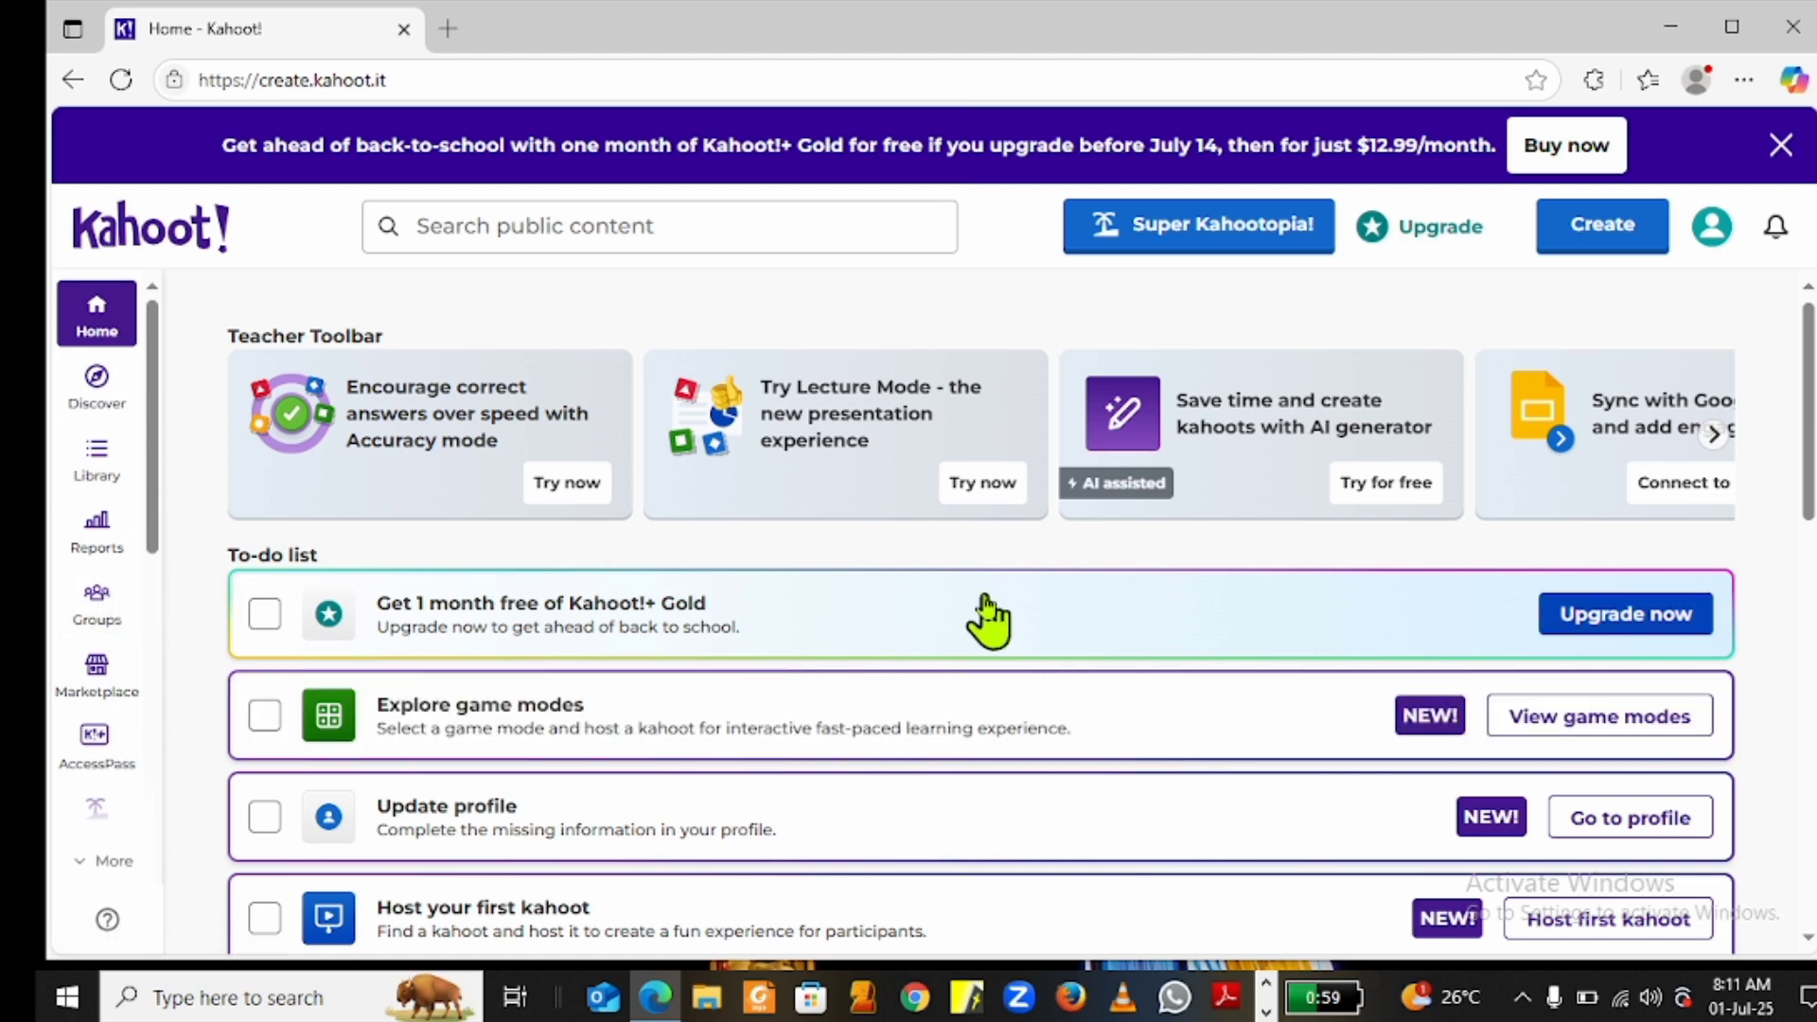
scroll(989, 620, down, 4)
scroll(989, 620, down, 1)
scroll(989, 620, up, 2)
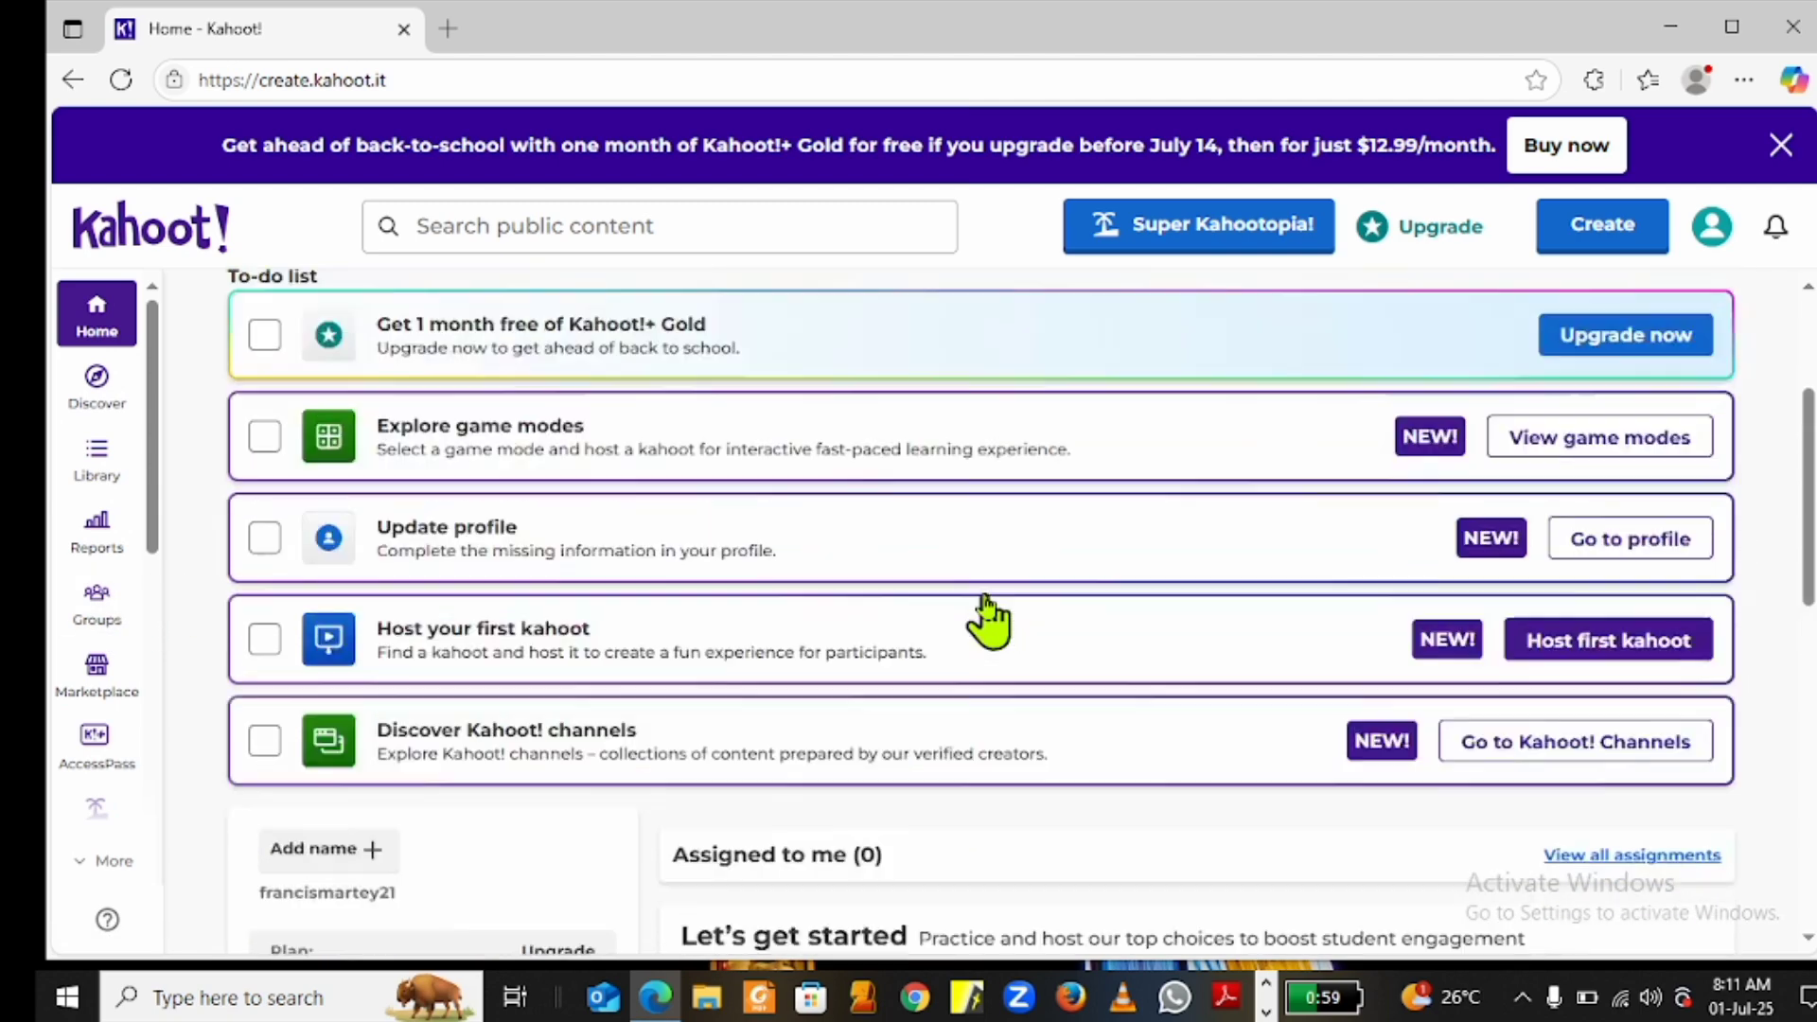
scroll(989, 620, up, 3)
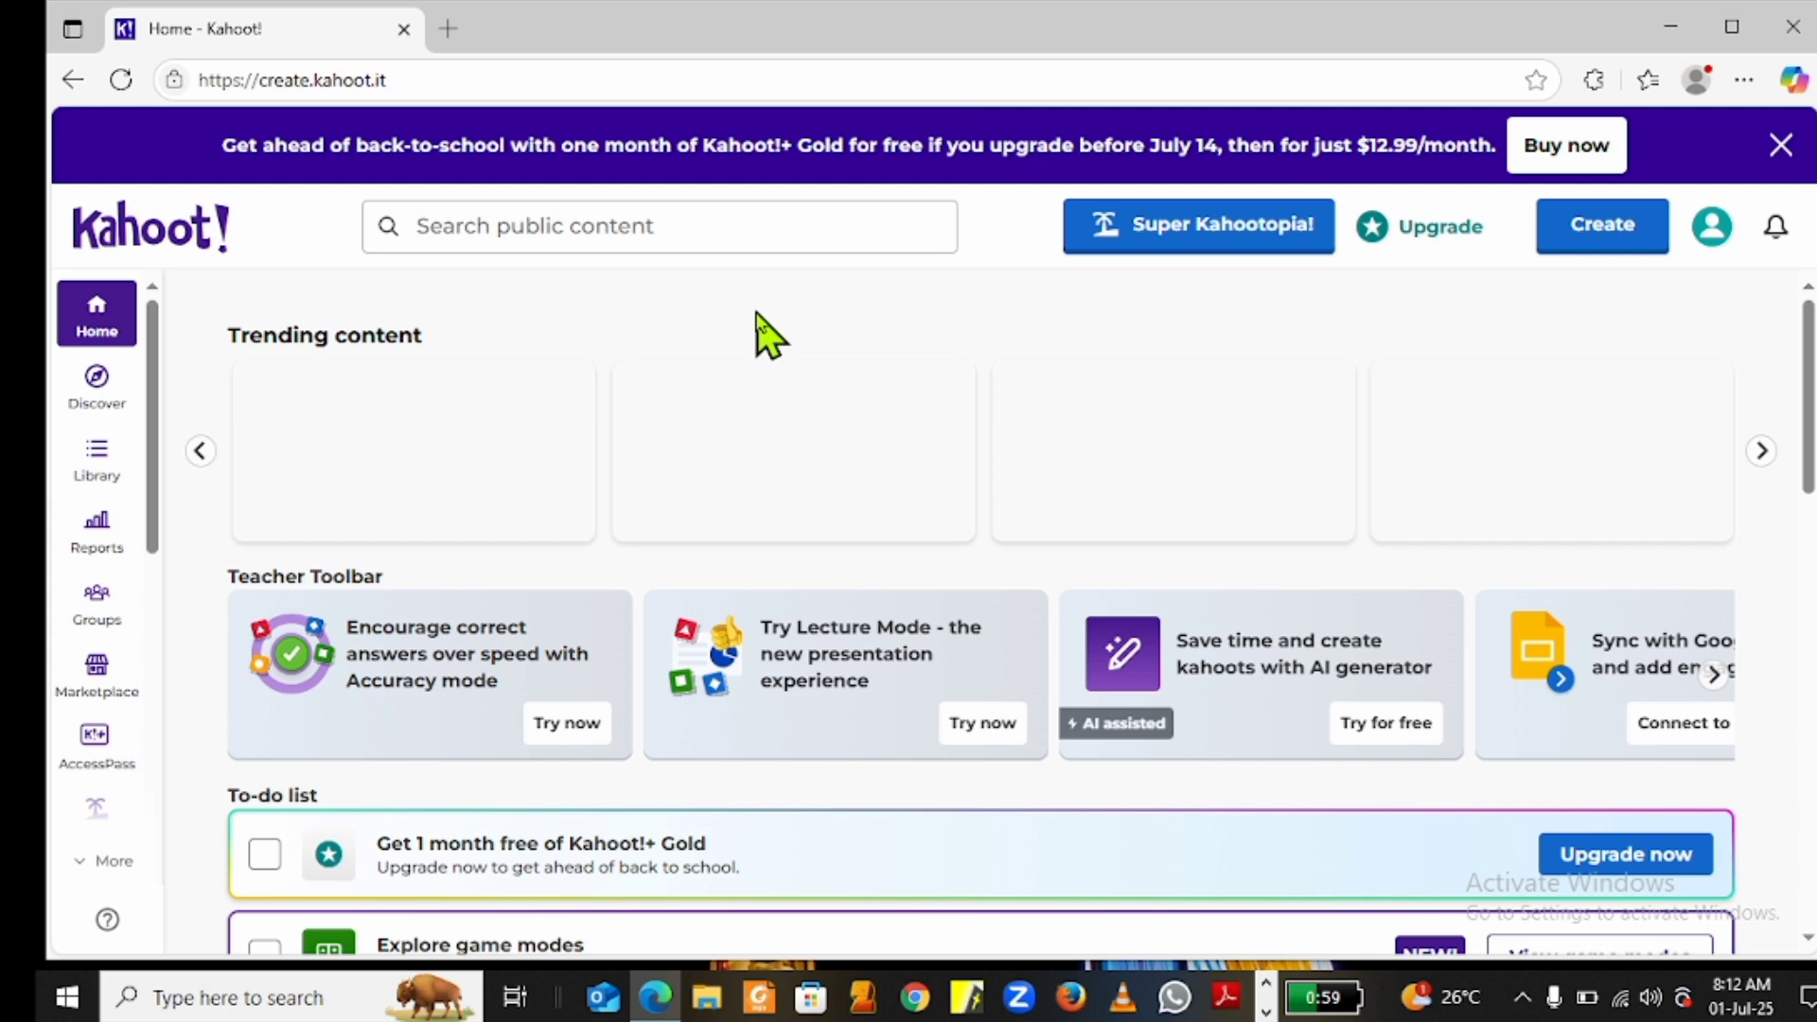
Create a new kahoot from a blank canvas and select its first quiz question
click(1606, 233)
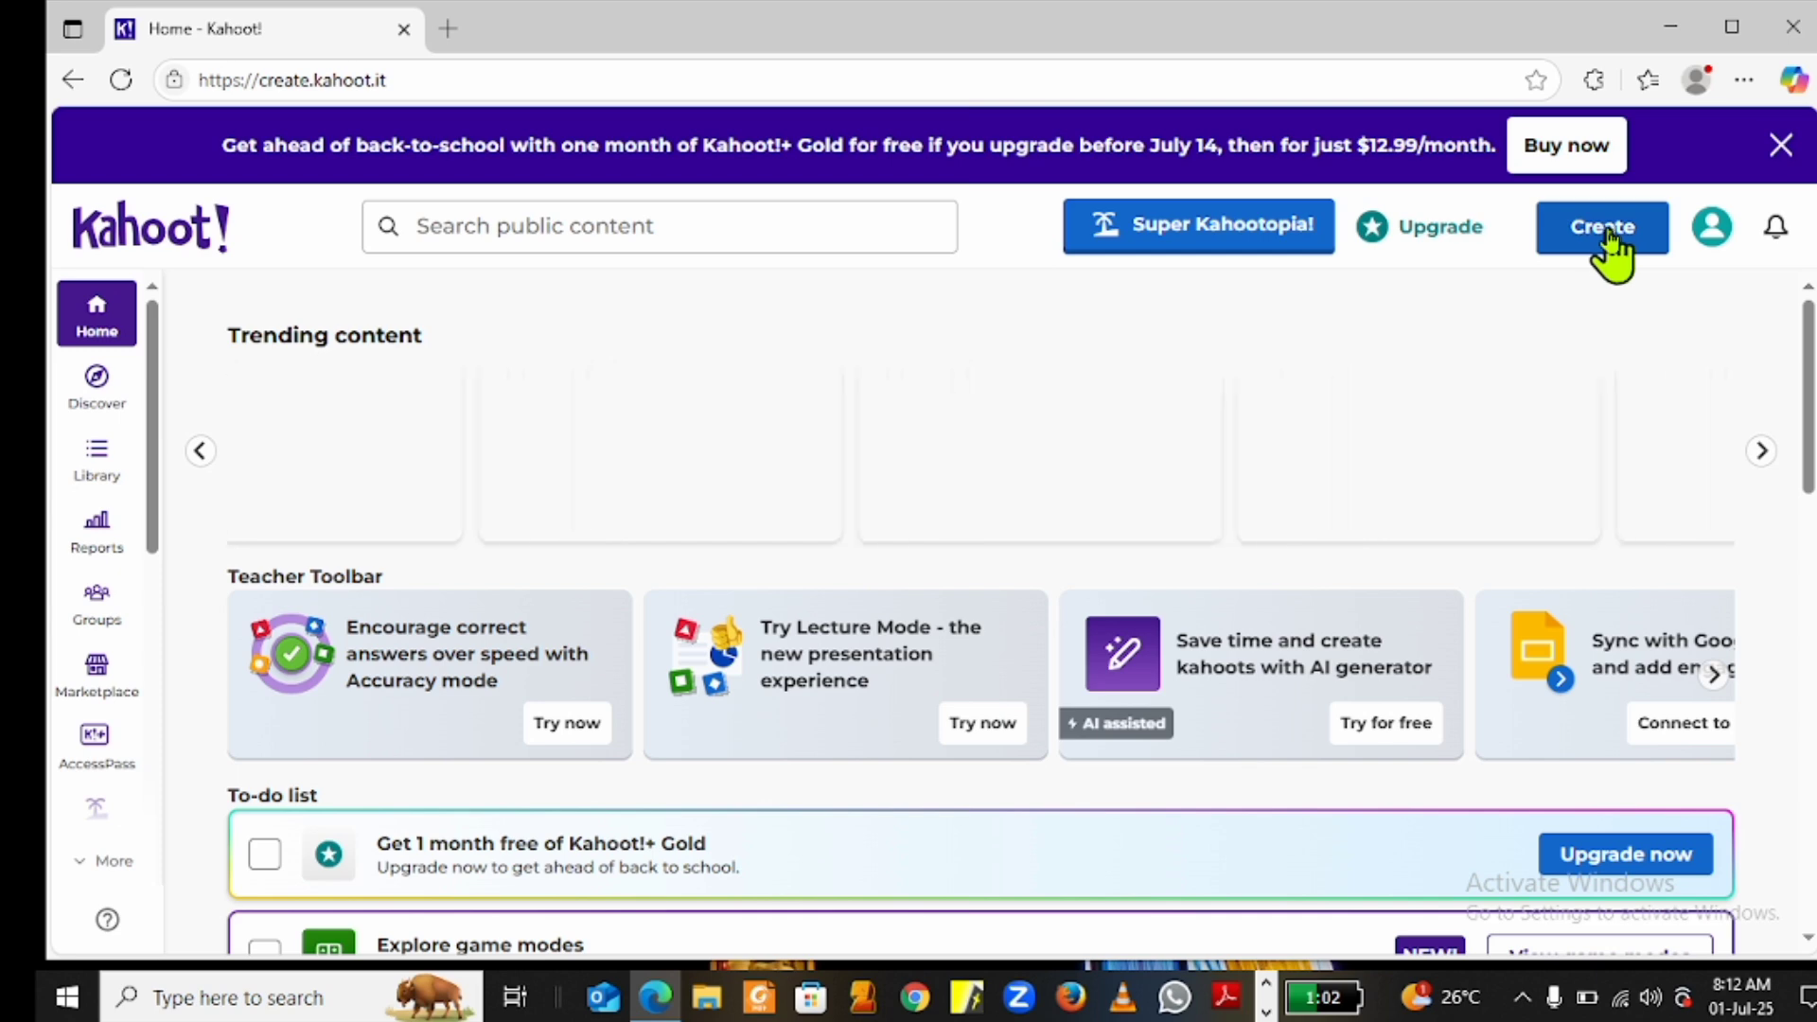
click(1604, 234)
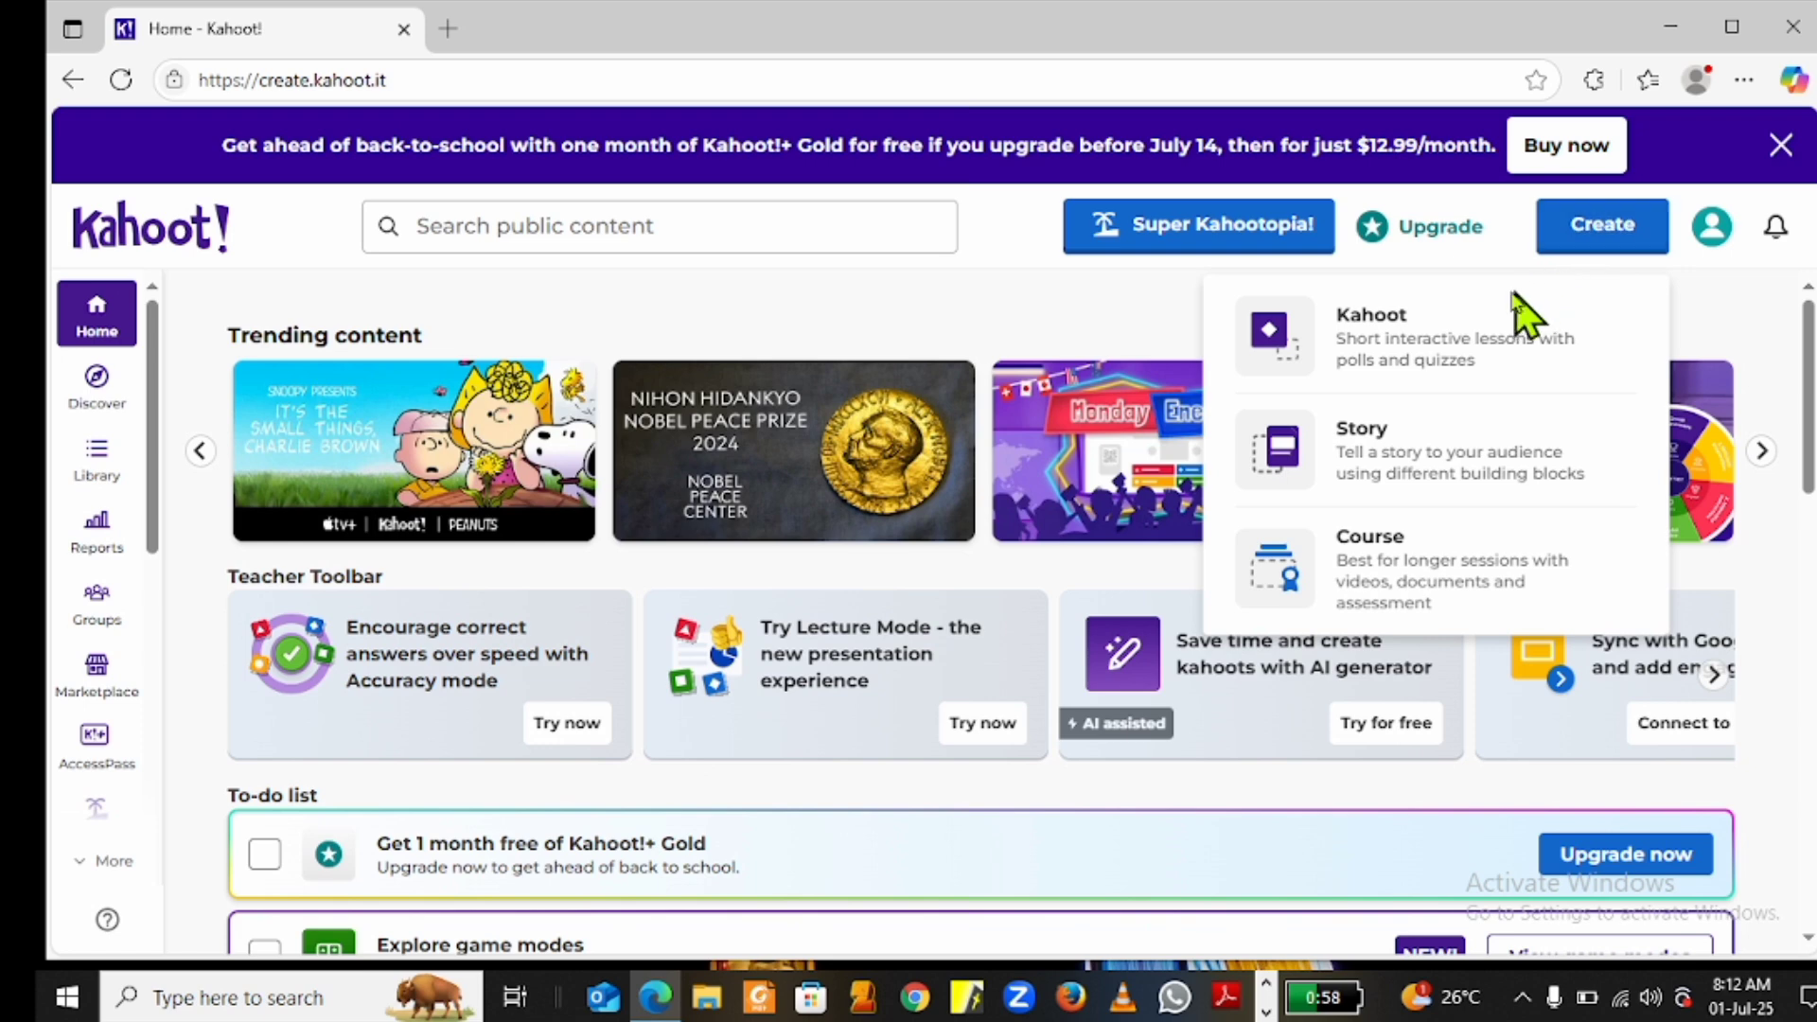
click(1437, 352)
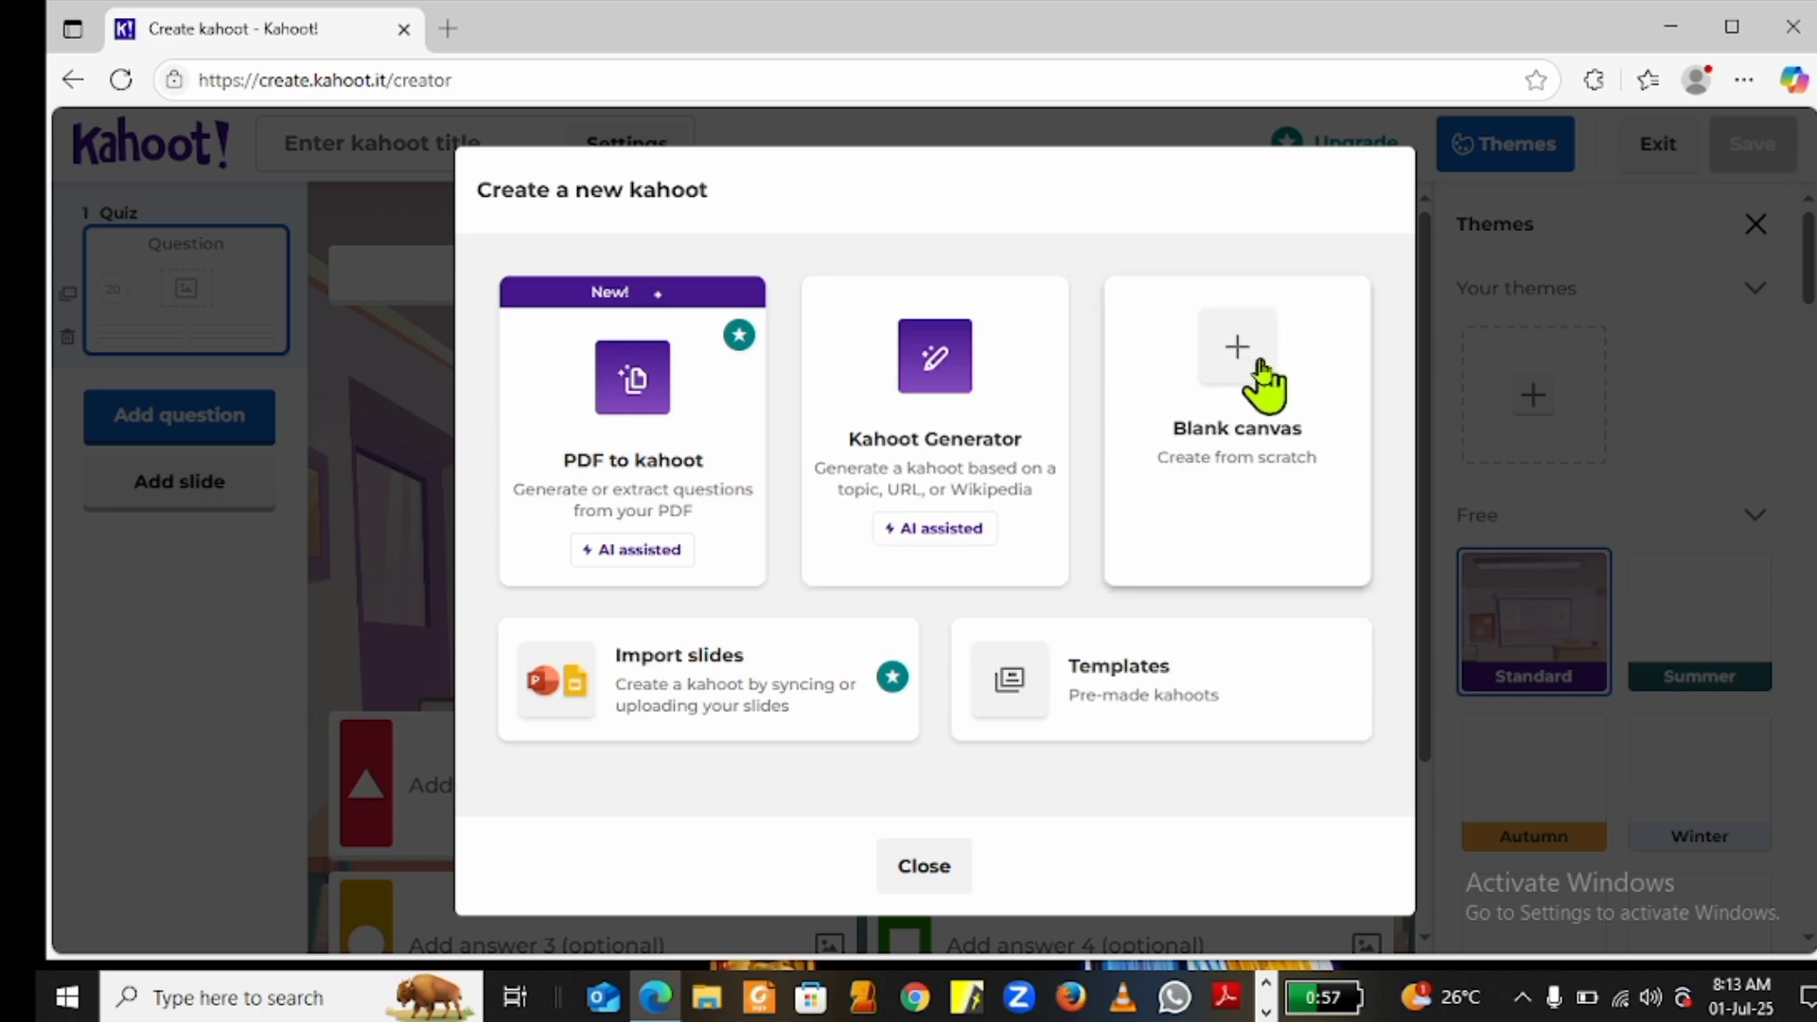
click(243, 316)
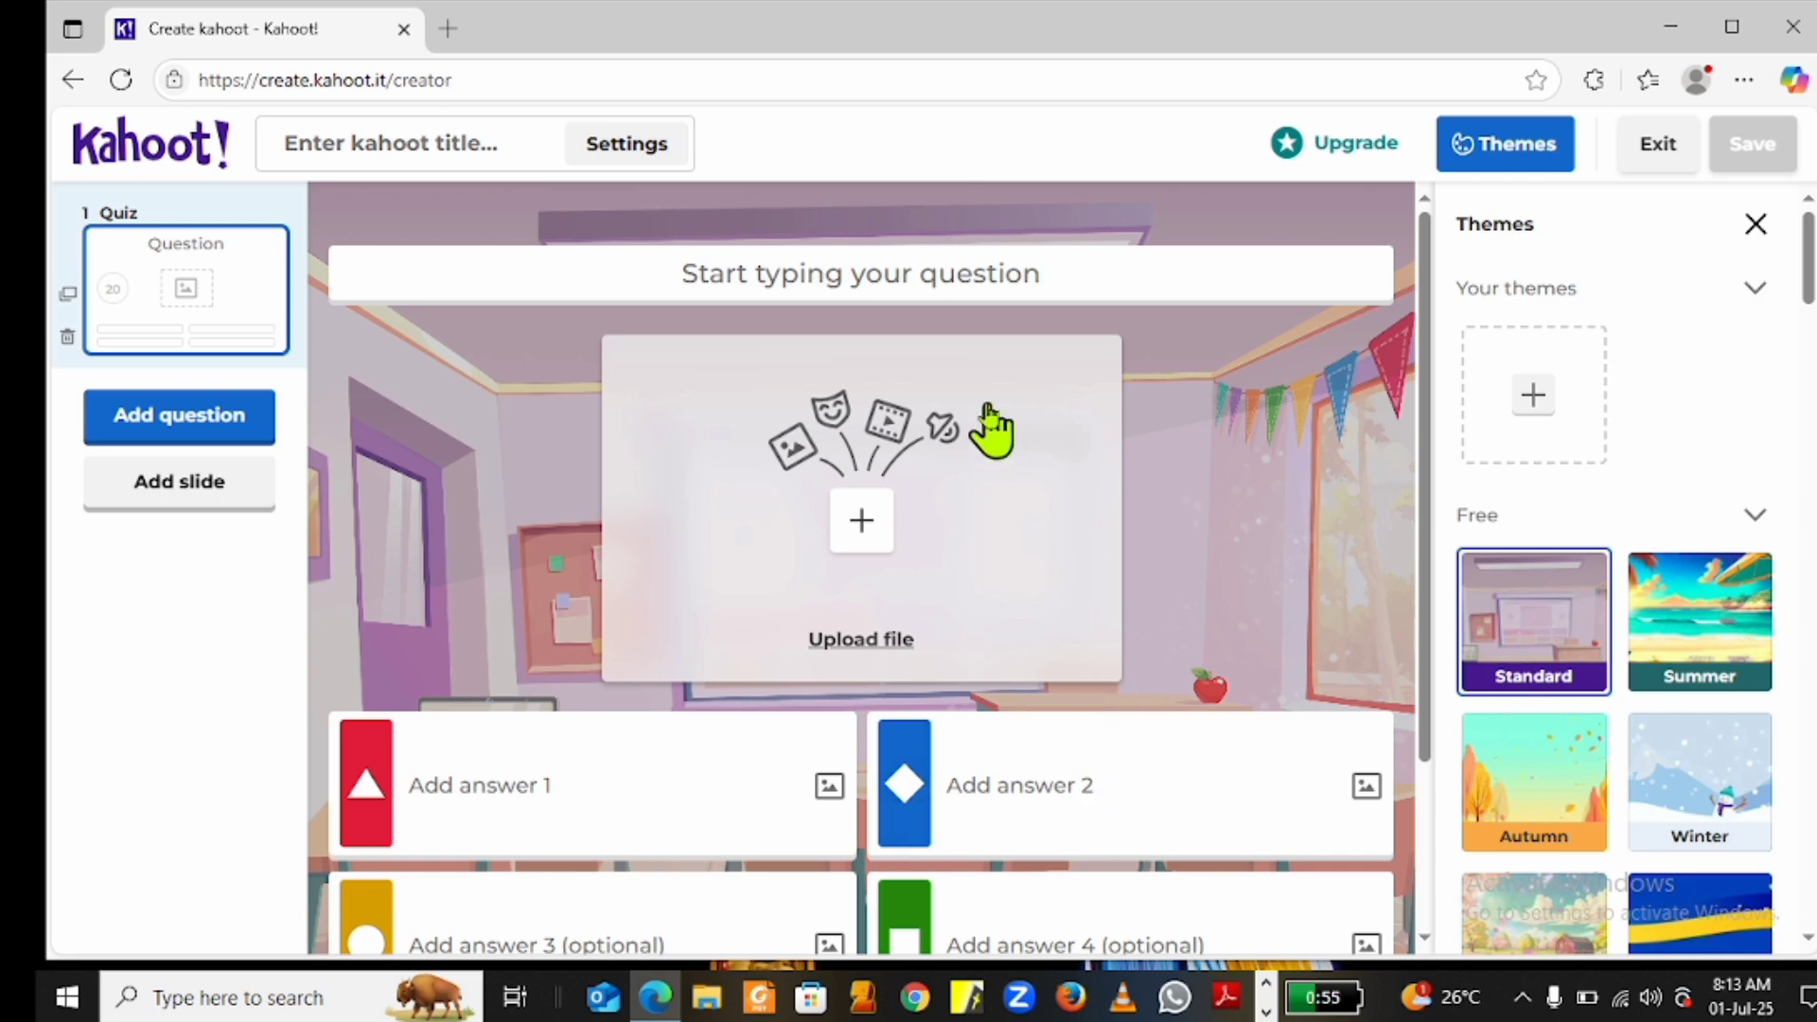
Enter "Who is the president of Ghana?" as the text of the first quiz question
click(735, 267)
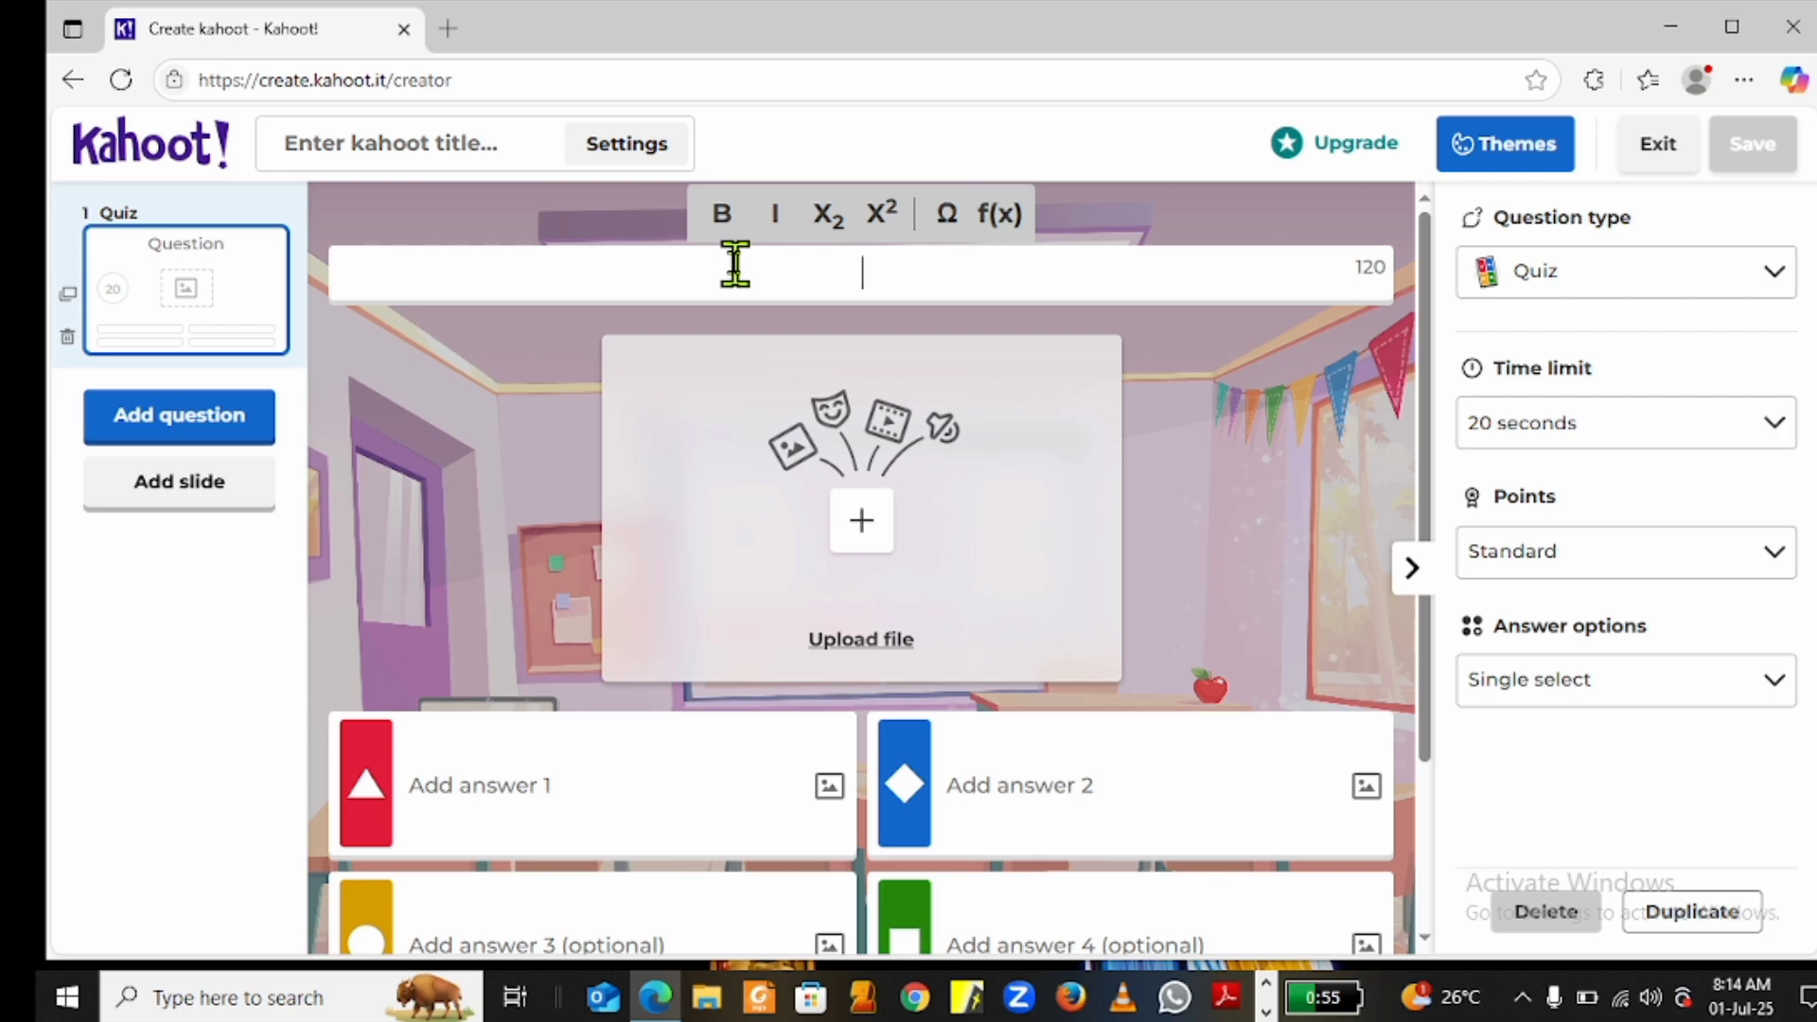
text(W)
key(BackSpace)
text(Who is )
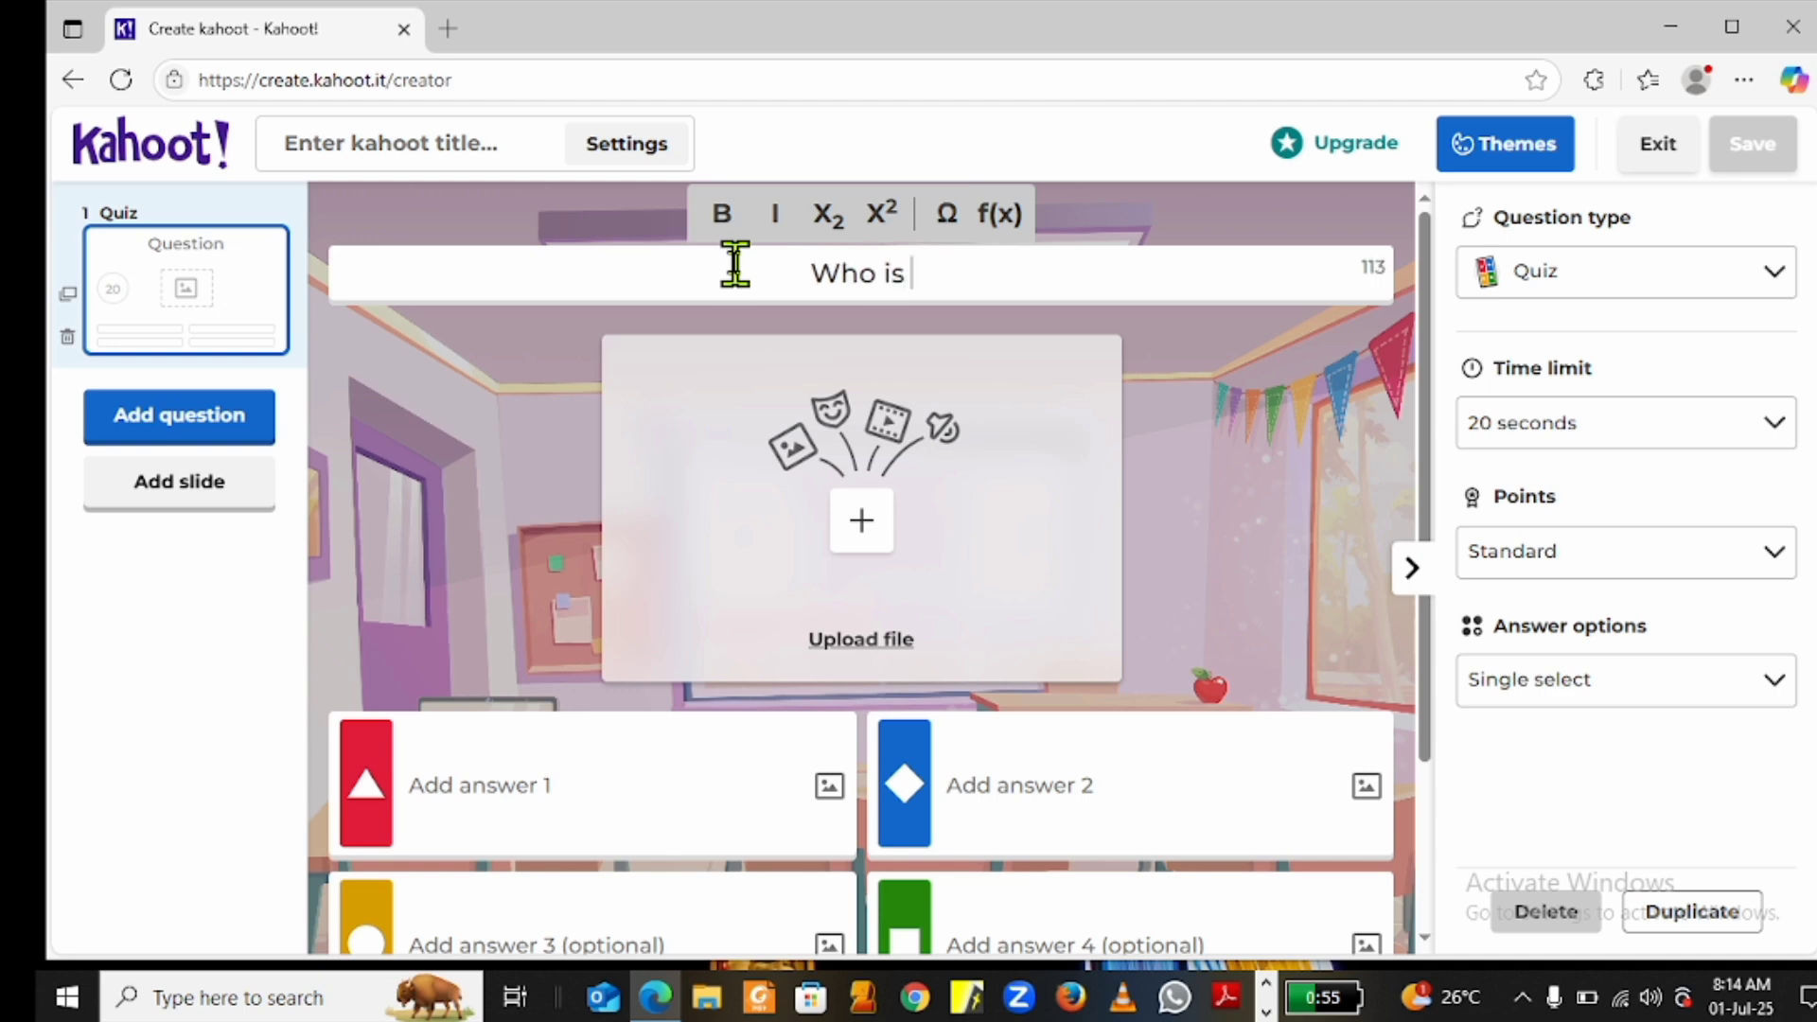
text(the )
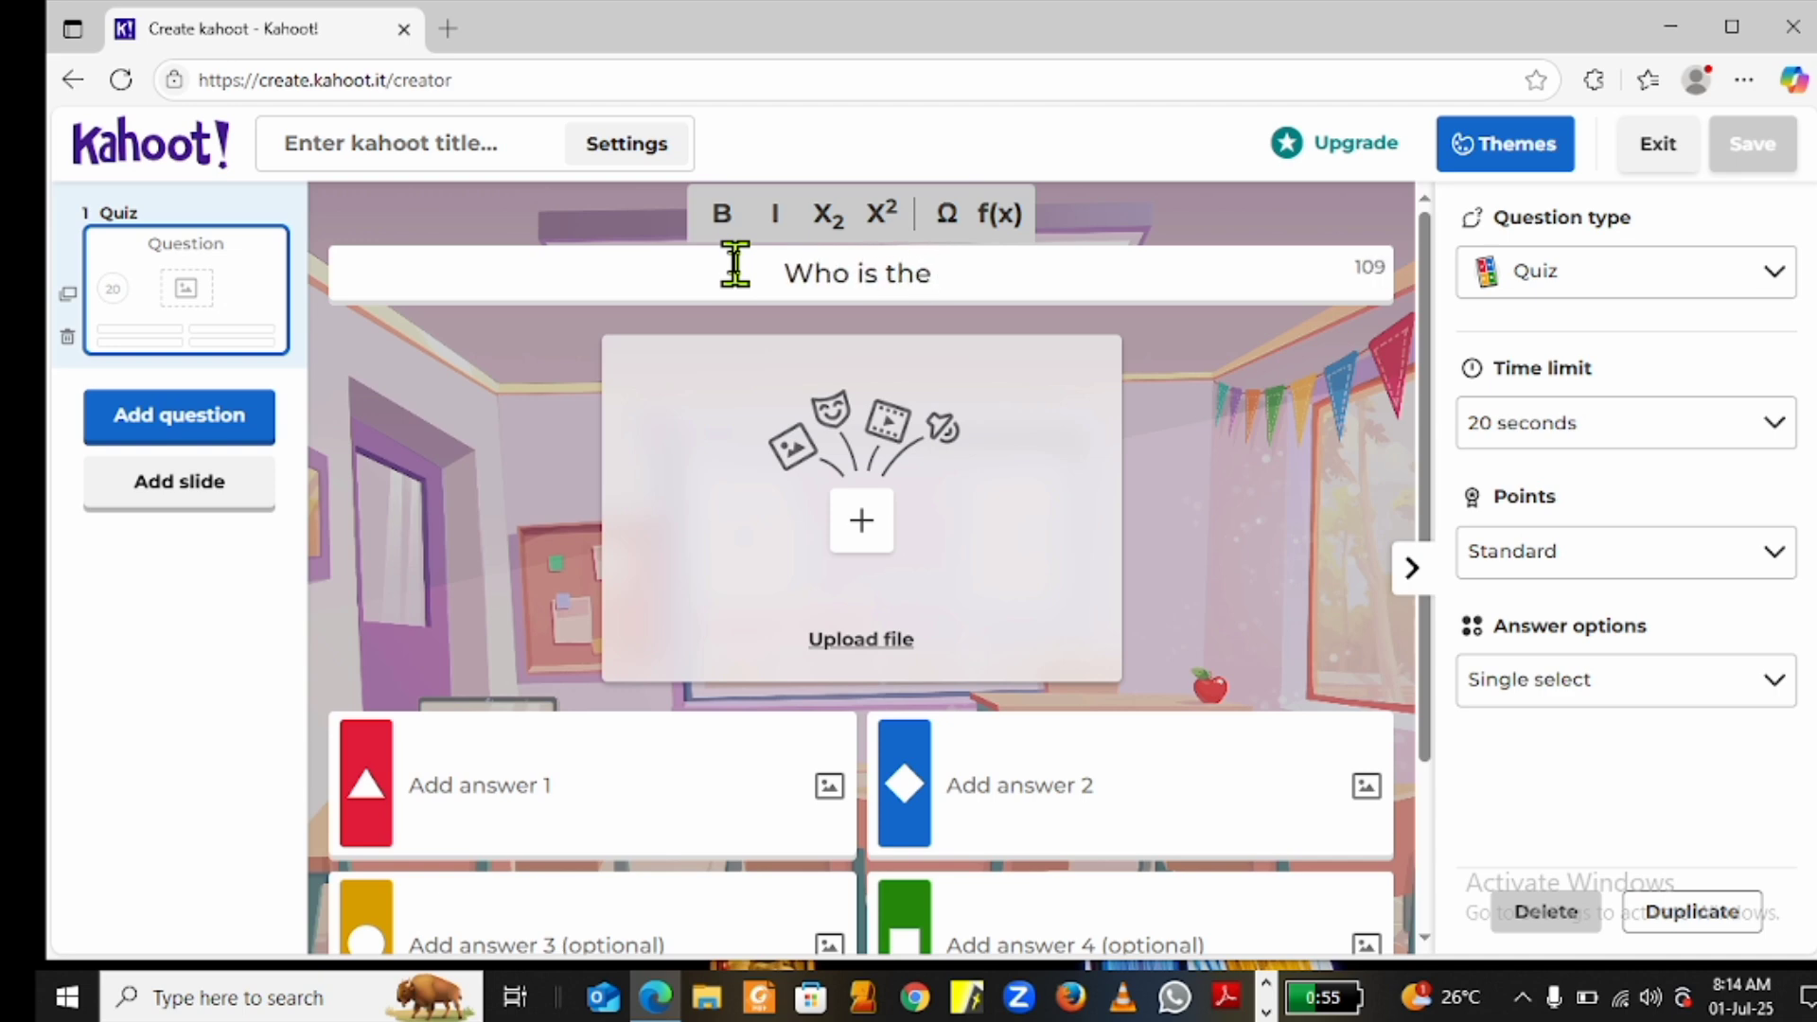
text(preside)
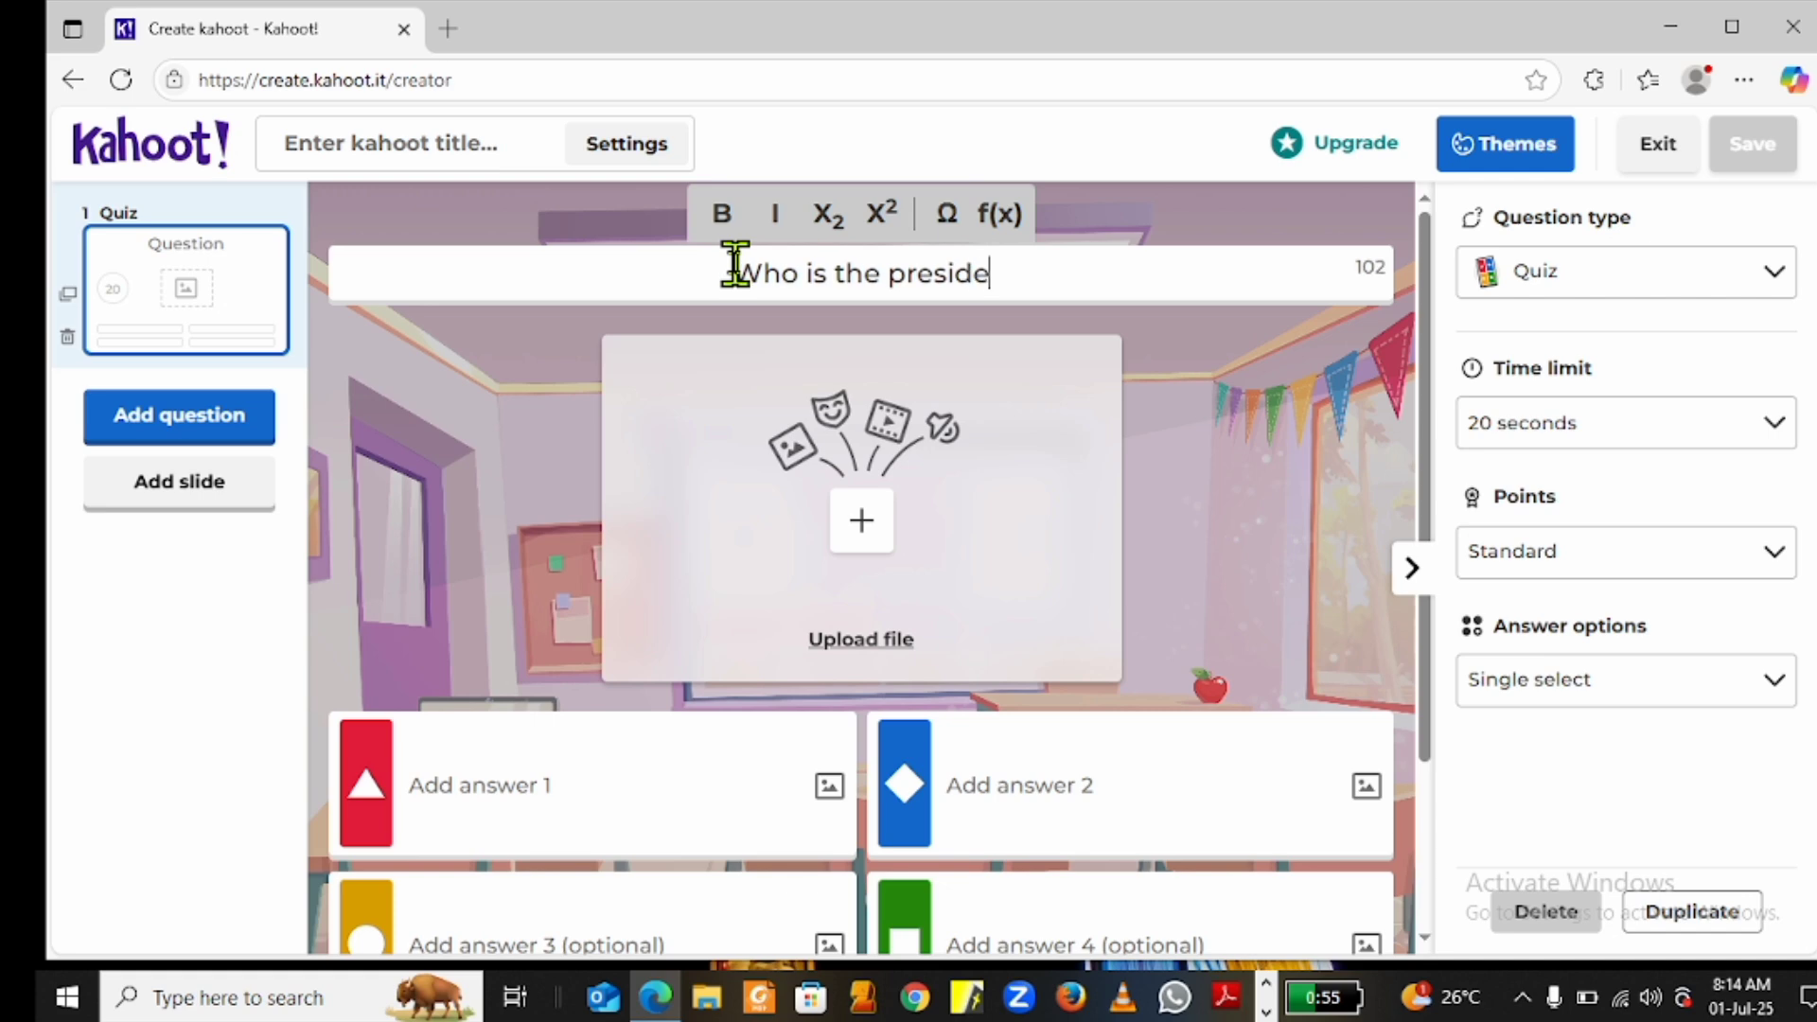
text(nt of )
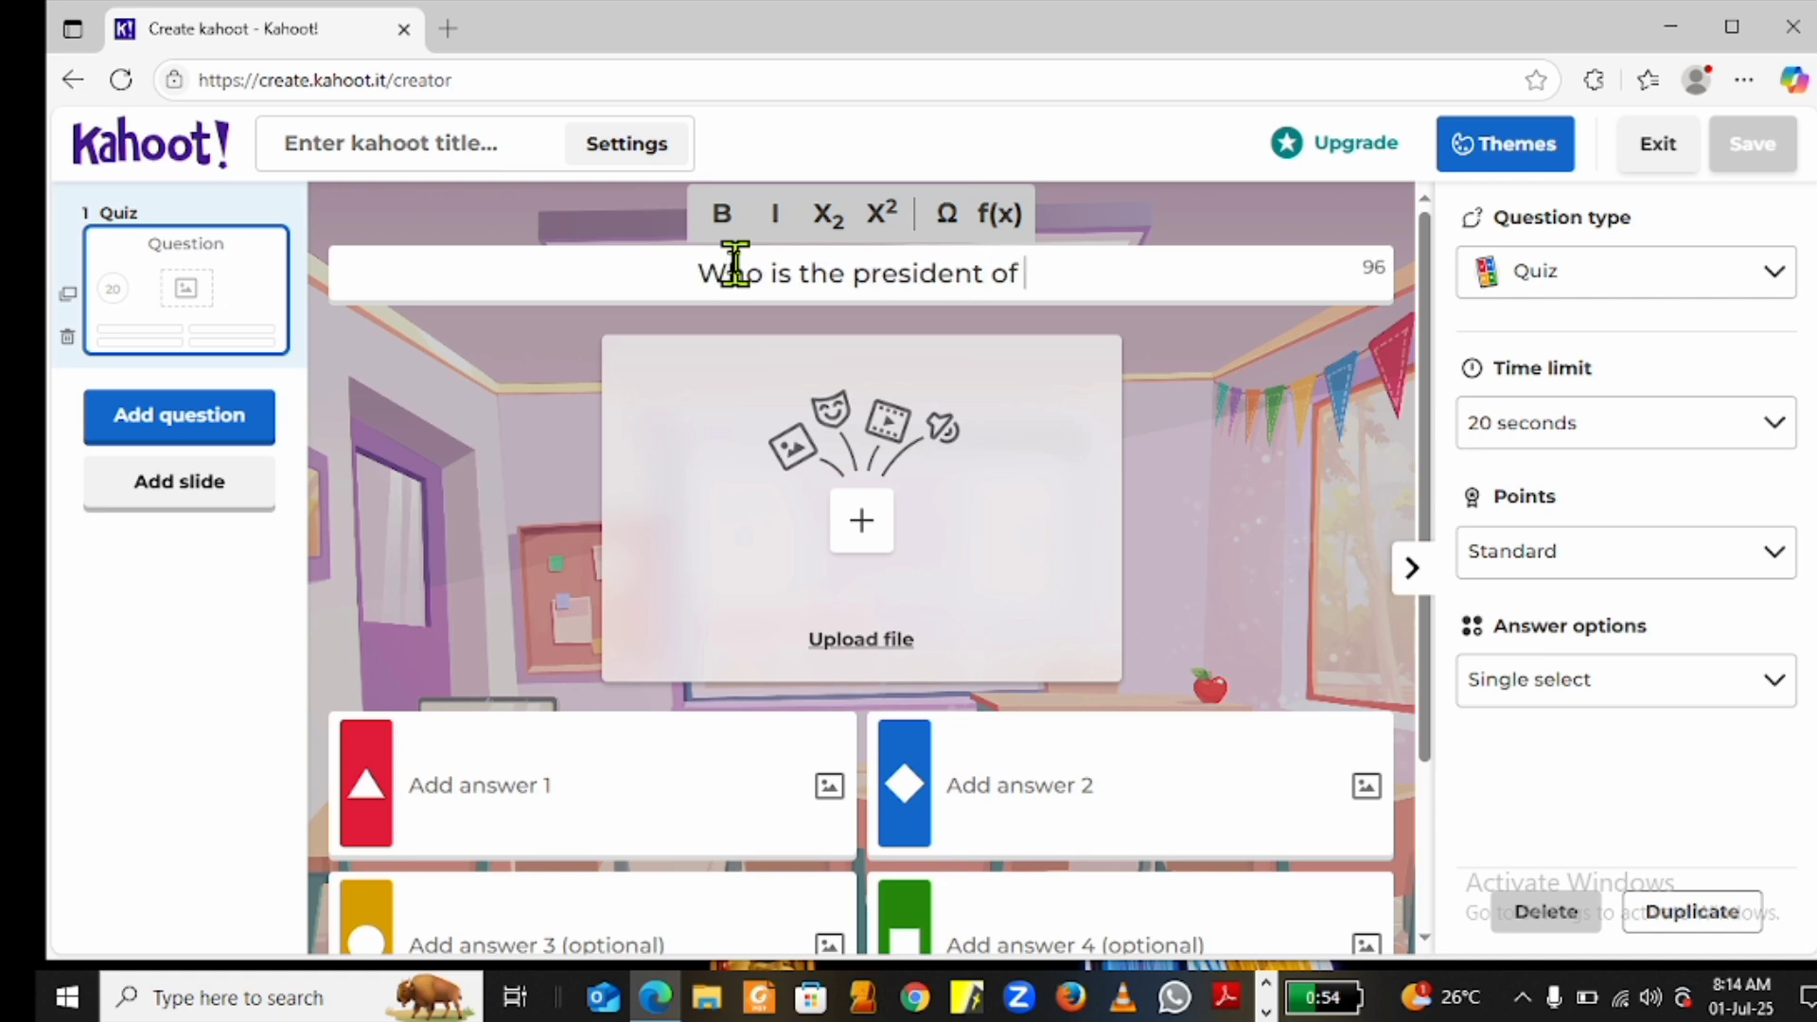
text(GHana)
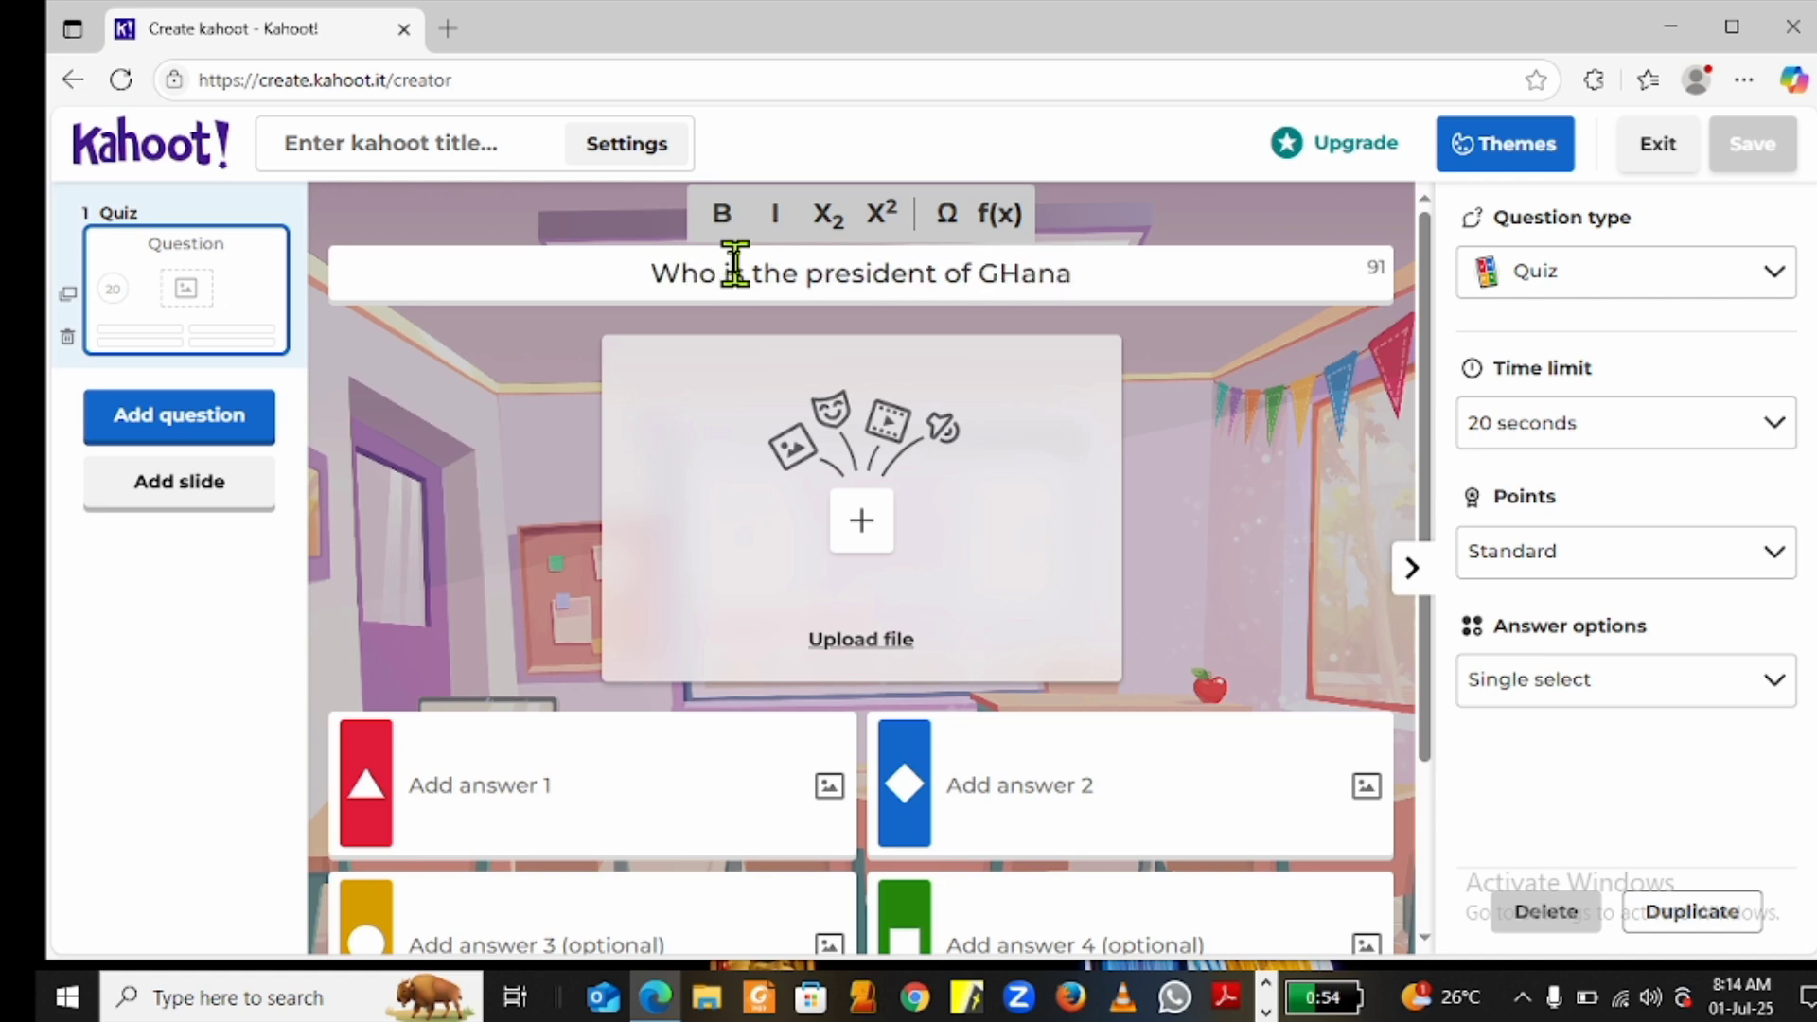
key(BackSpace)
key(BackSpace)
key(BackSpace)
key(BackSpace)
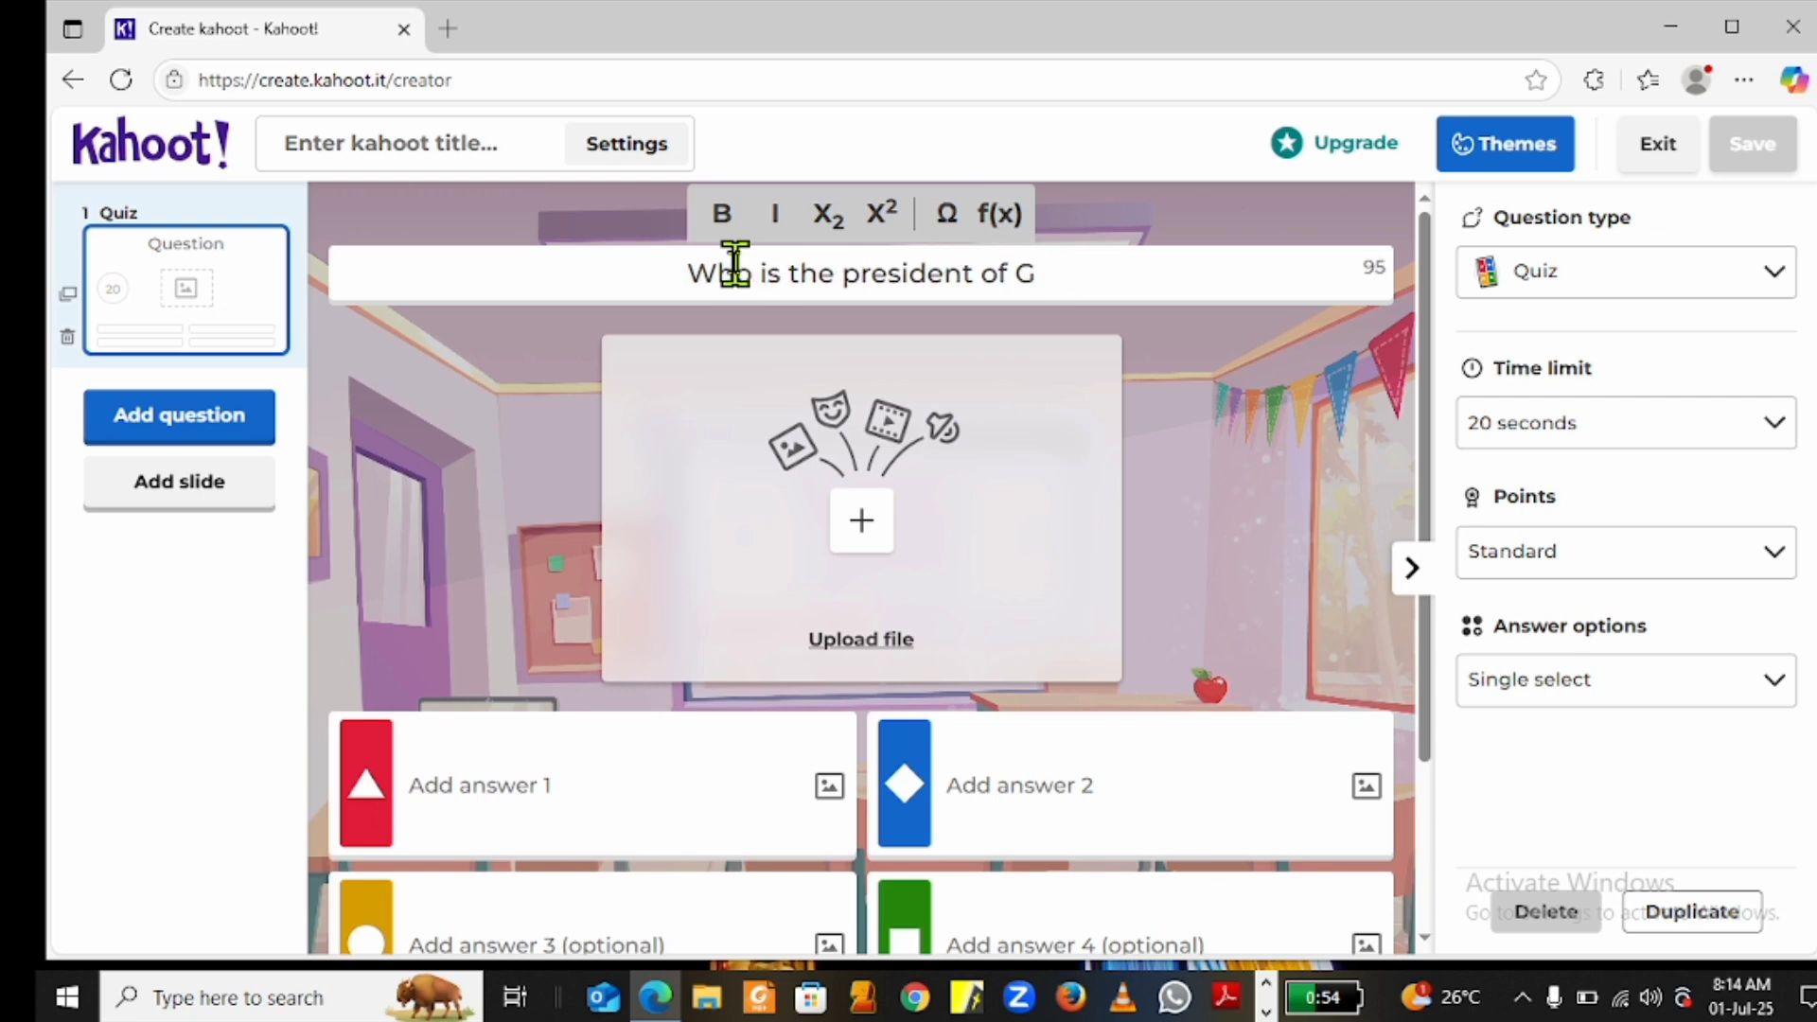
text(hana?)
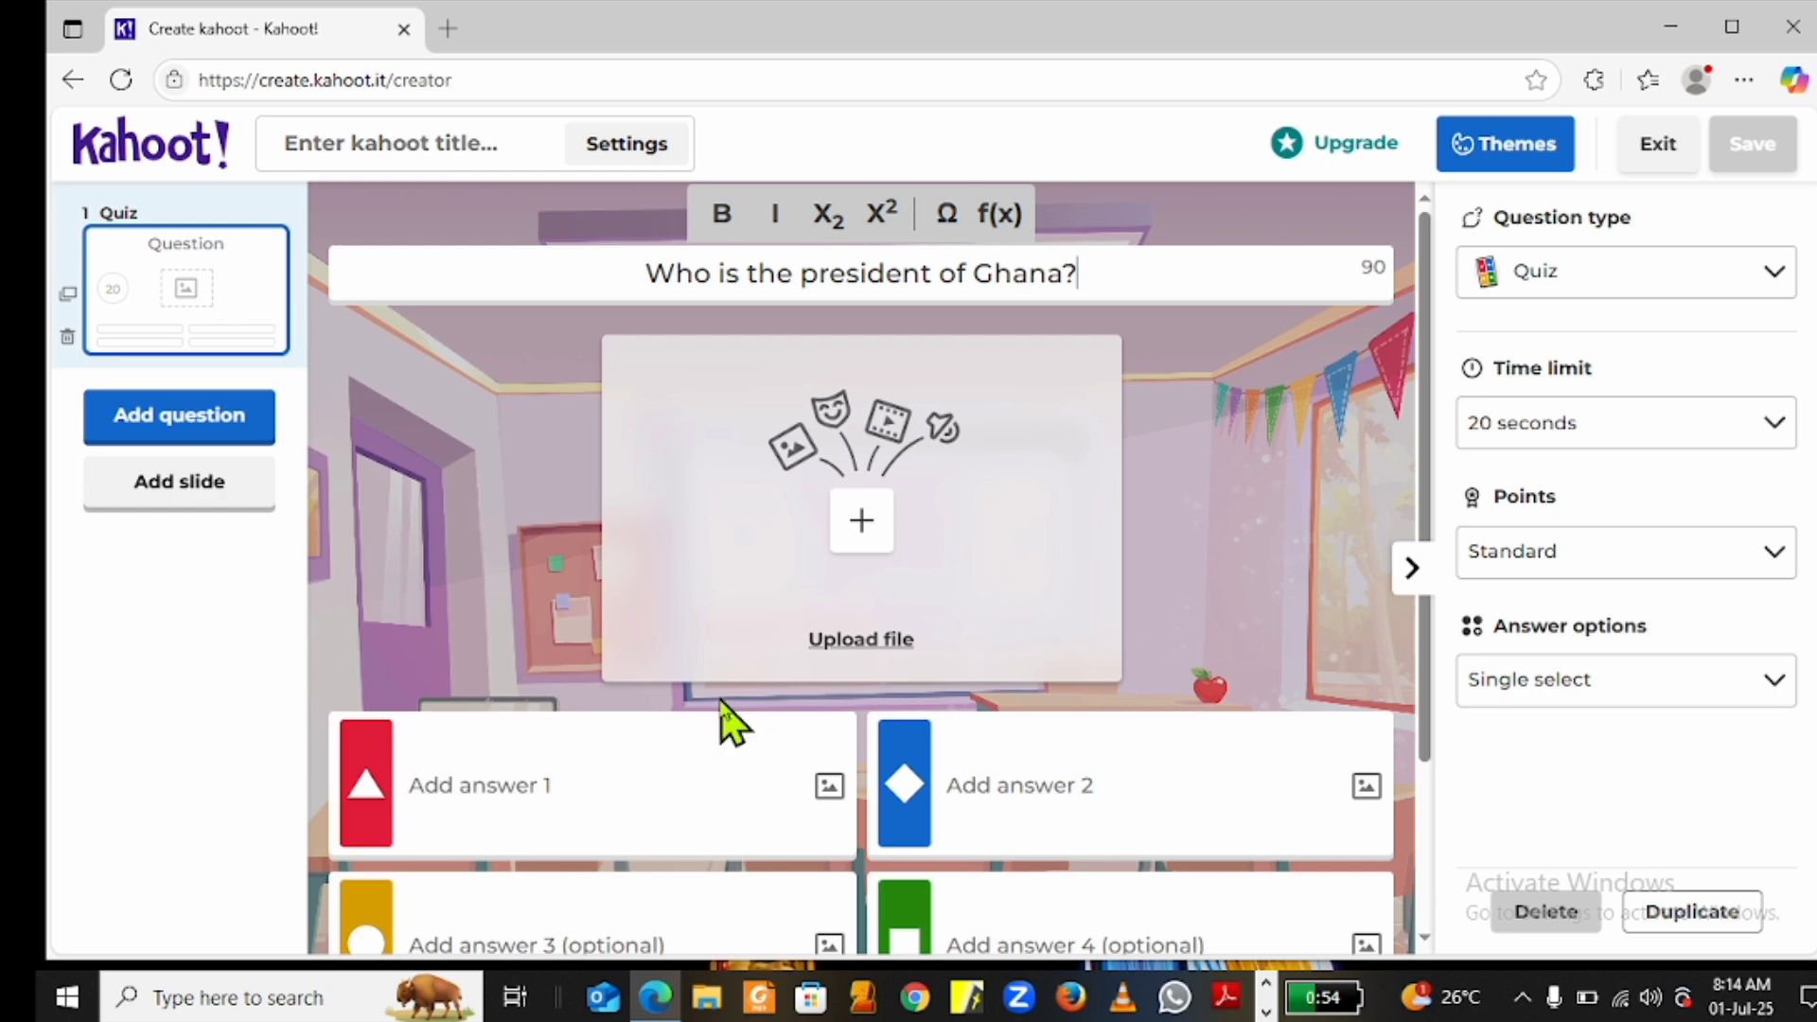
Enter "Ama" as the first answer and "John" as the second answer of the quiz question
click(536, 771)
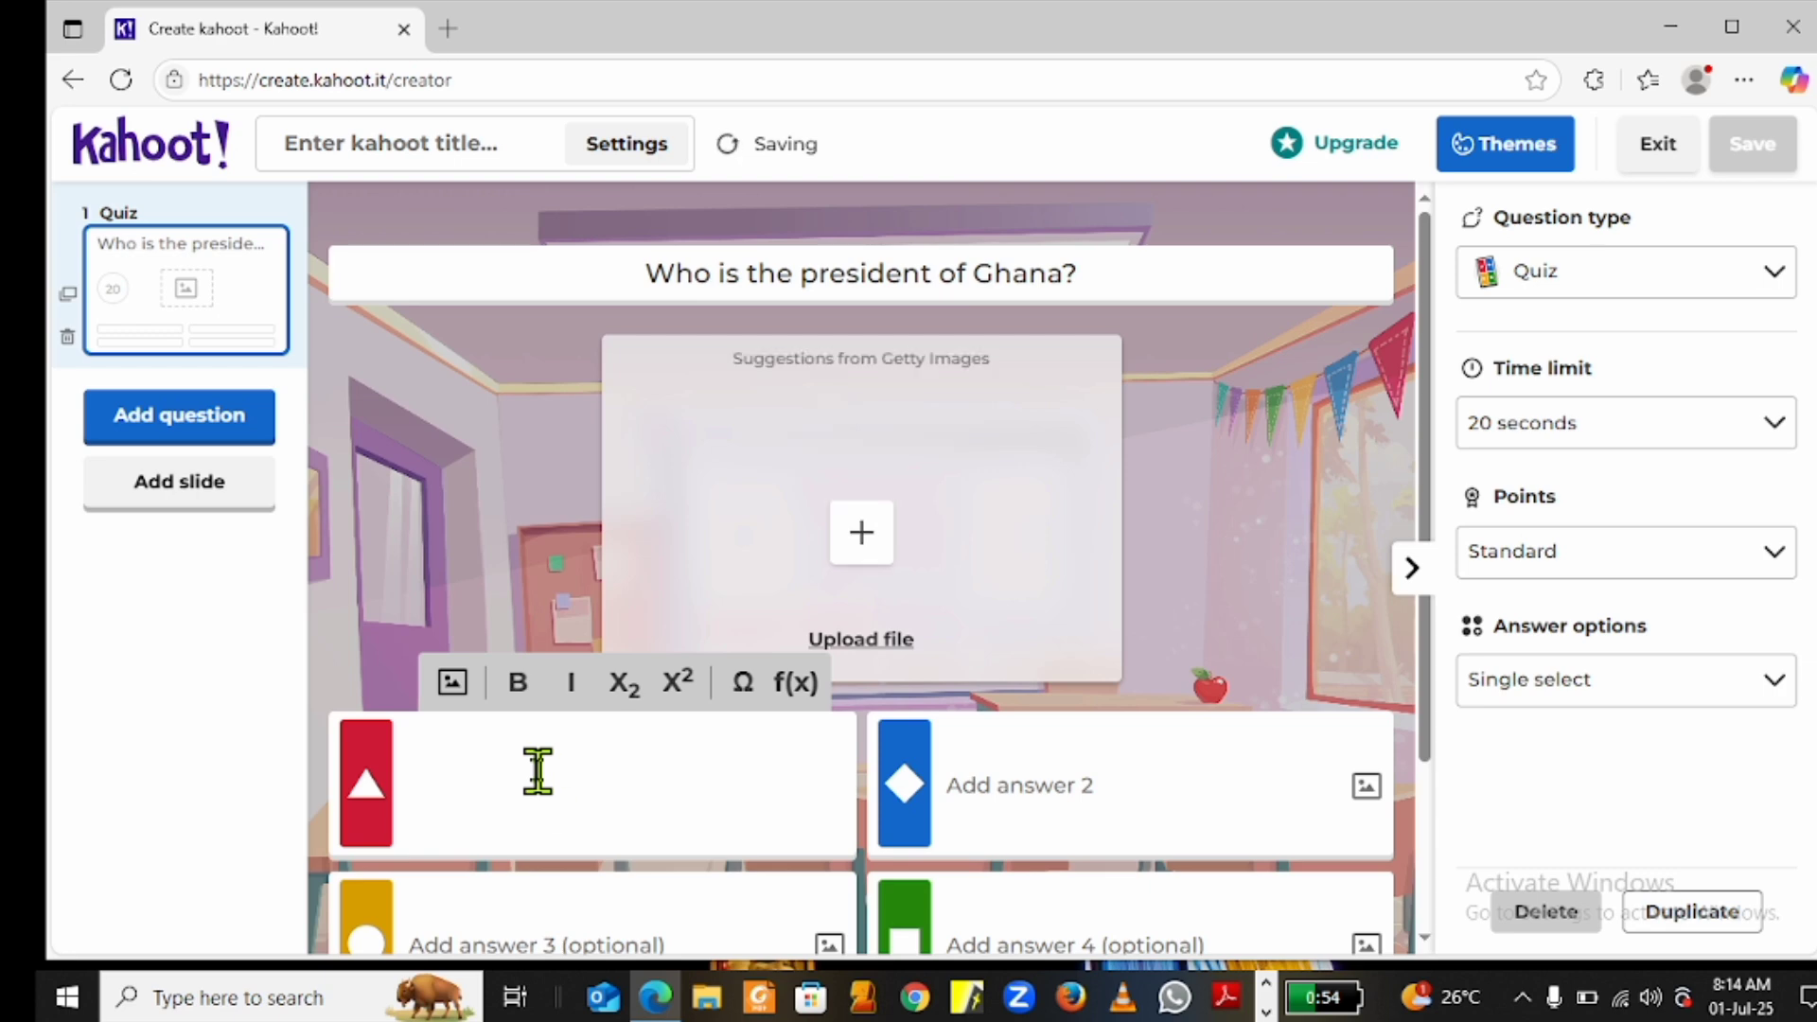
text(Ama)
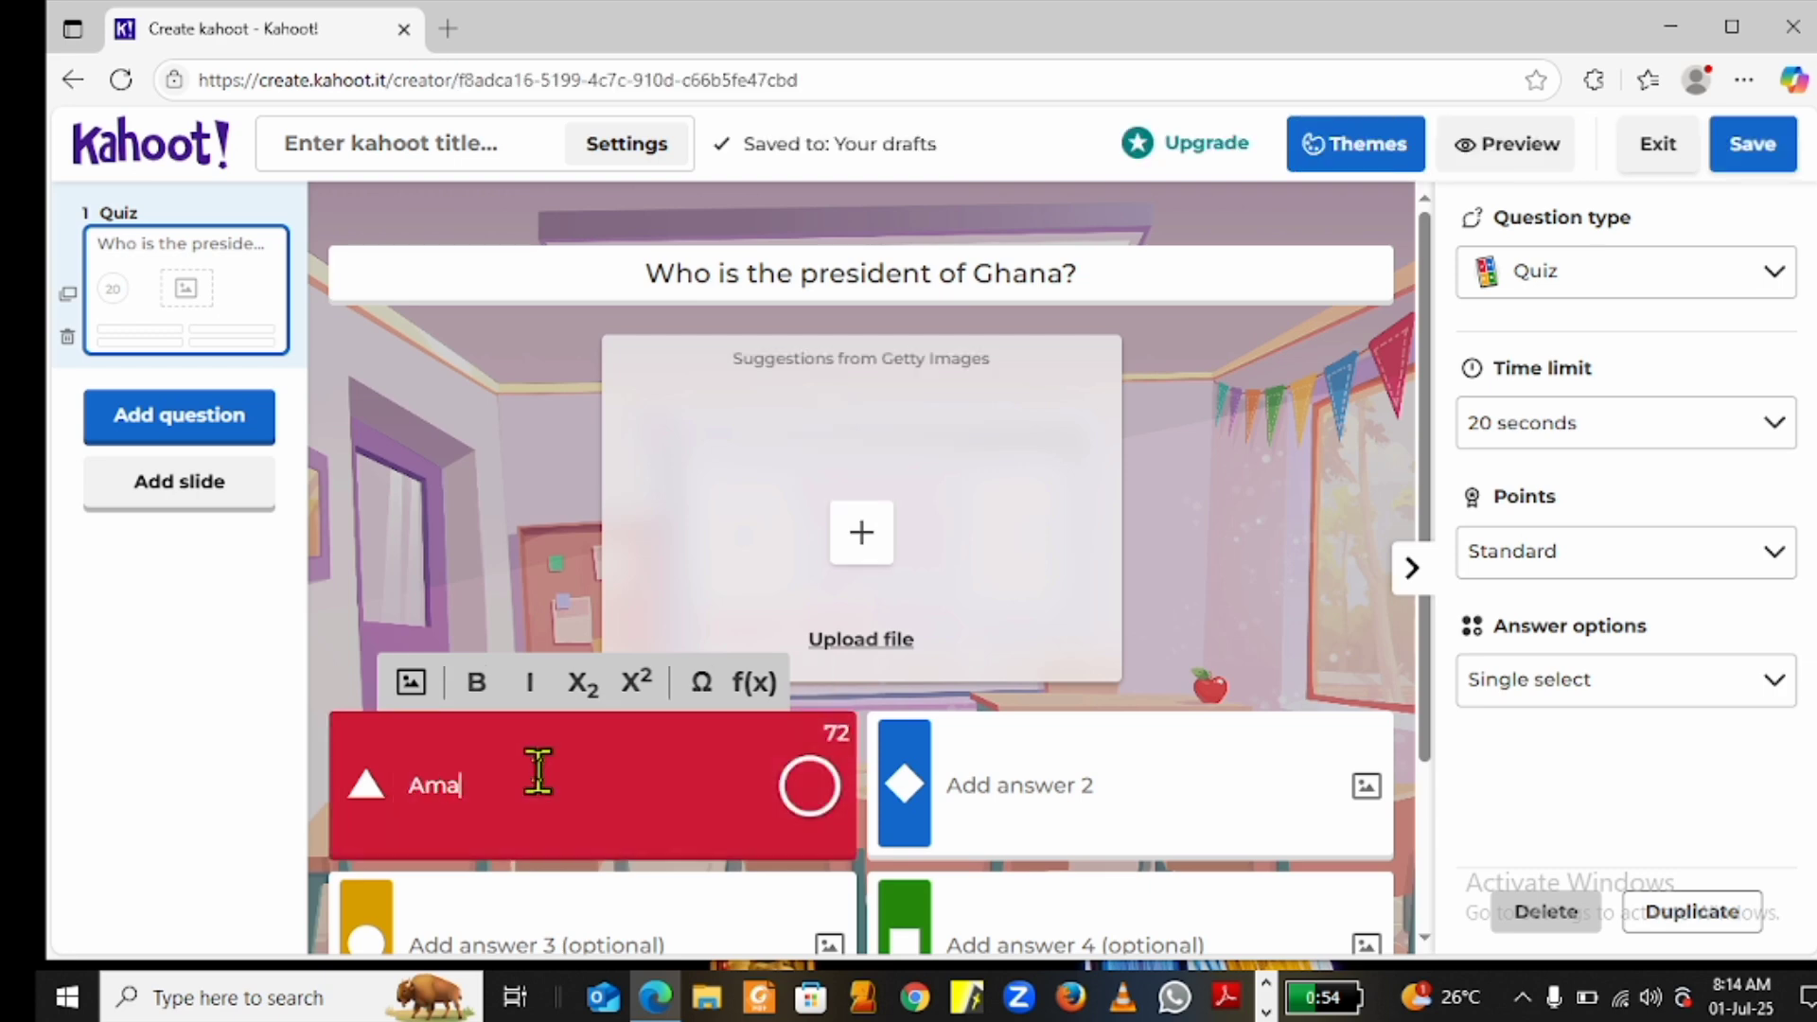
click(1028, 775)
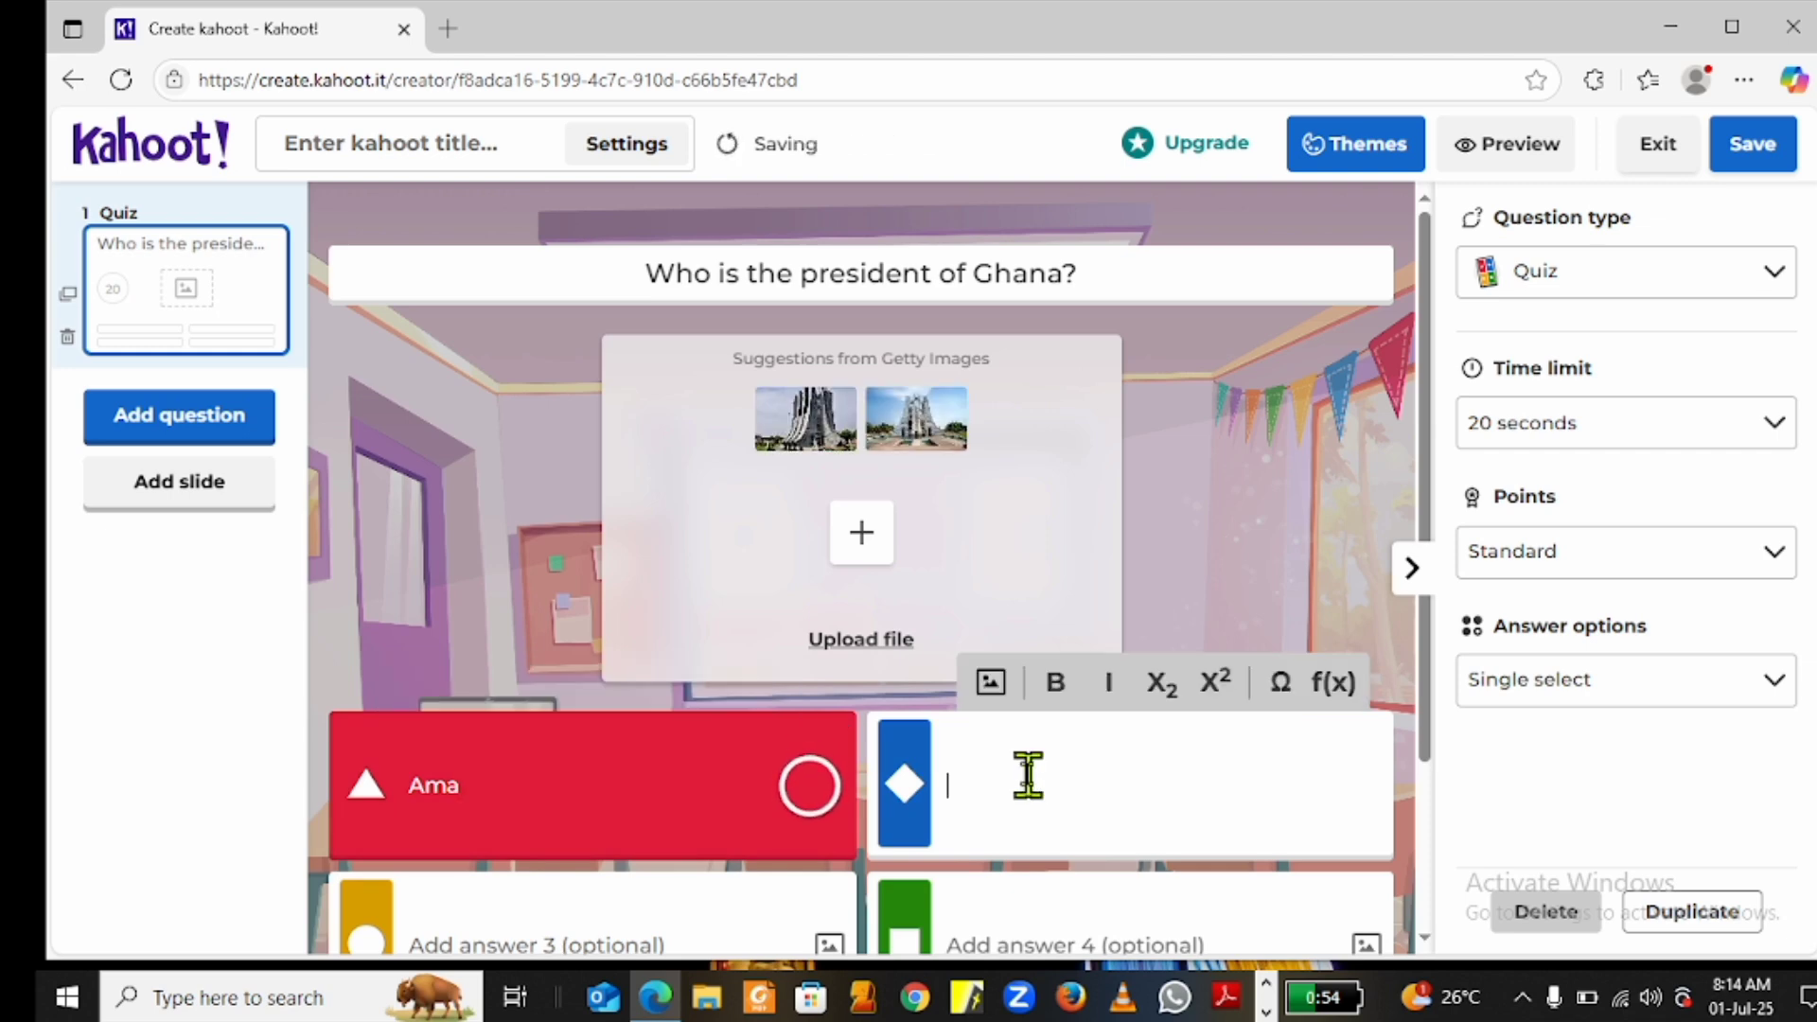
text(Jon)
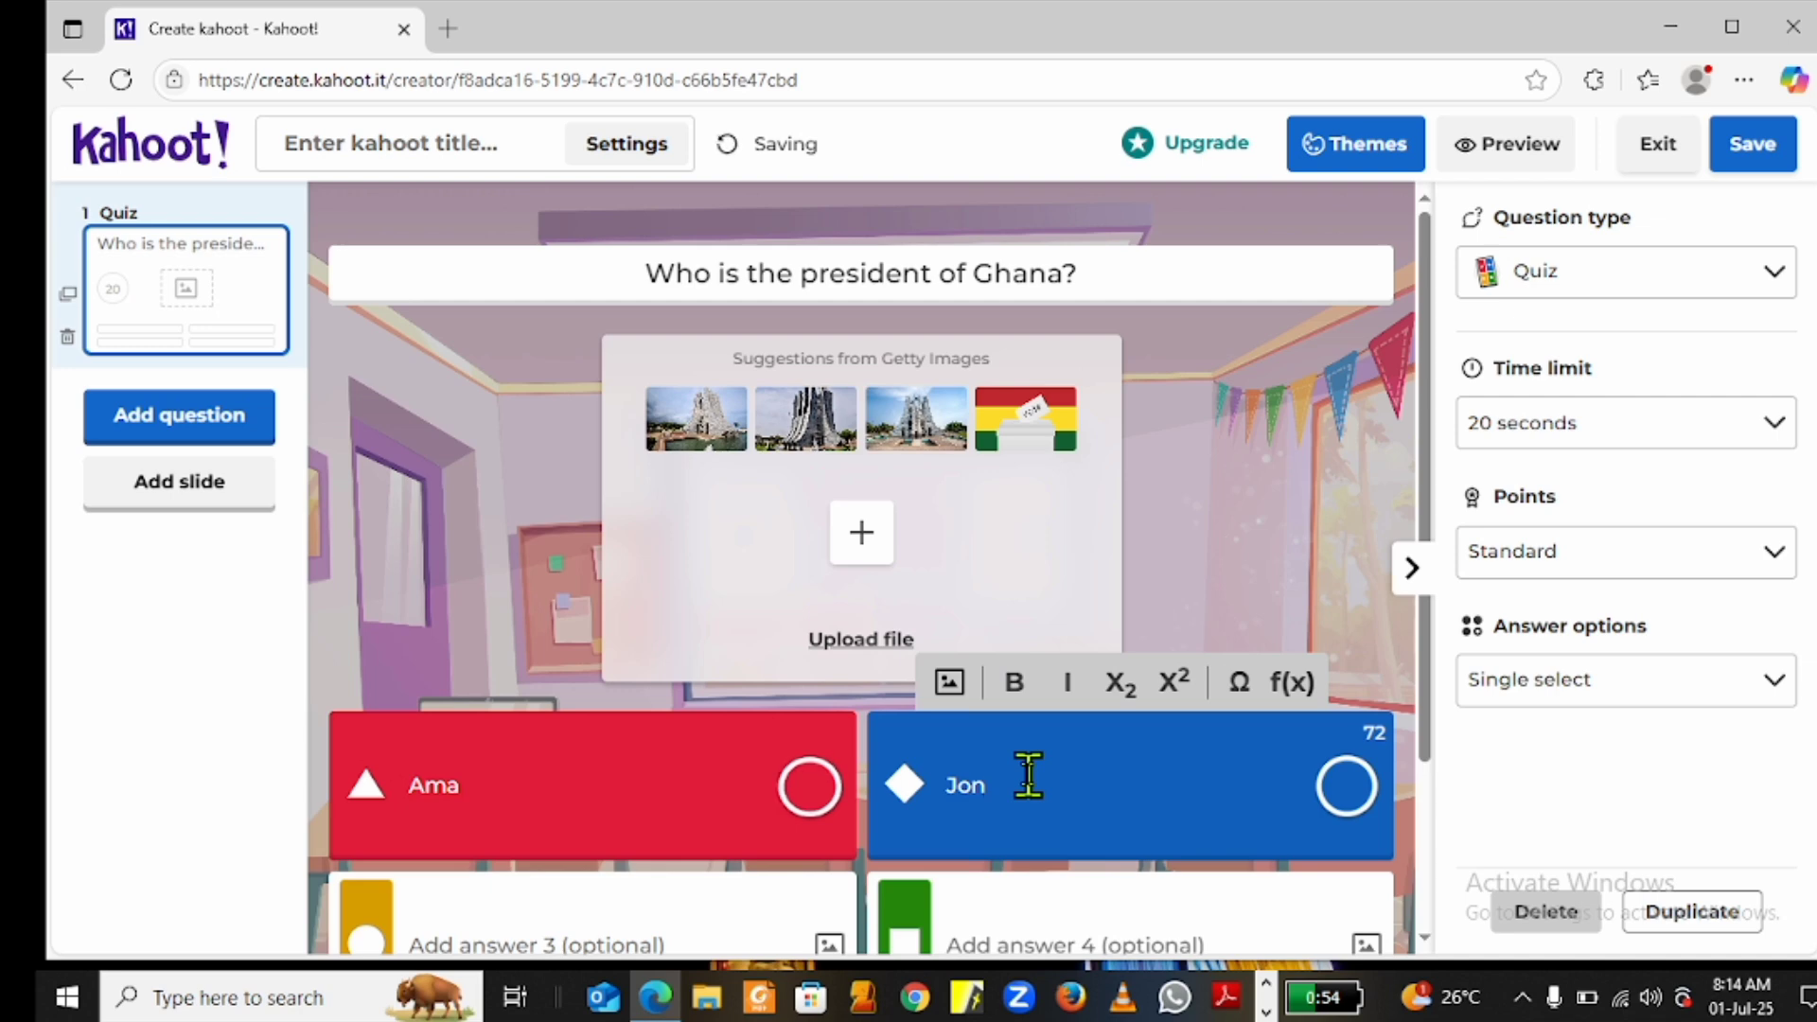
text(n)
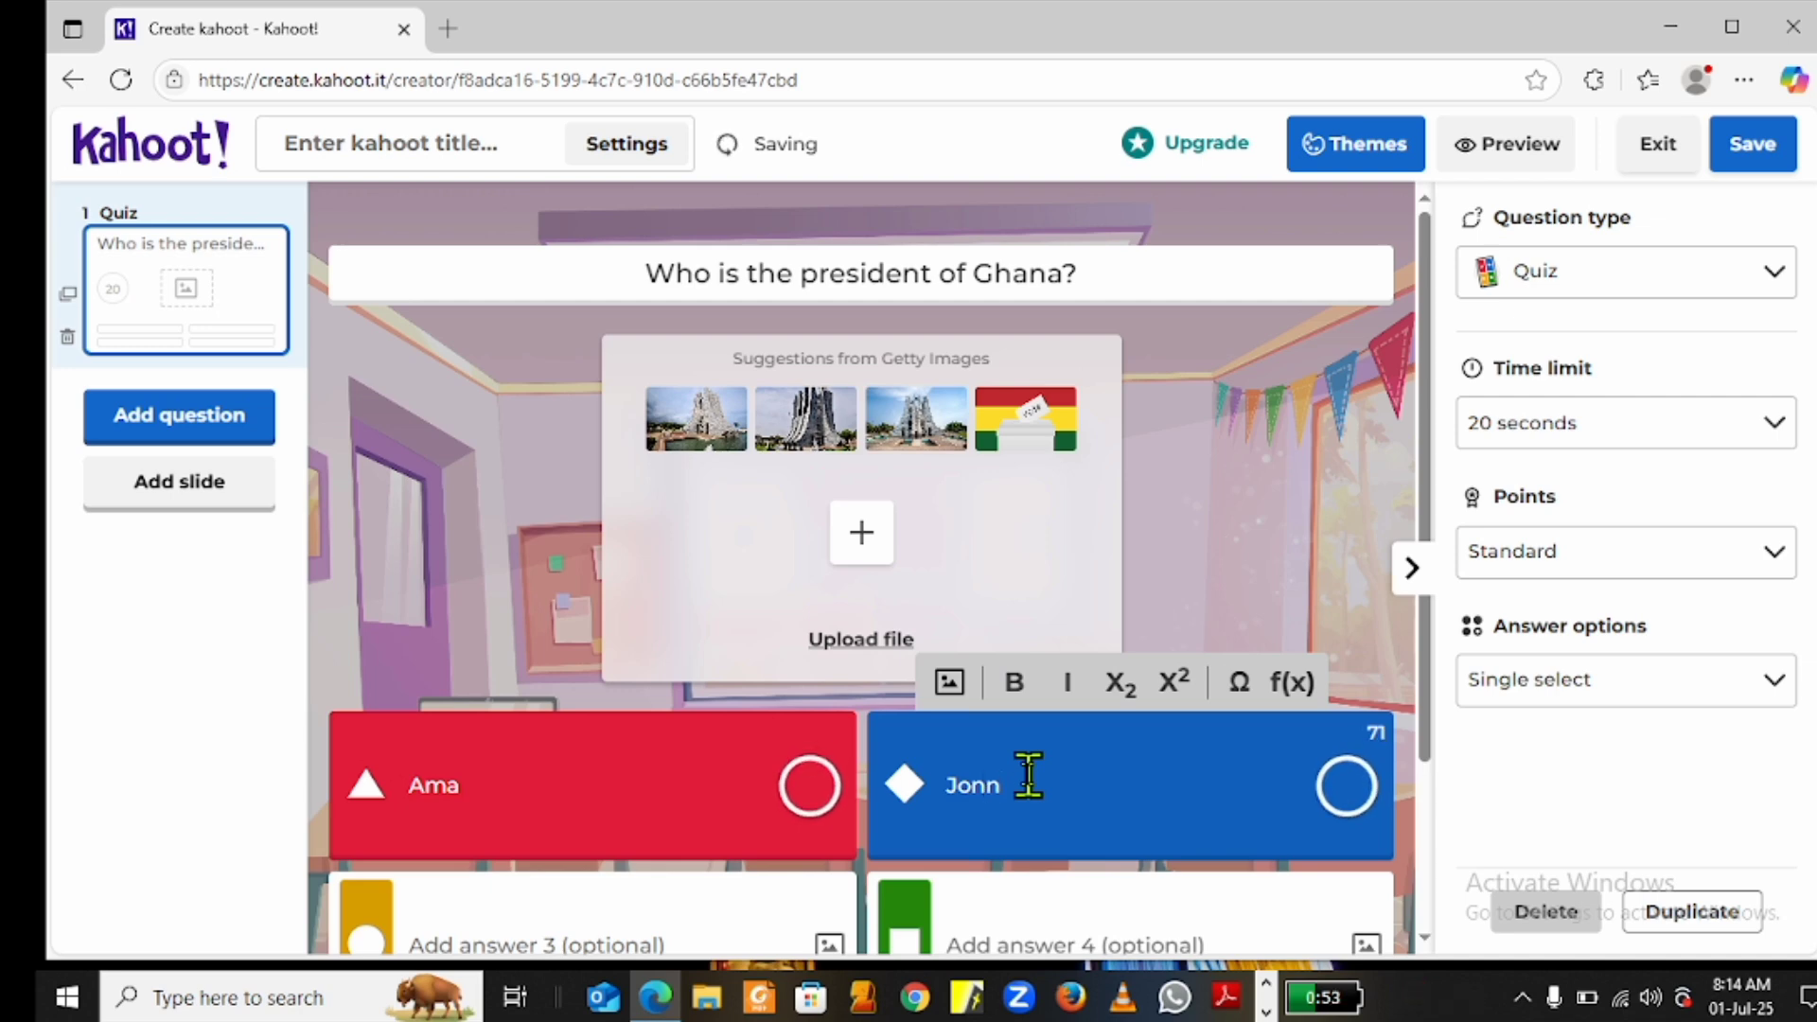
key(BackSpace)
Enter "JOhn Mahama" as the third answer of the quiz question
click(674, 931)
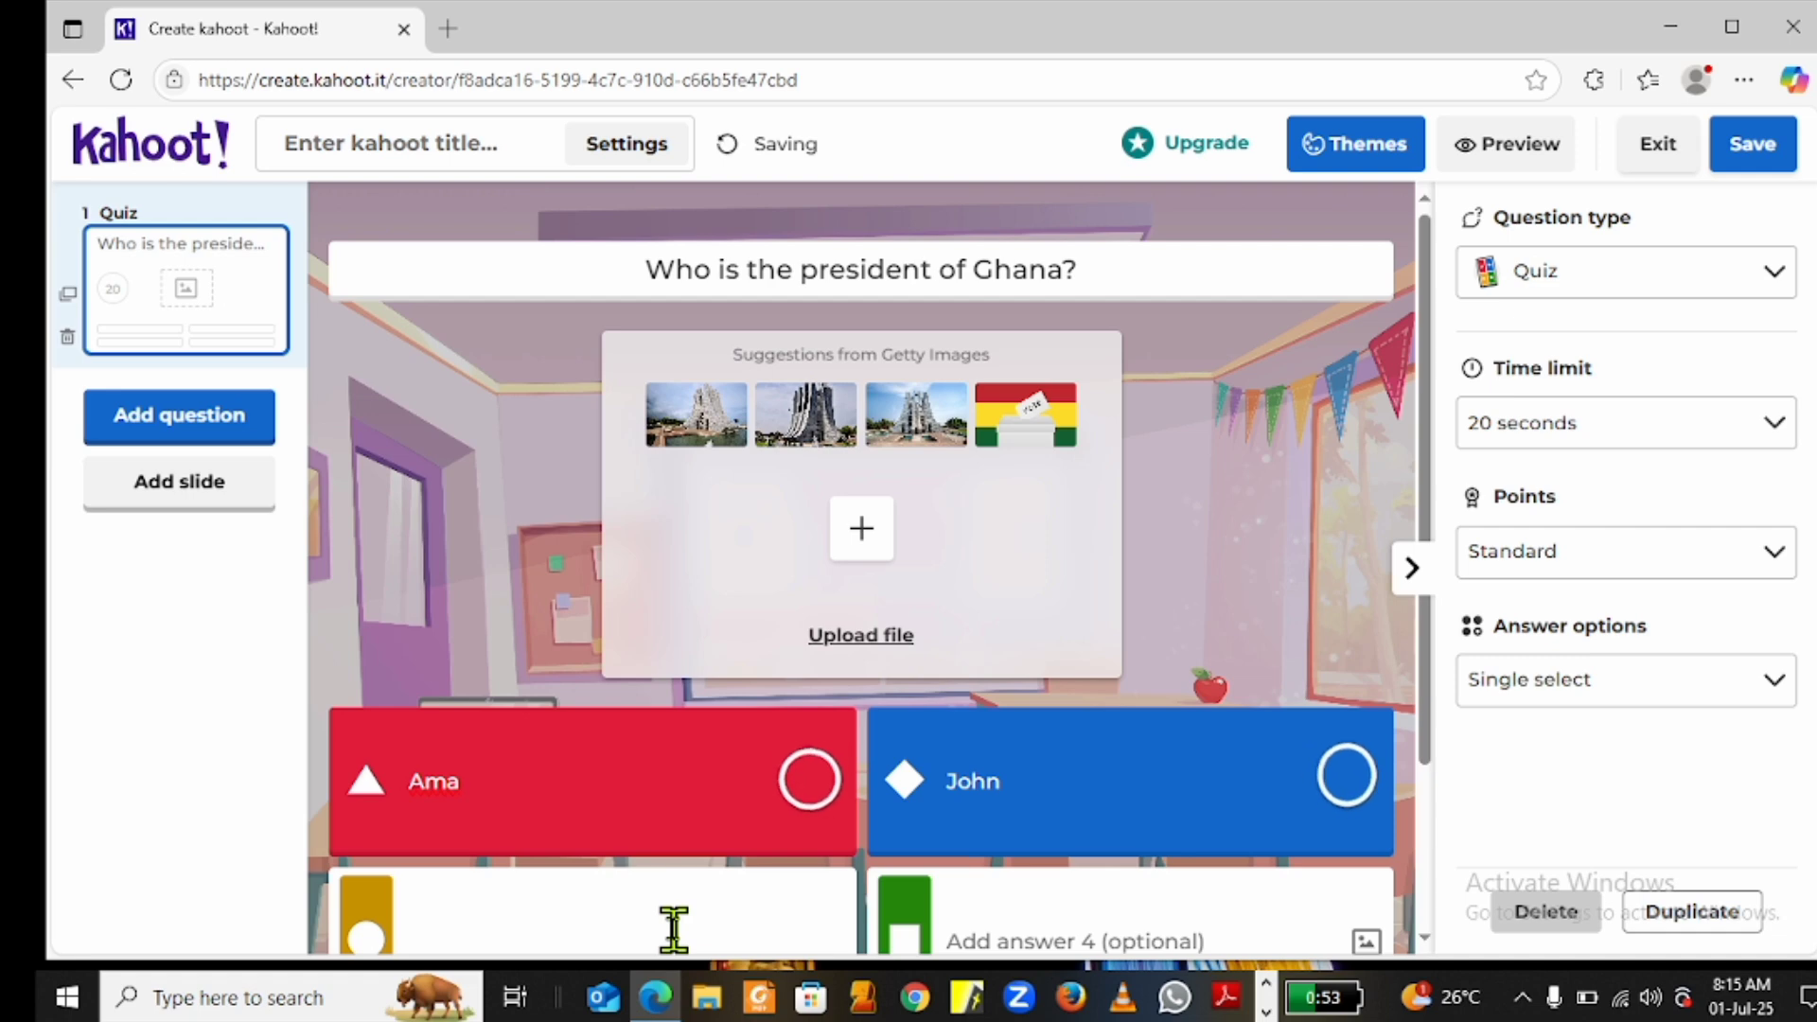
text(JO)
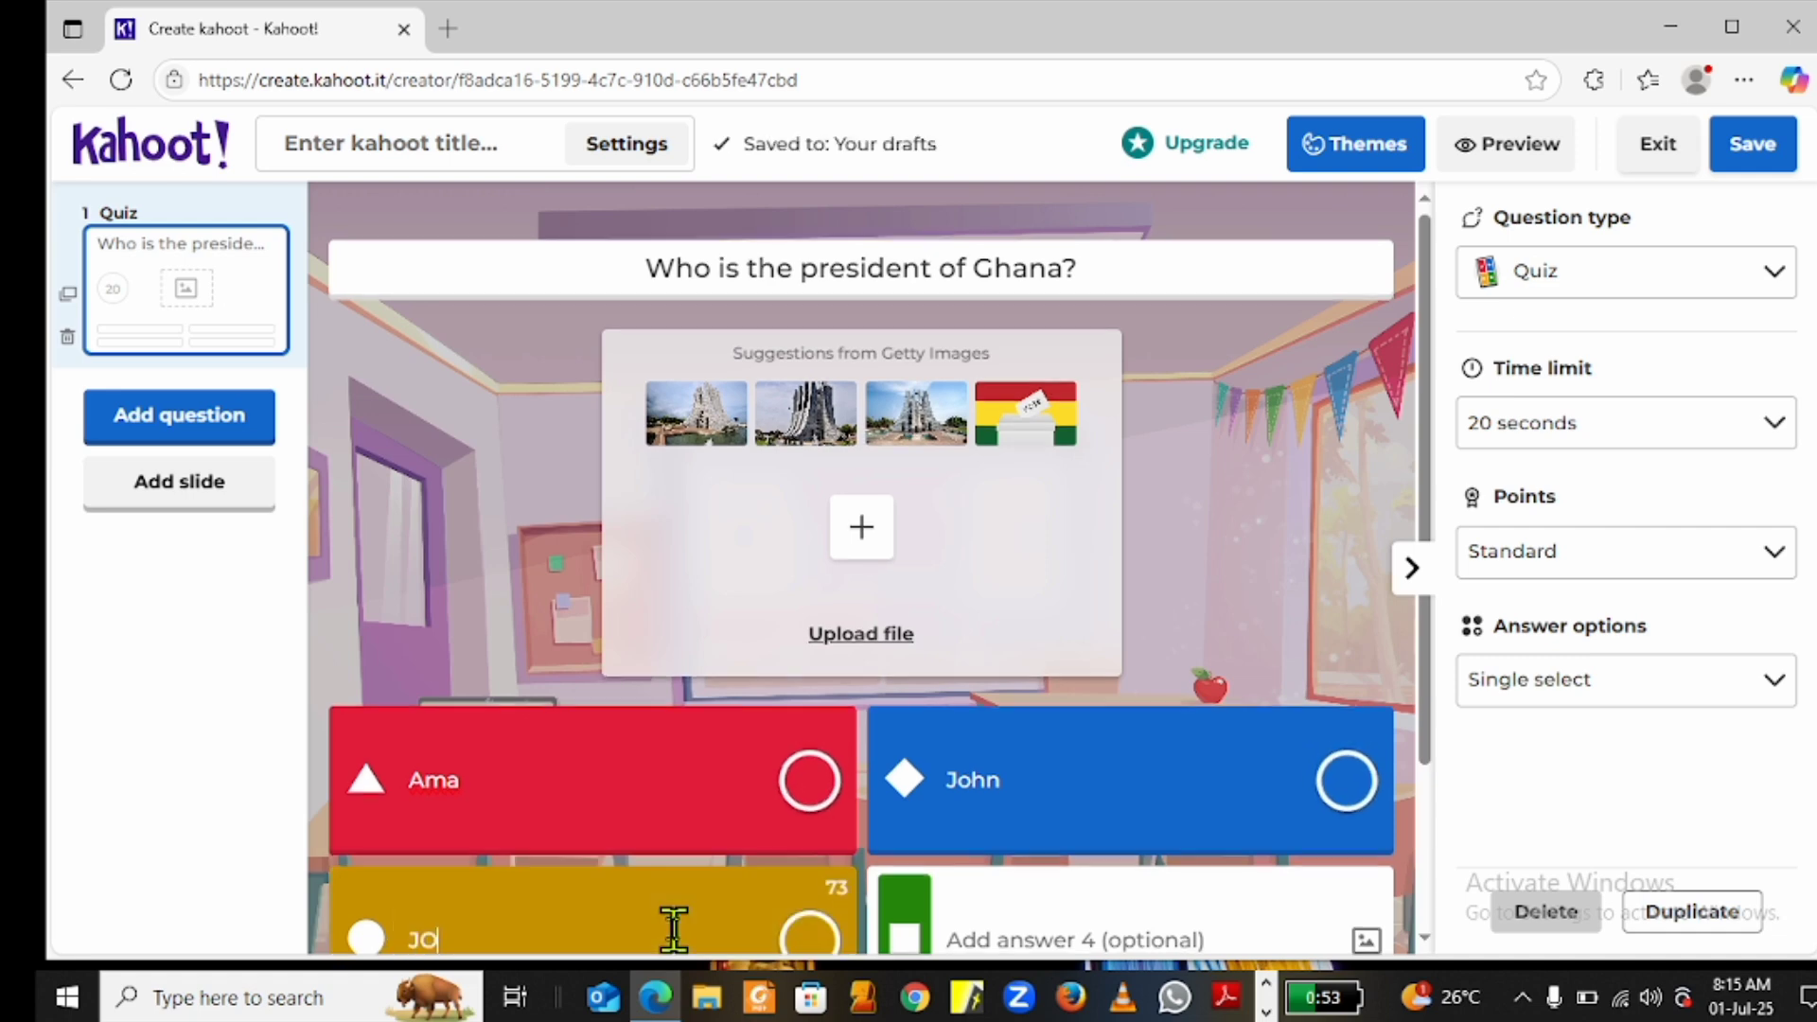
text(hn )
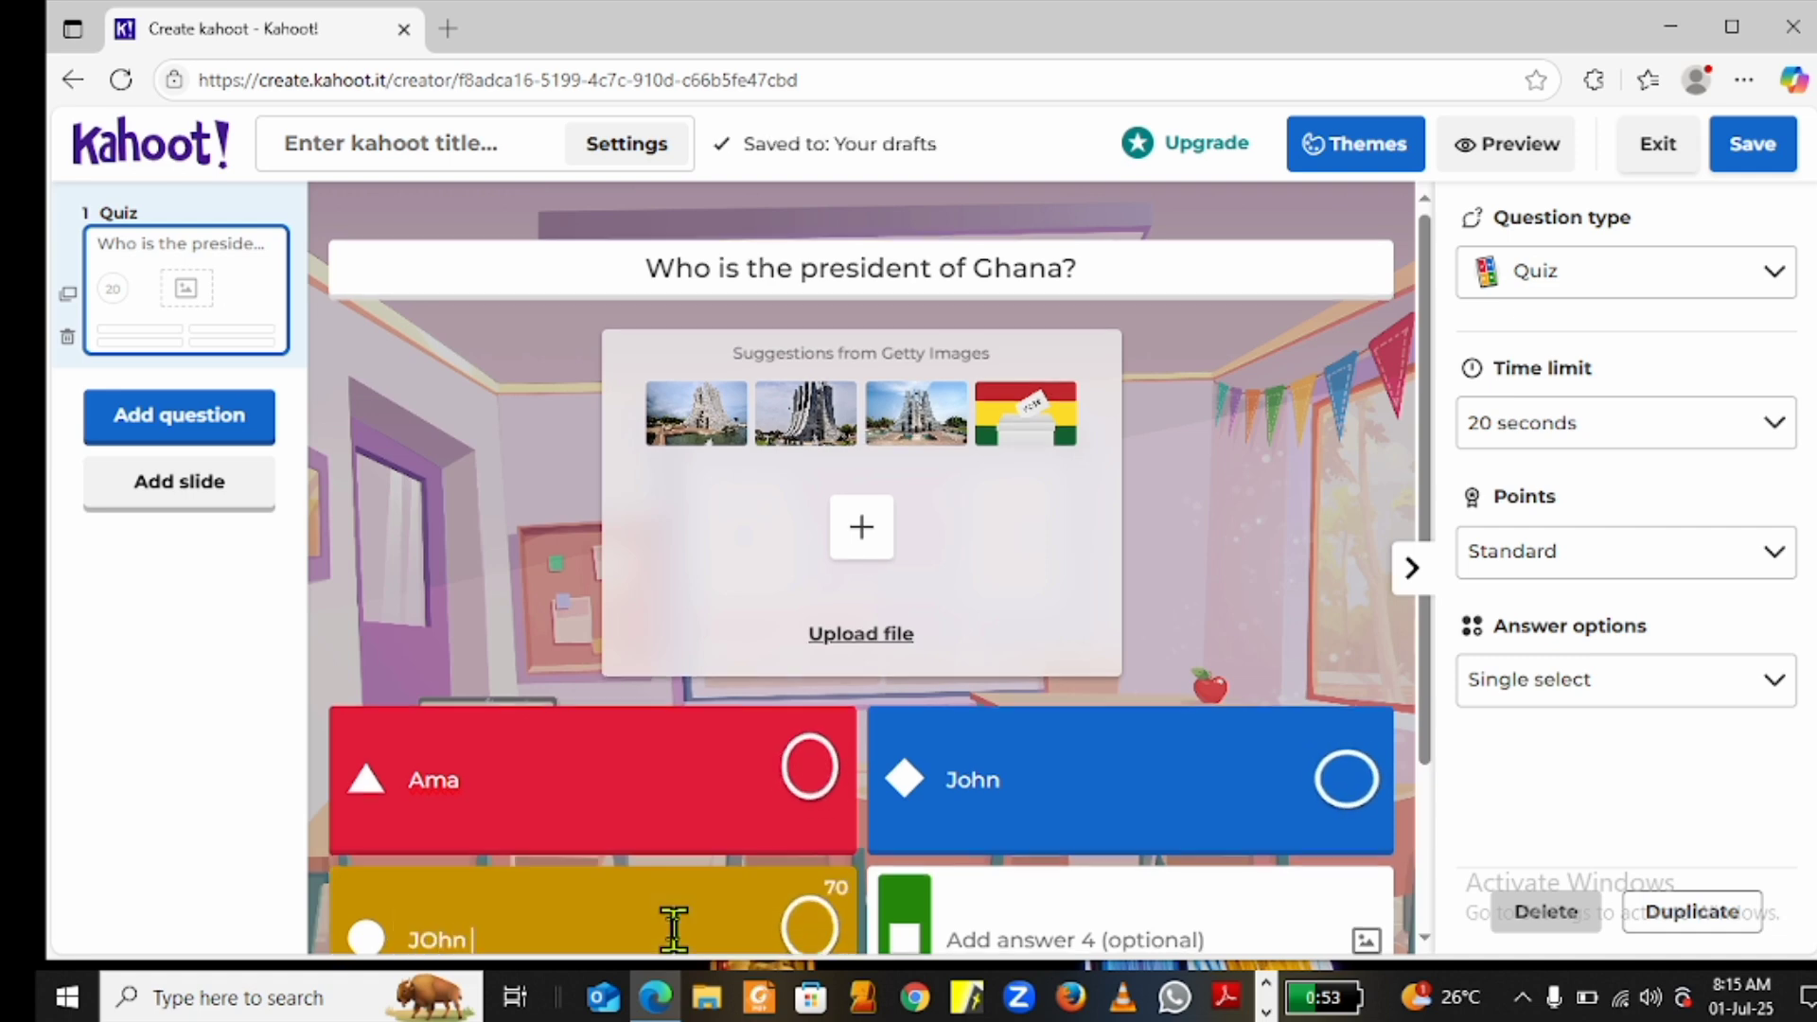
text(Ma)
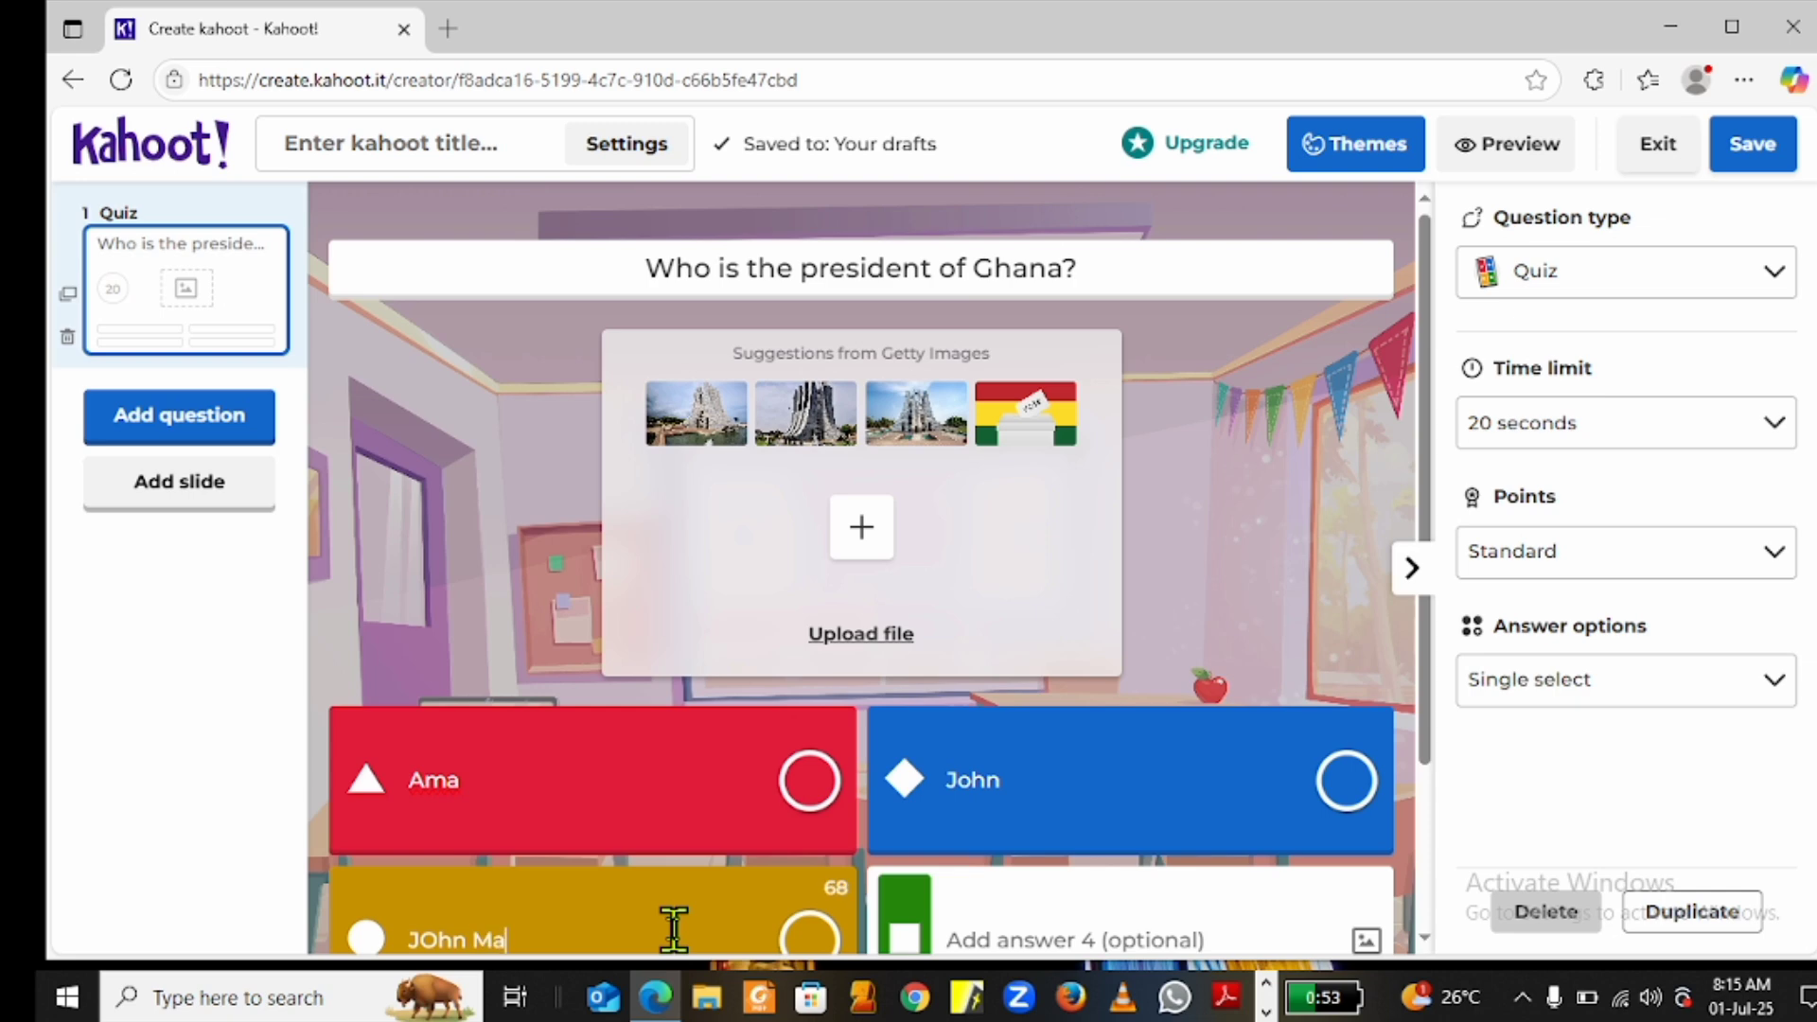
text(hama)
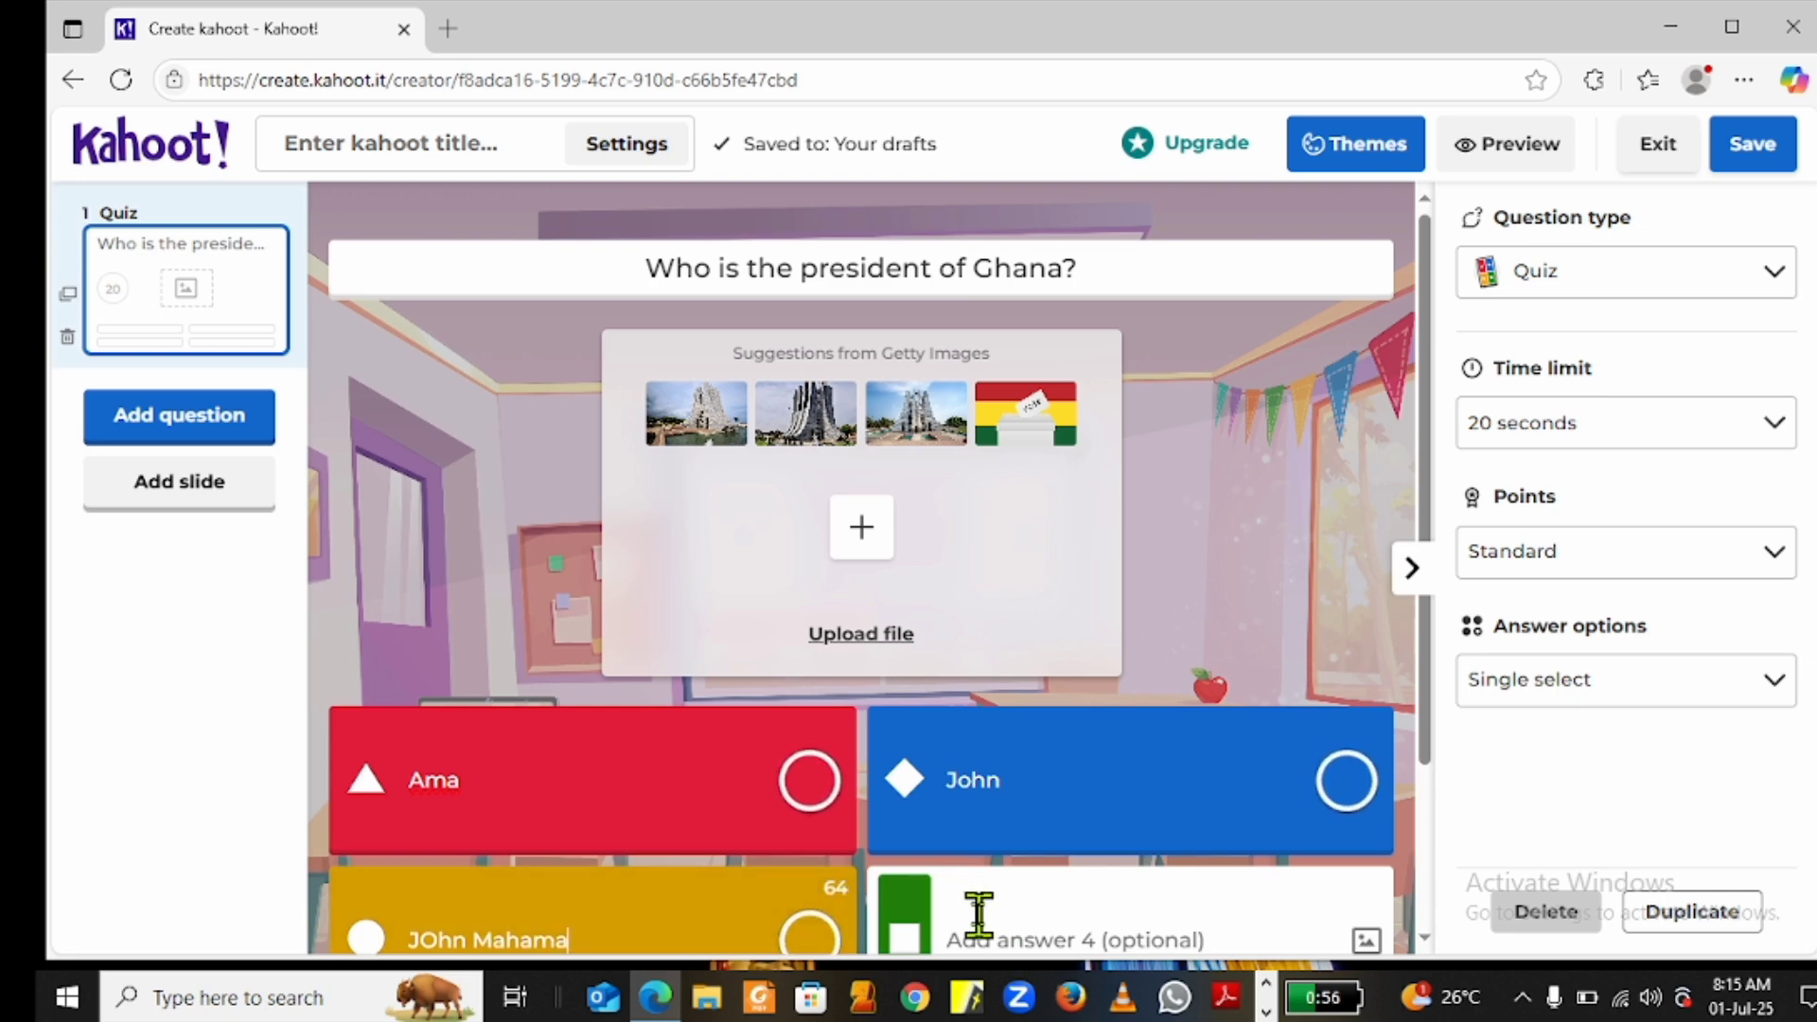
Enter "Nana Addo" as the fourth answer and mark the third answer, "JOhn Mahama", as correct
click(975, 923)
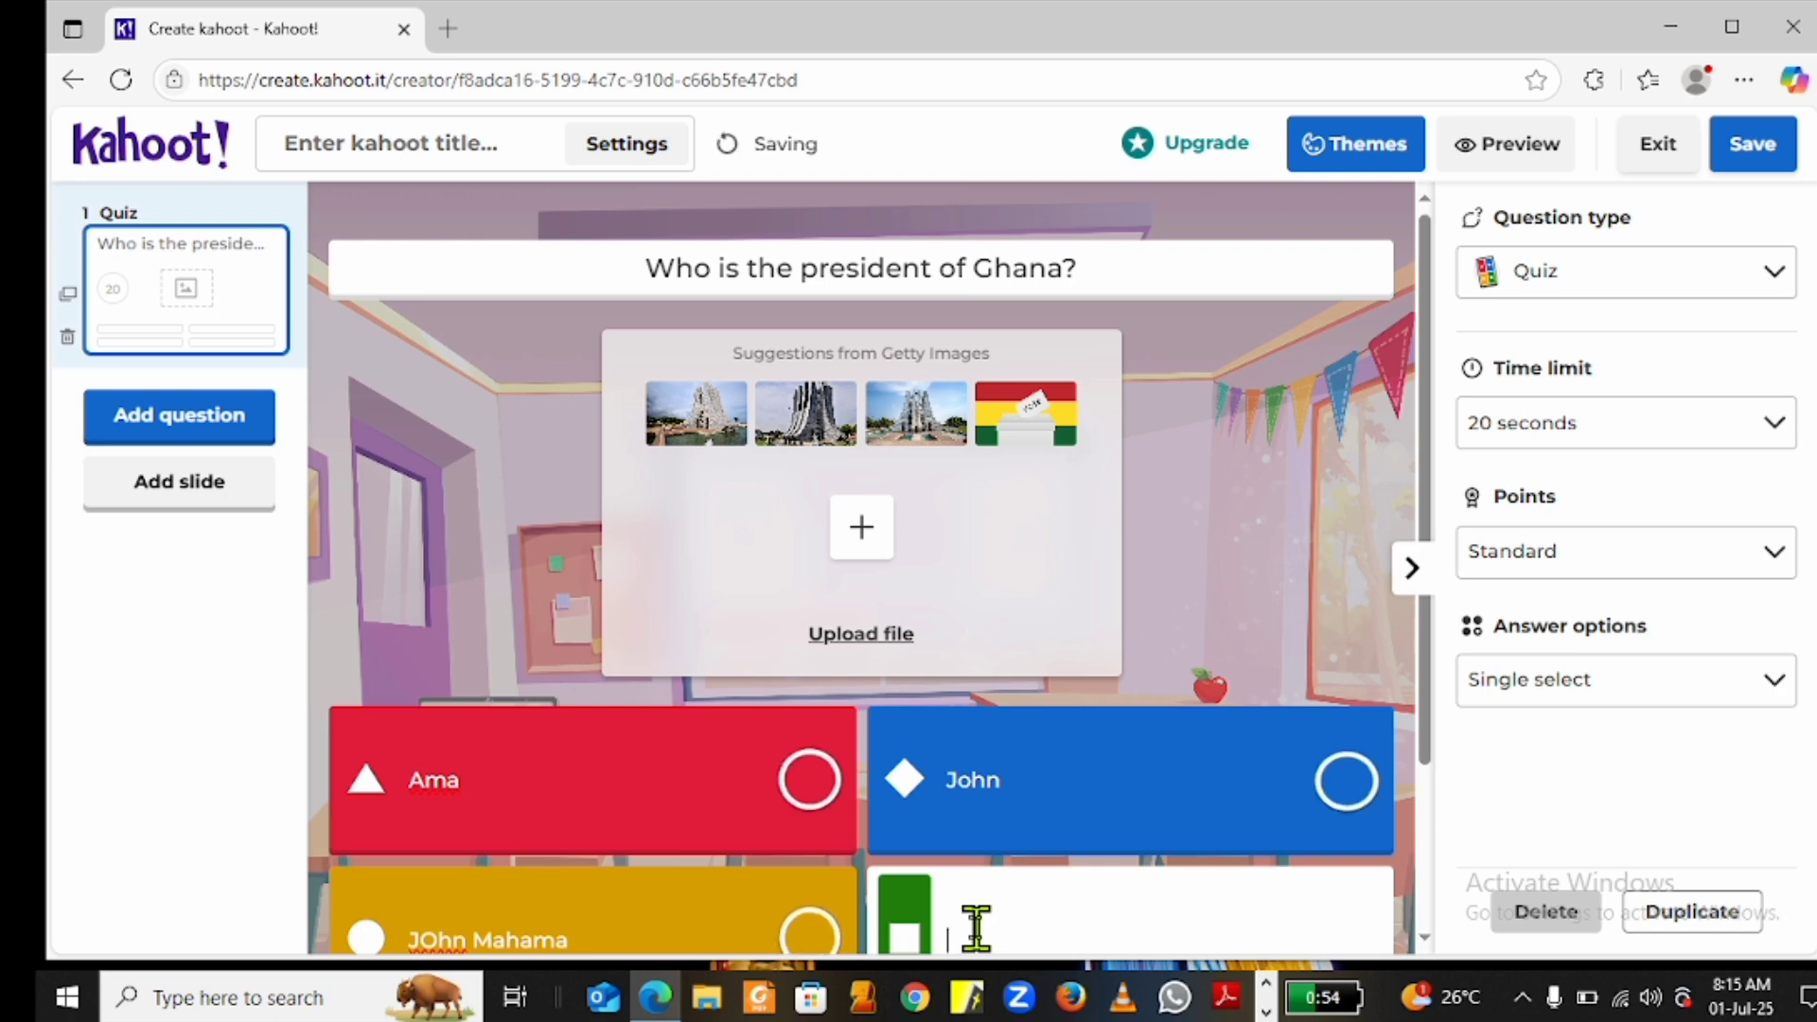
text(Na)
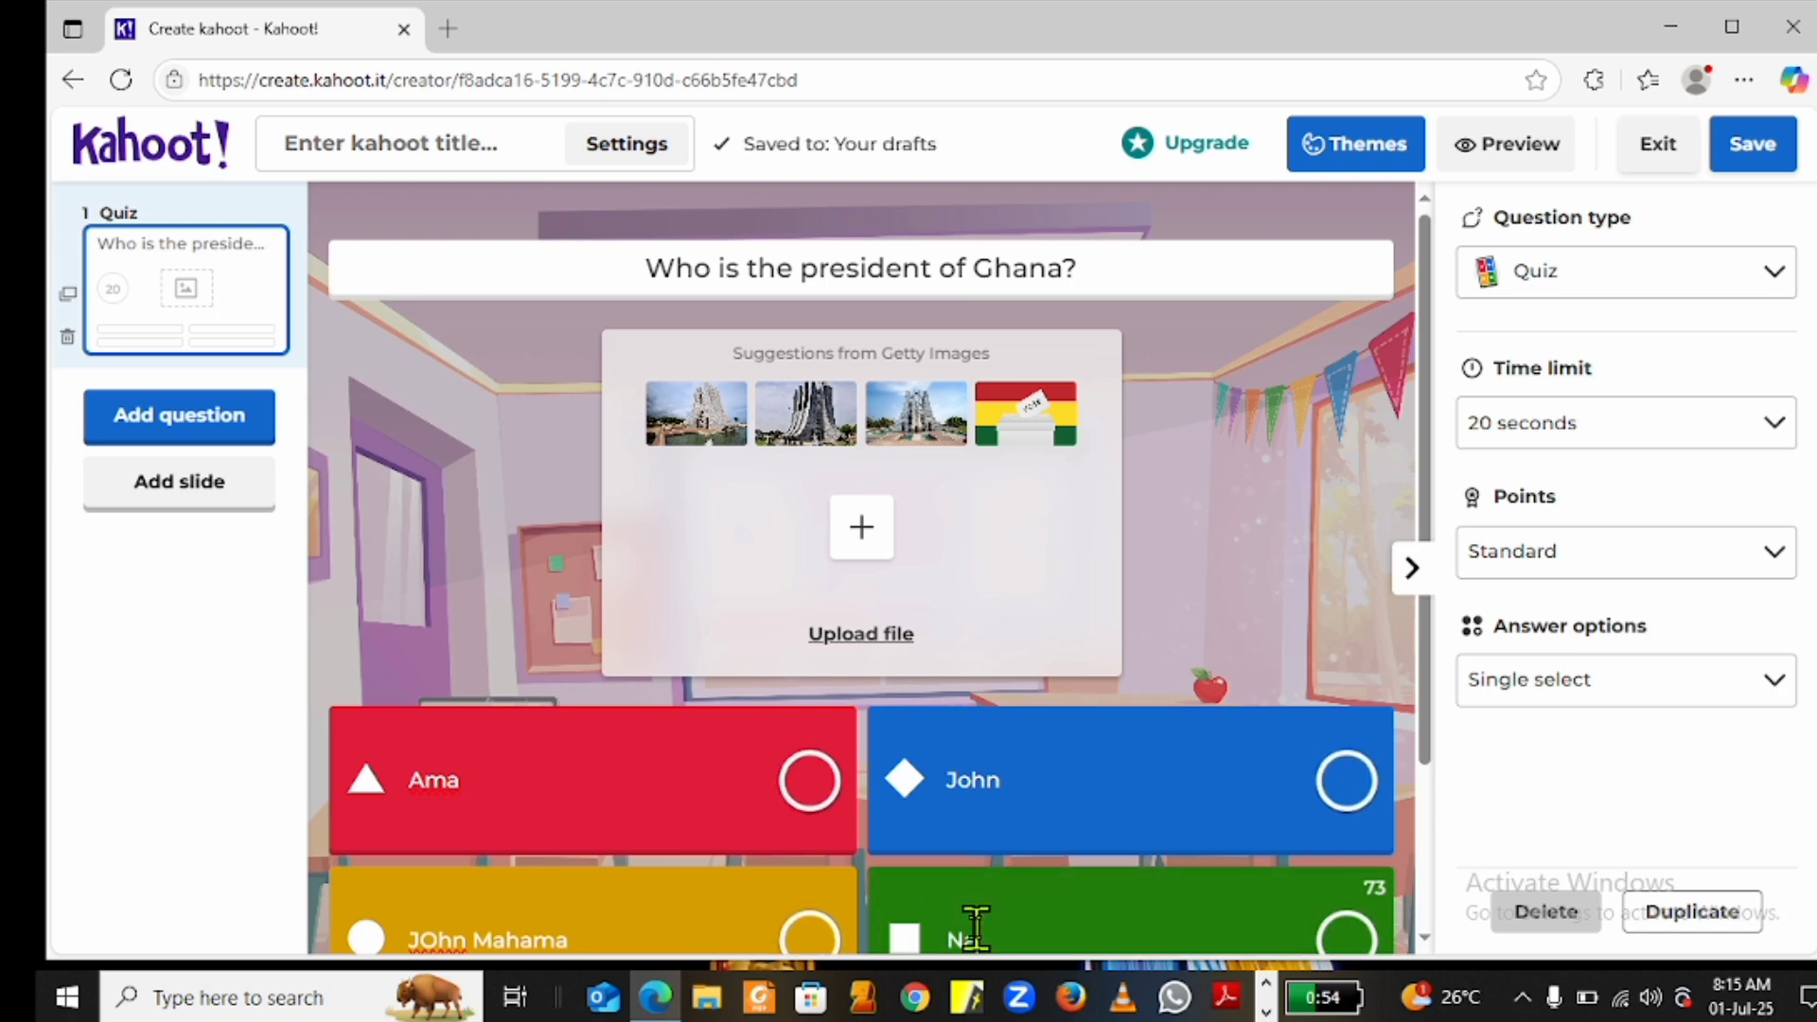
text(na )
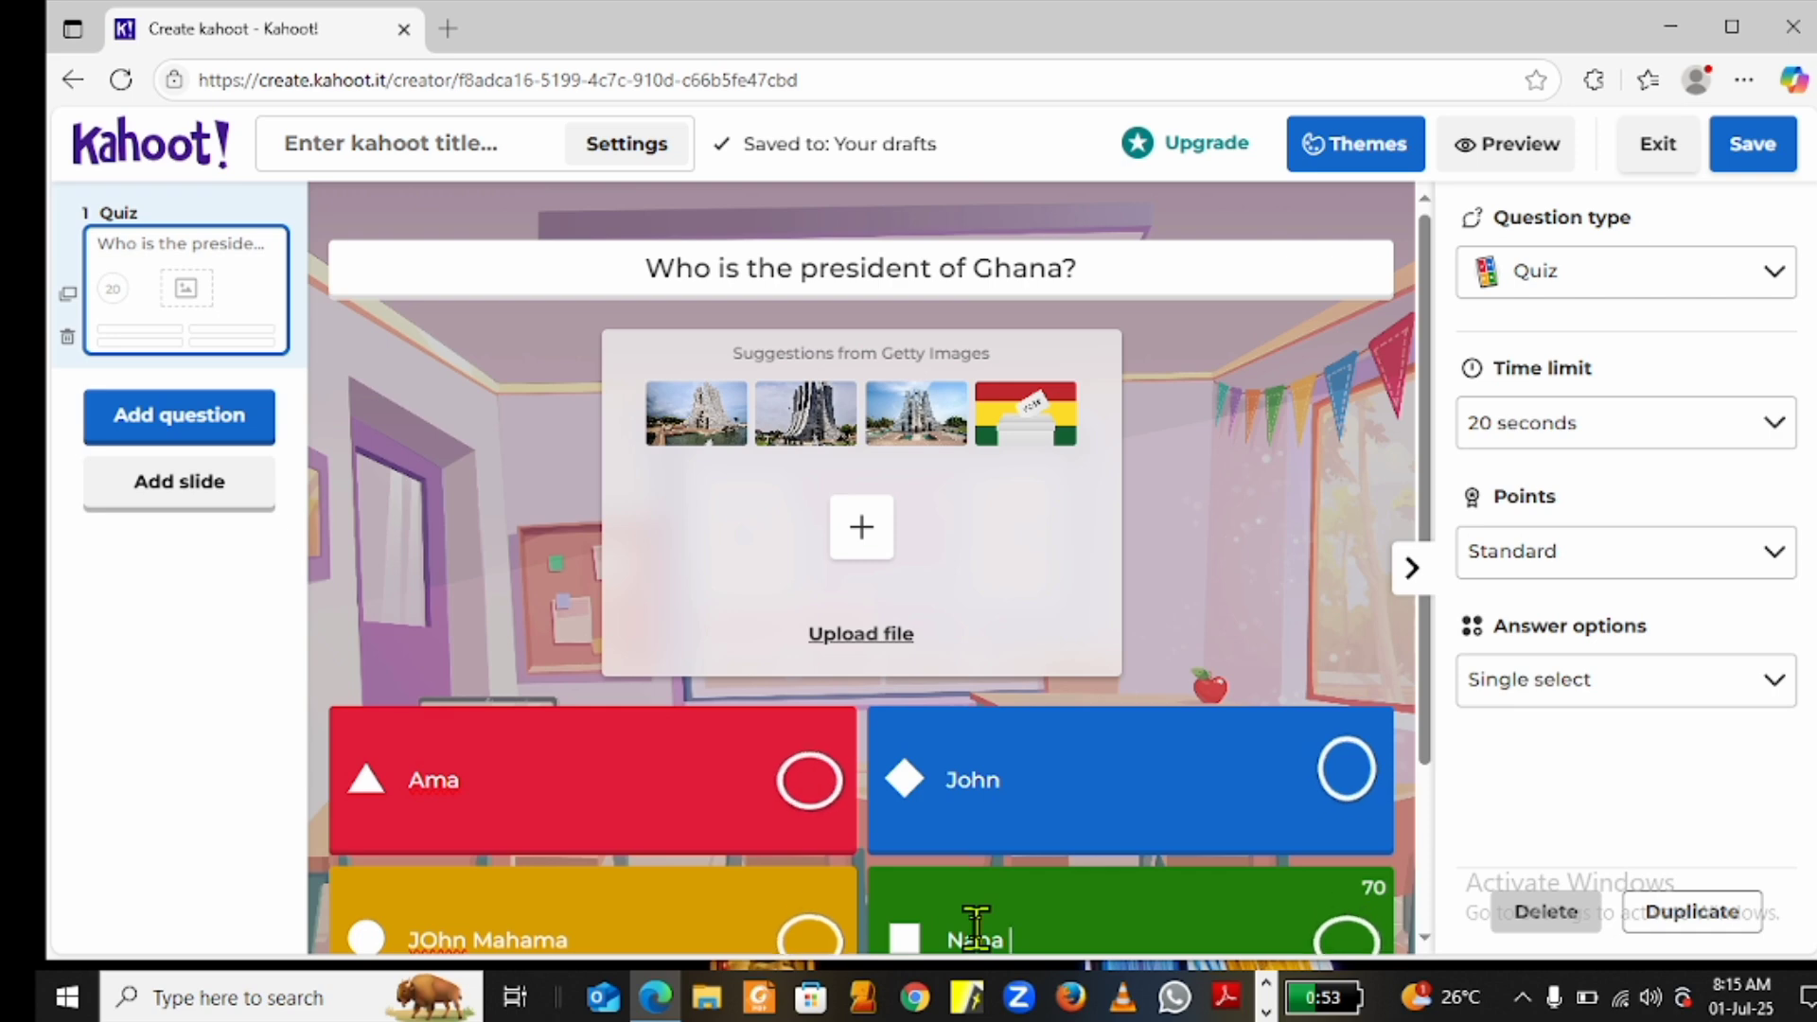
text(Addo)
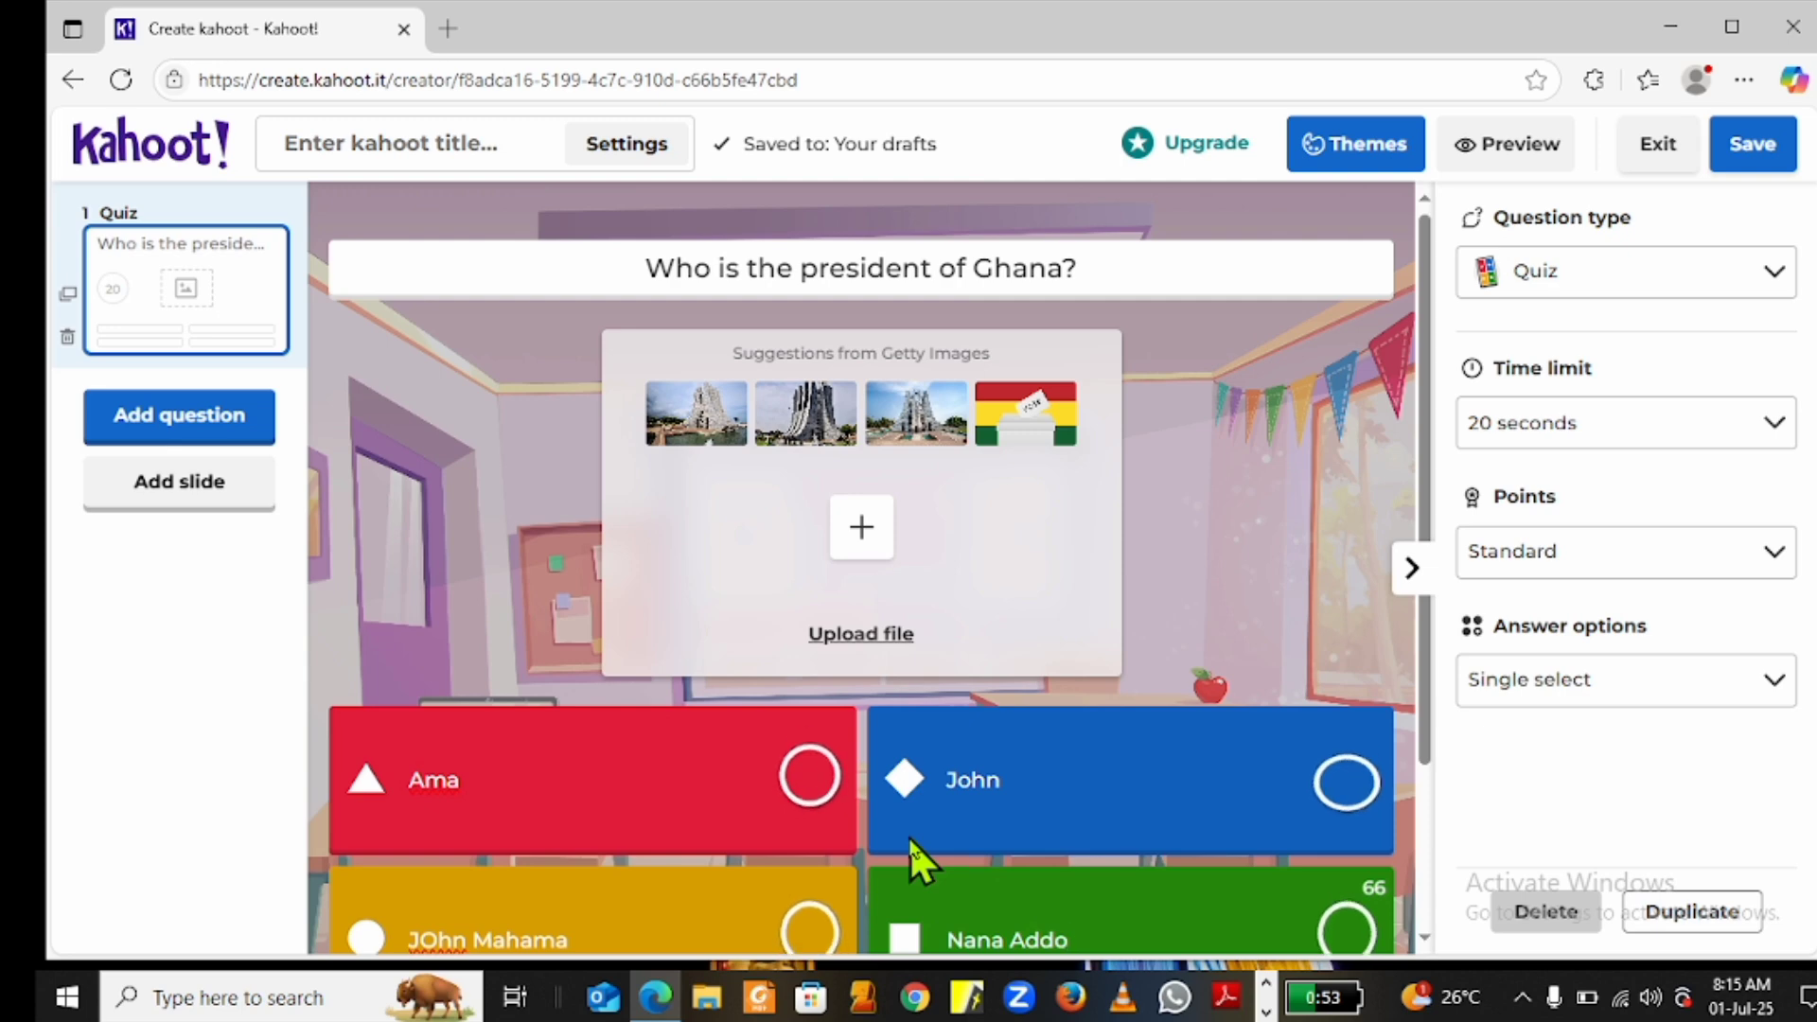
click(818, 938)
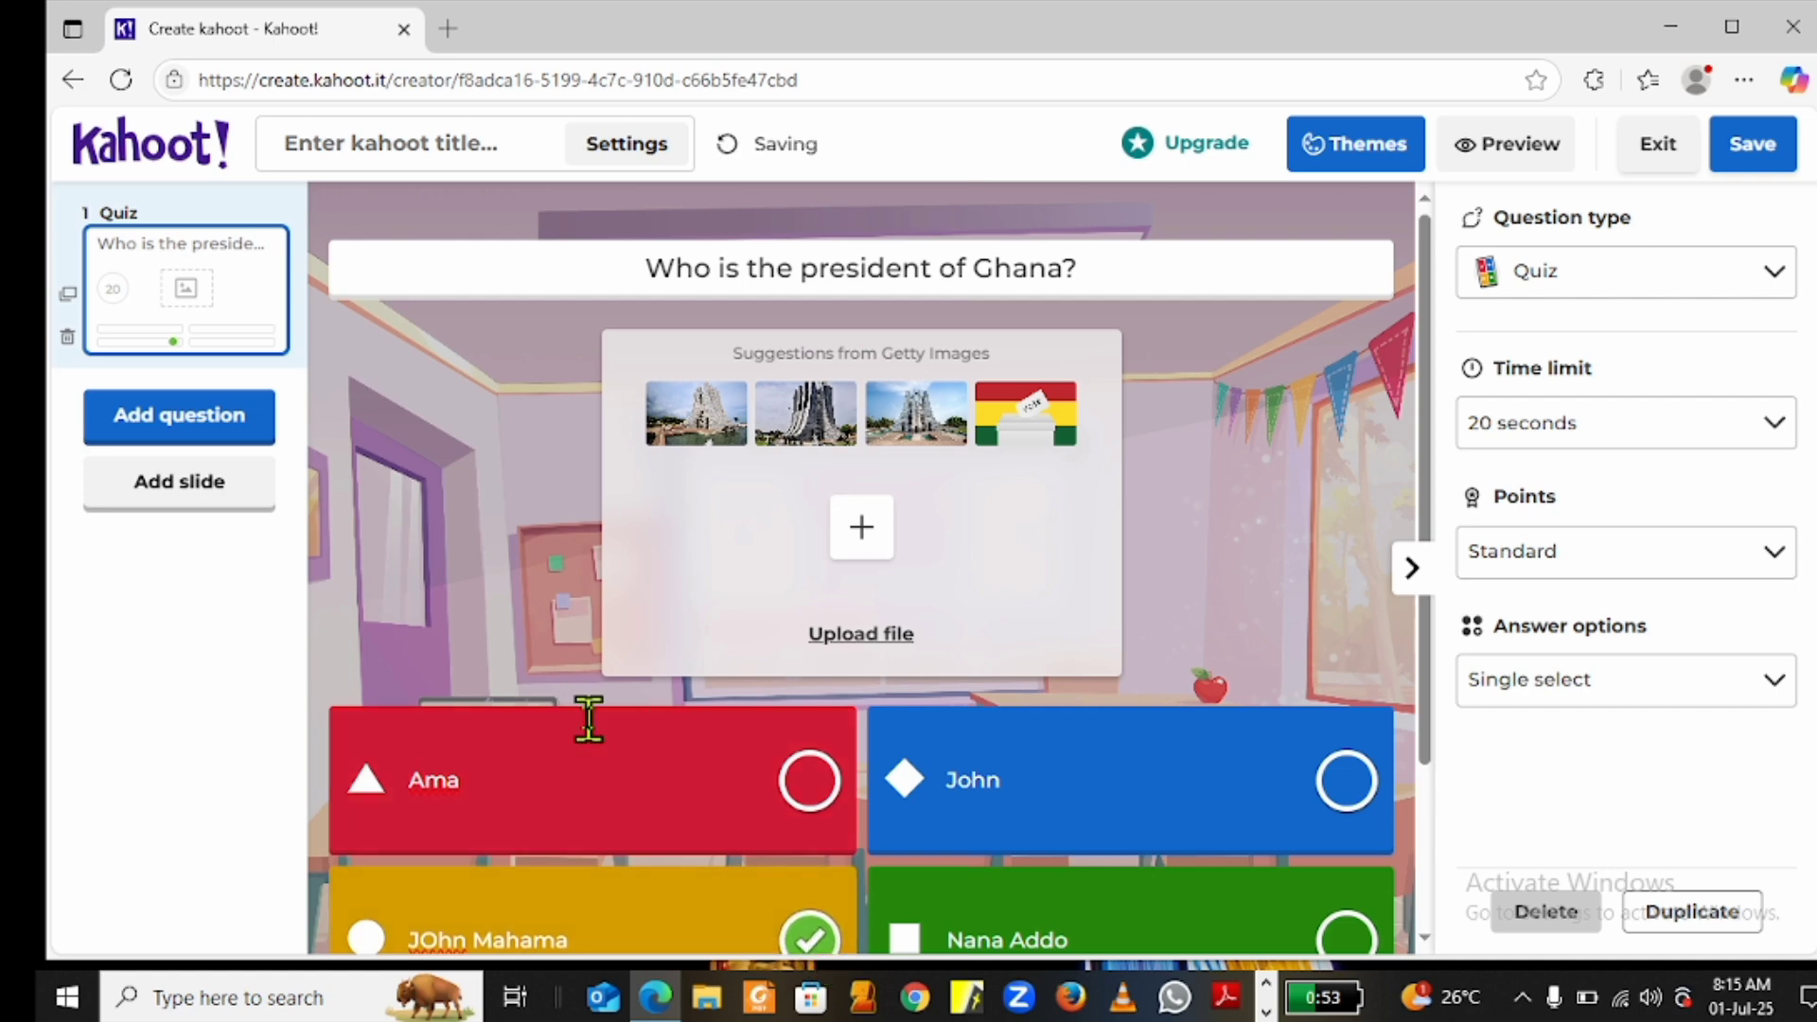
click(177, 487)
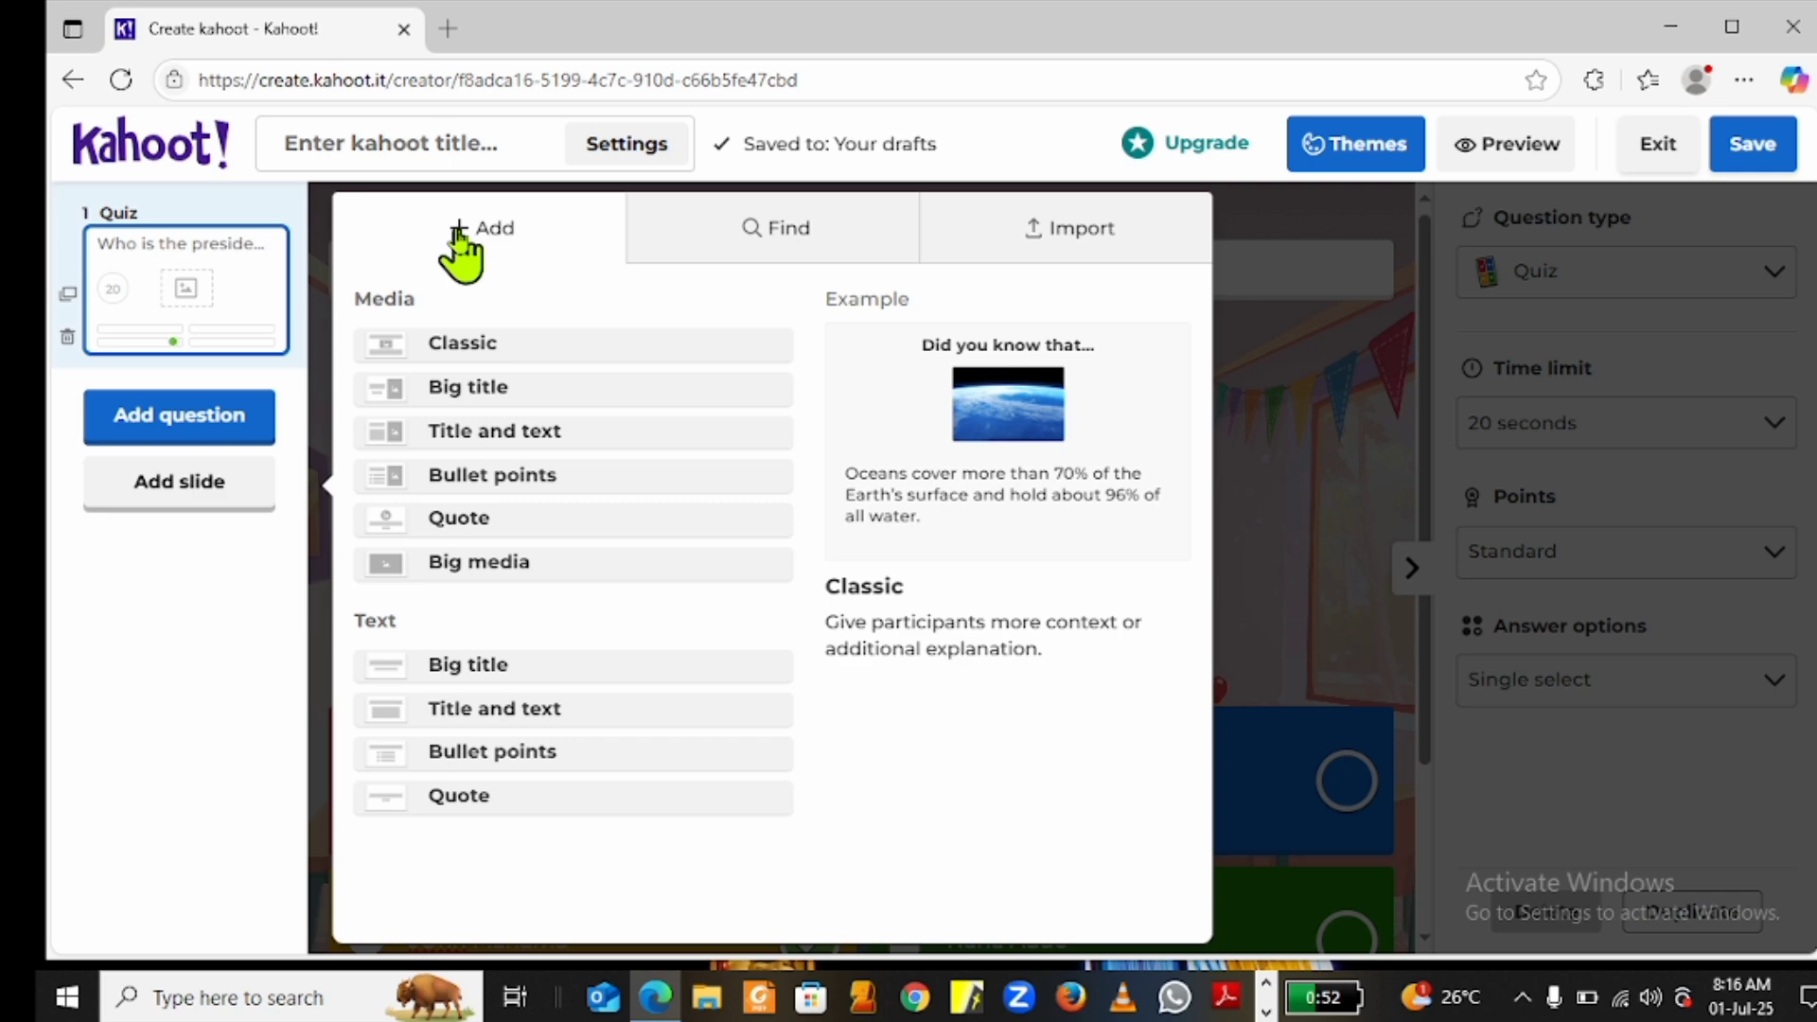
click(184, 490)
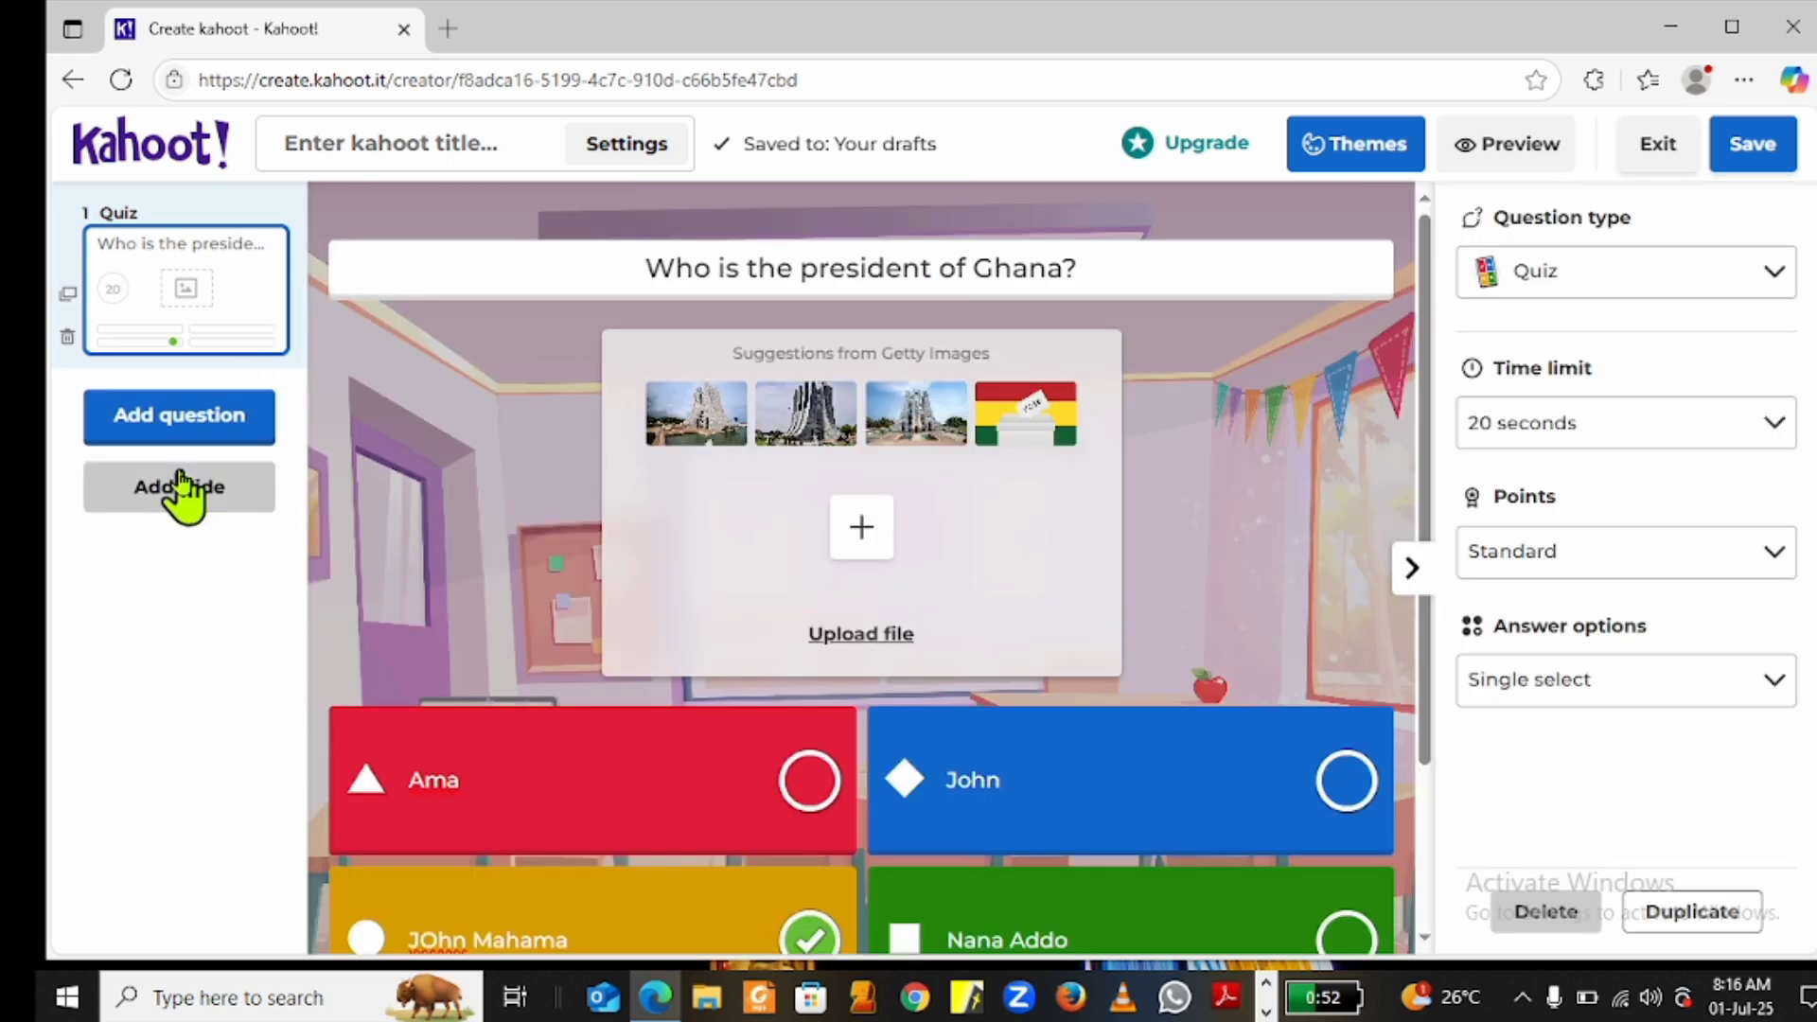
click(183, 488)
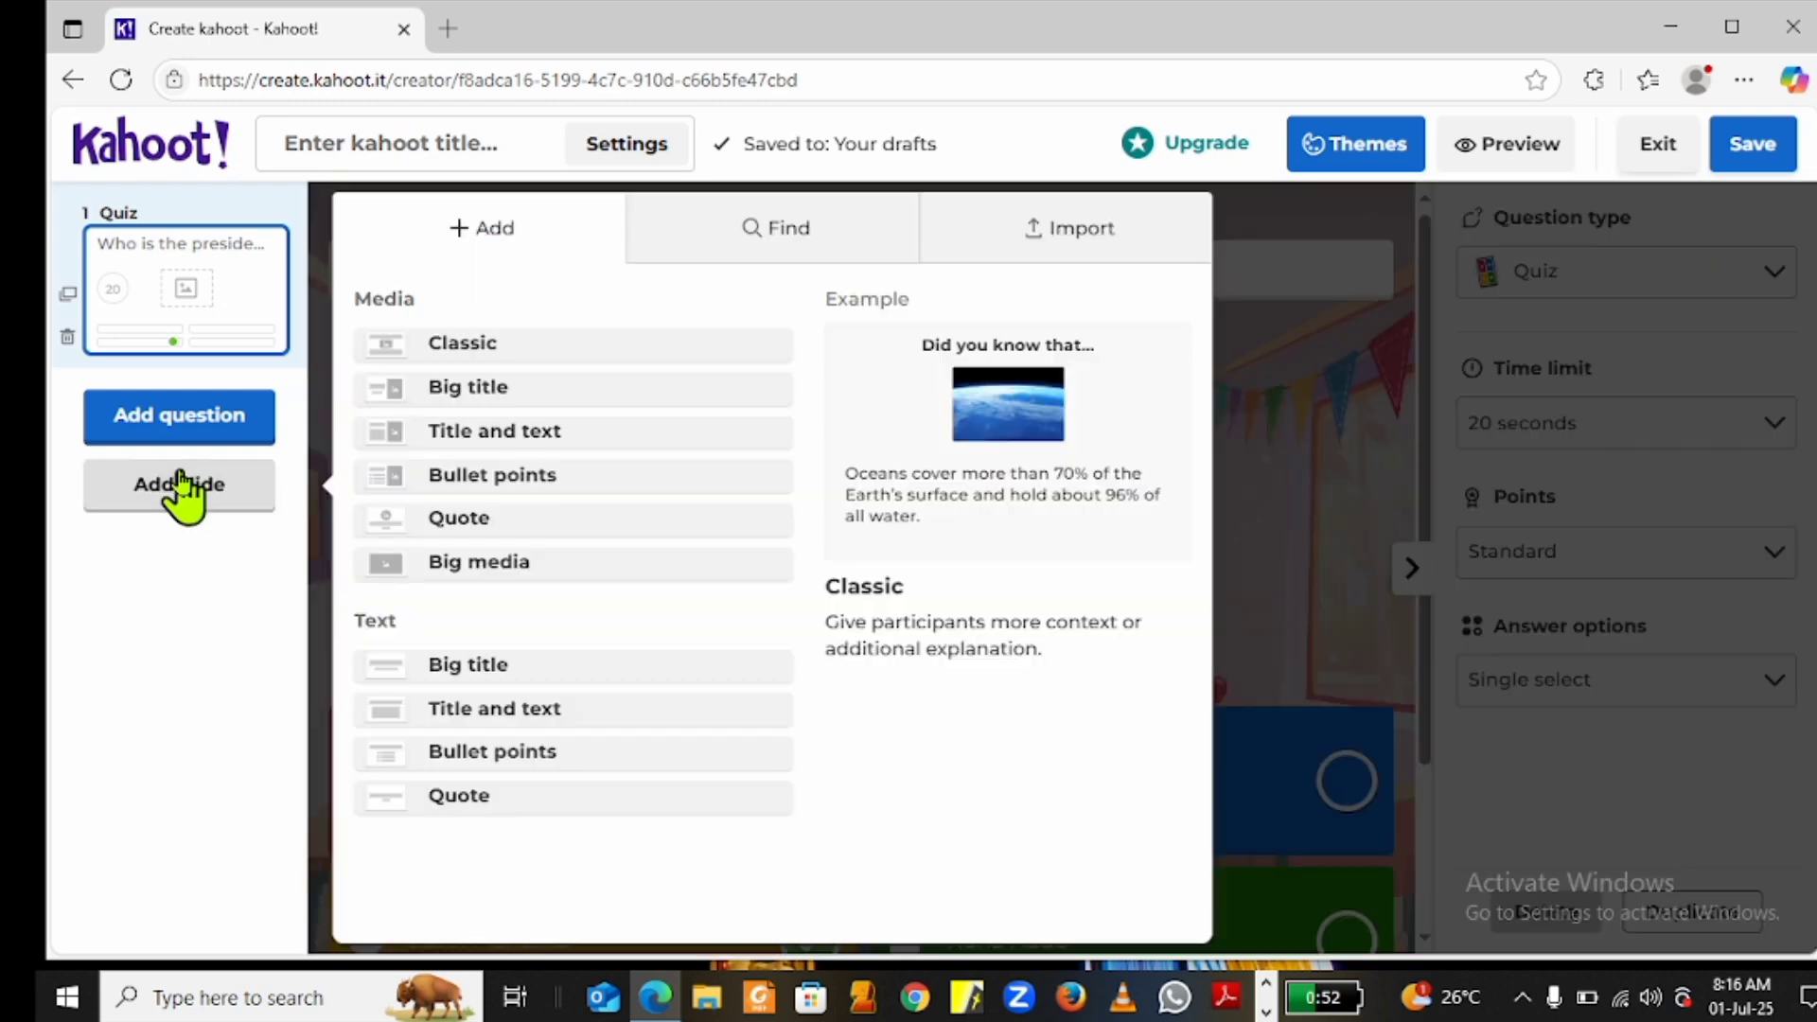
click(1380, 478)
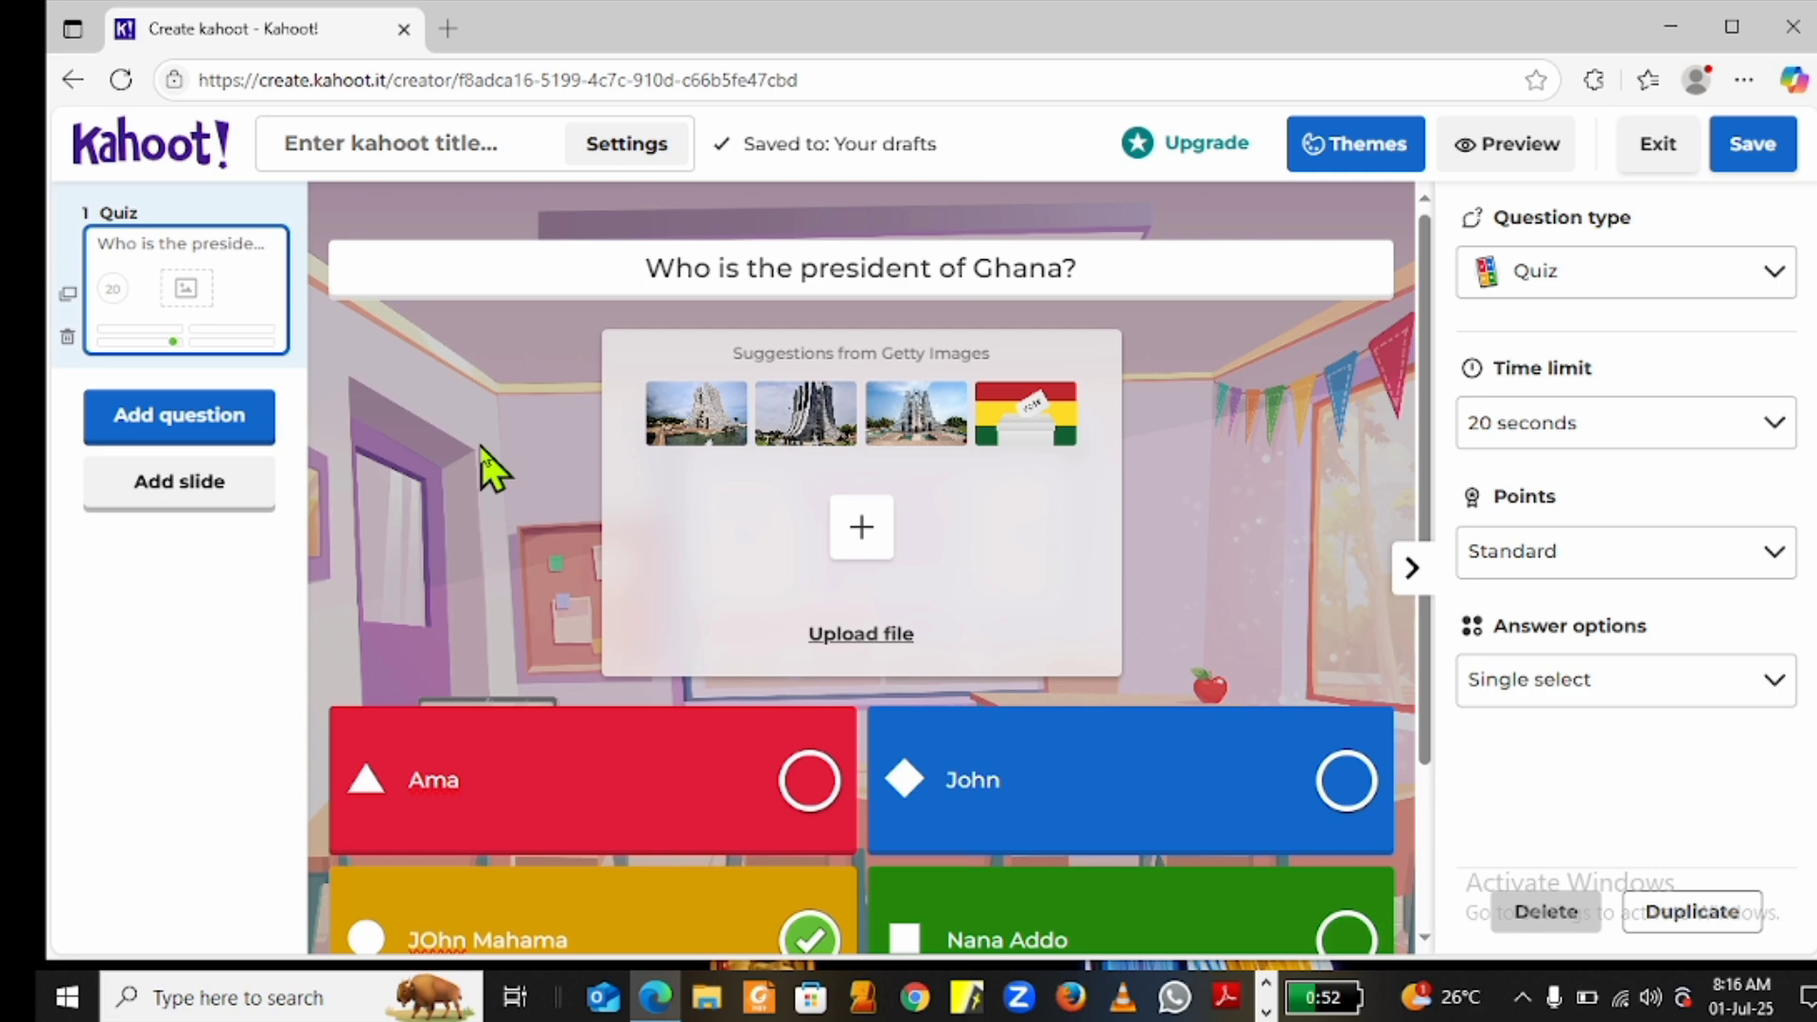
Add a Classic media slide after the quiz question and change its question type to True or false
click(183, 475)
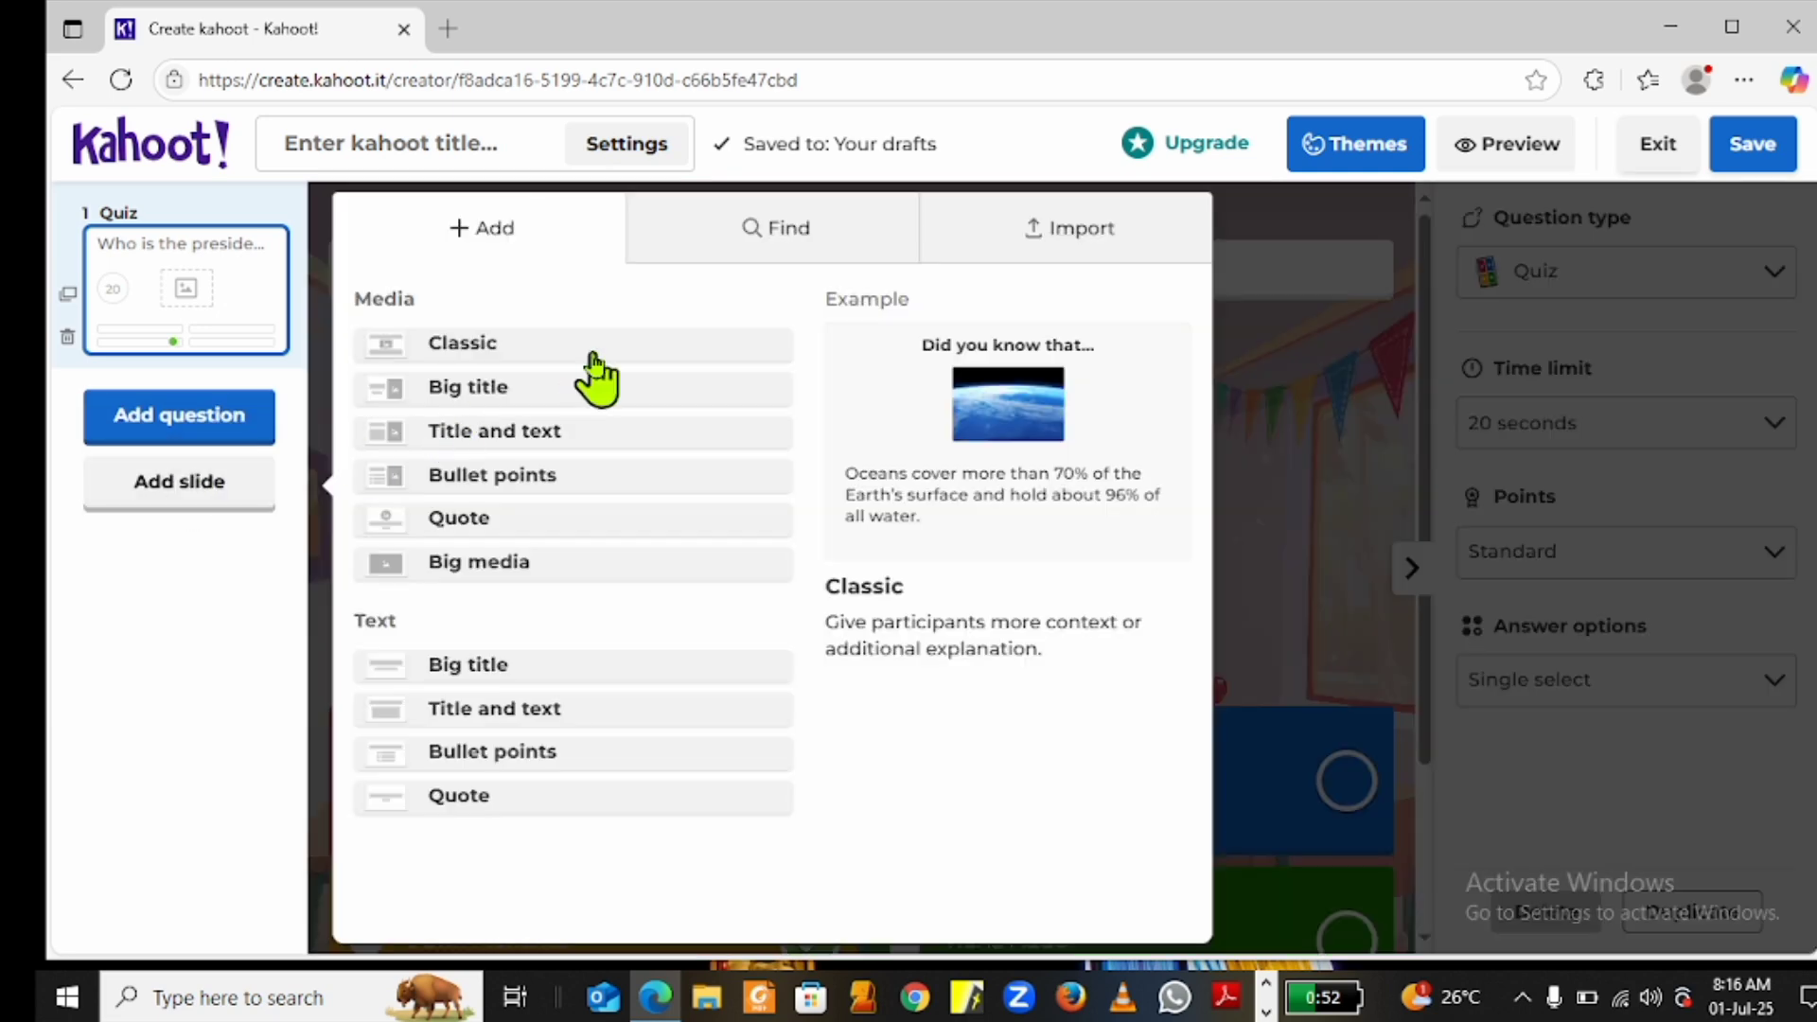
click(591, 377)
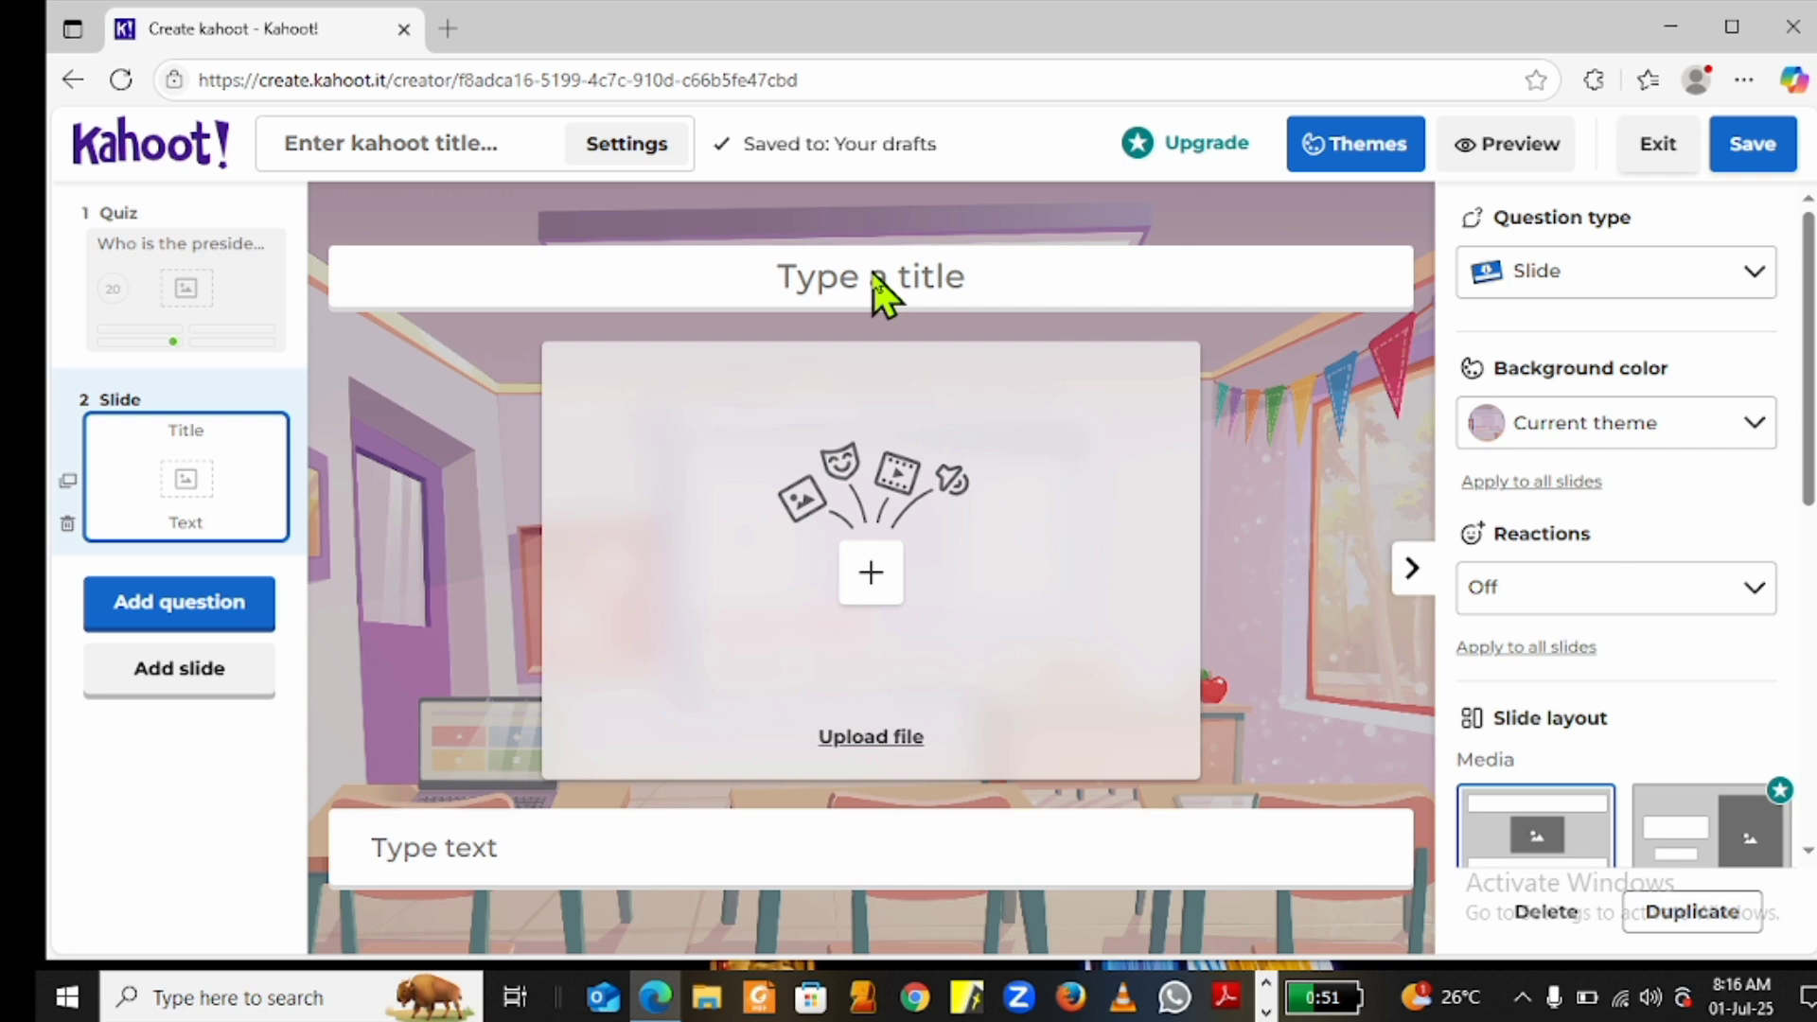
click(1755, 277)
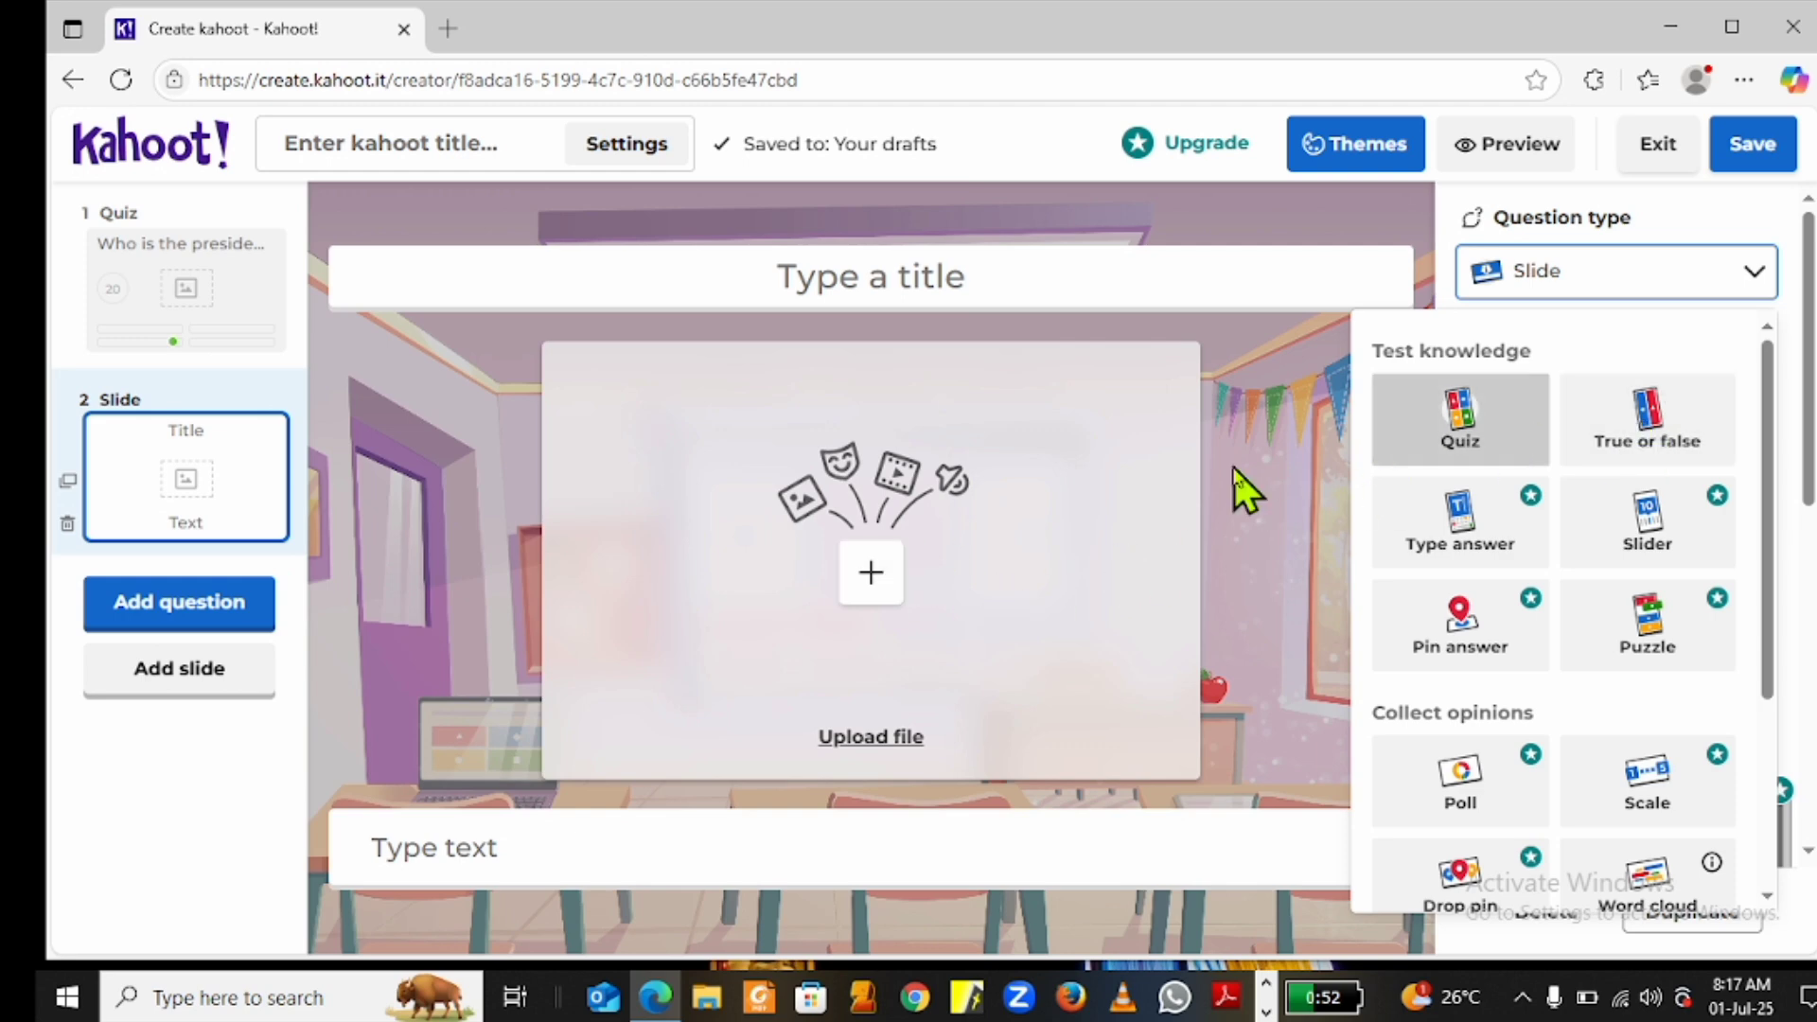
click(1658, 431)
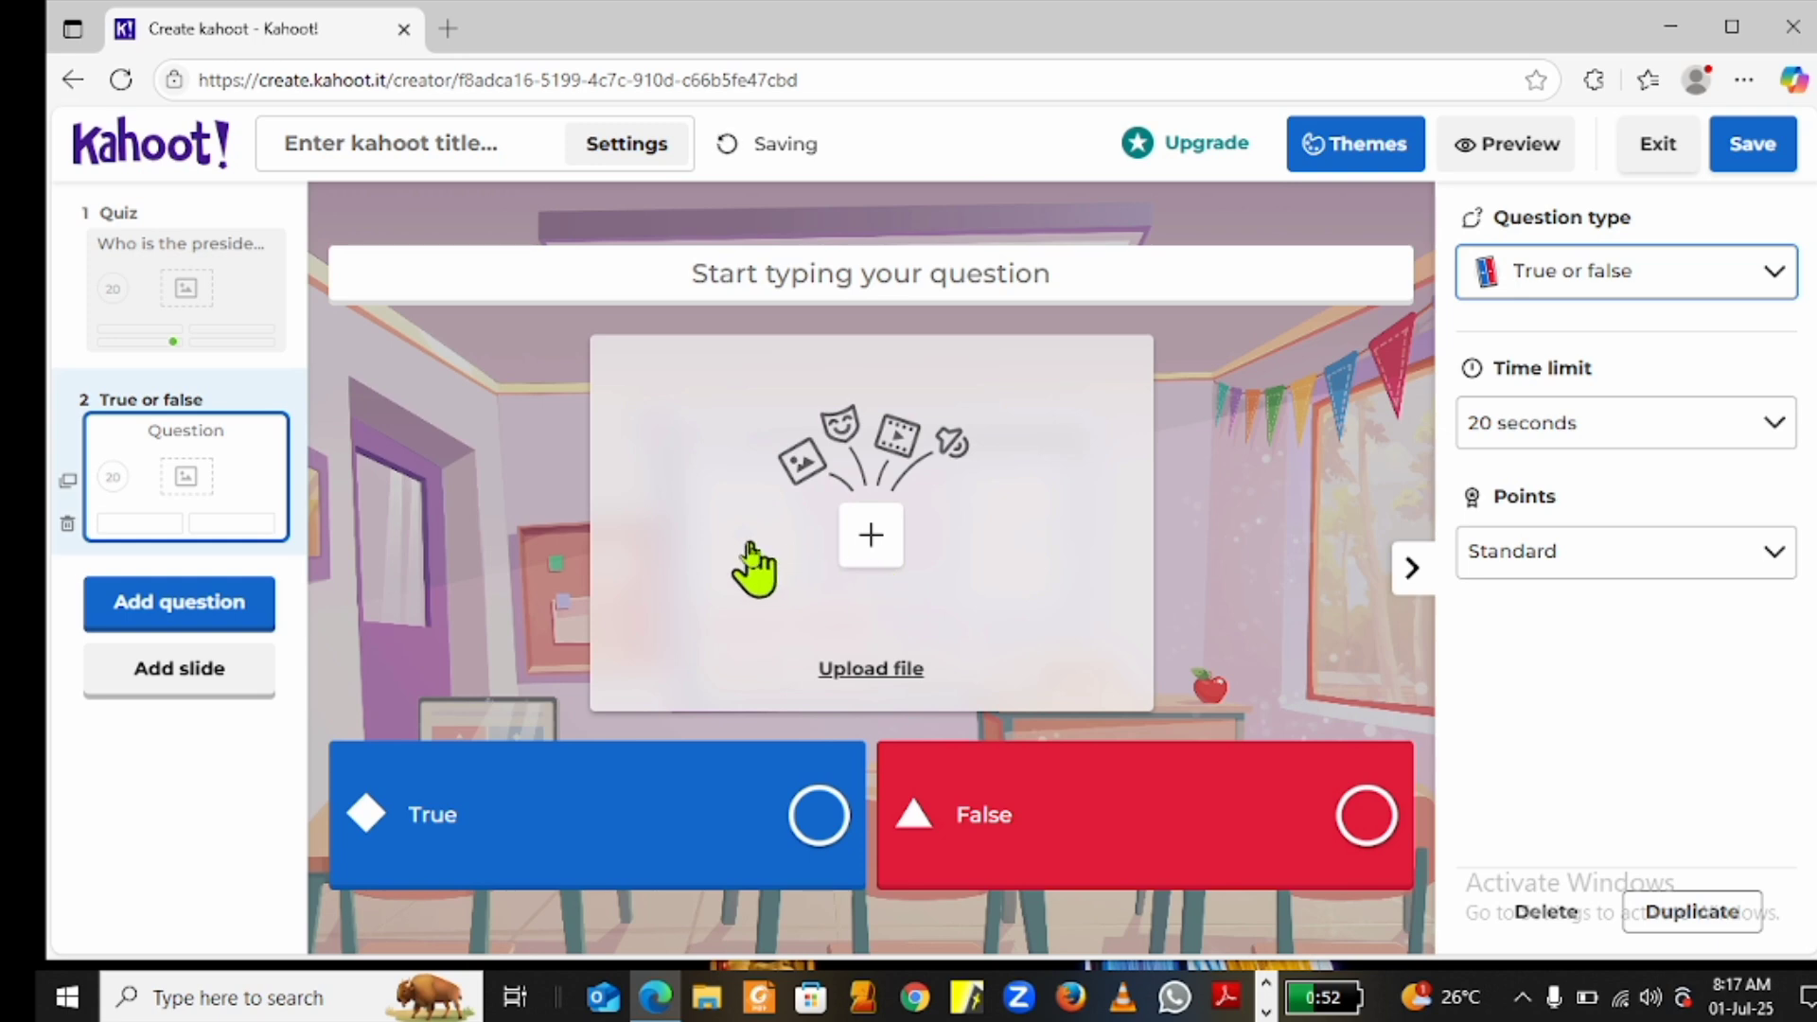
Enter "John Mahama is the president of Ghana." as the true-or-false question and mark True as the correct answer
click(805, 265)
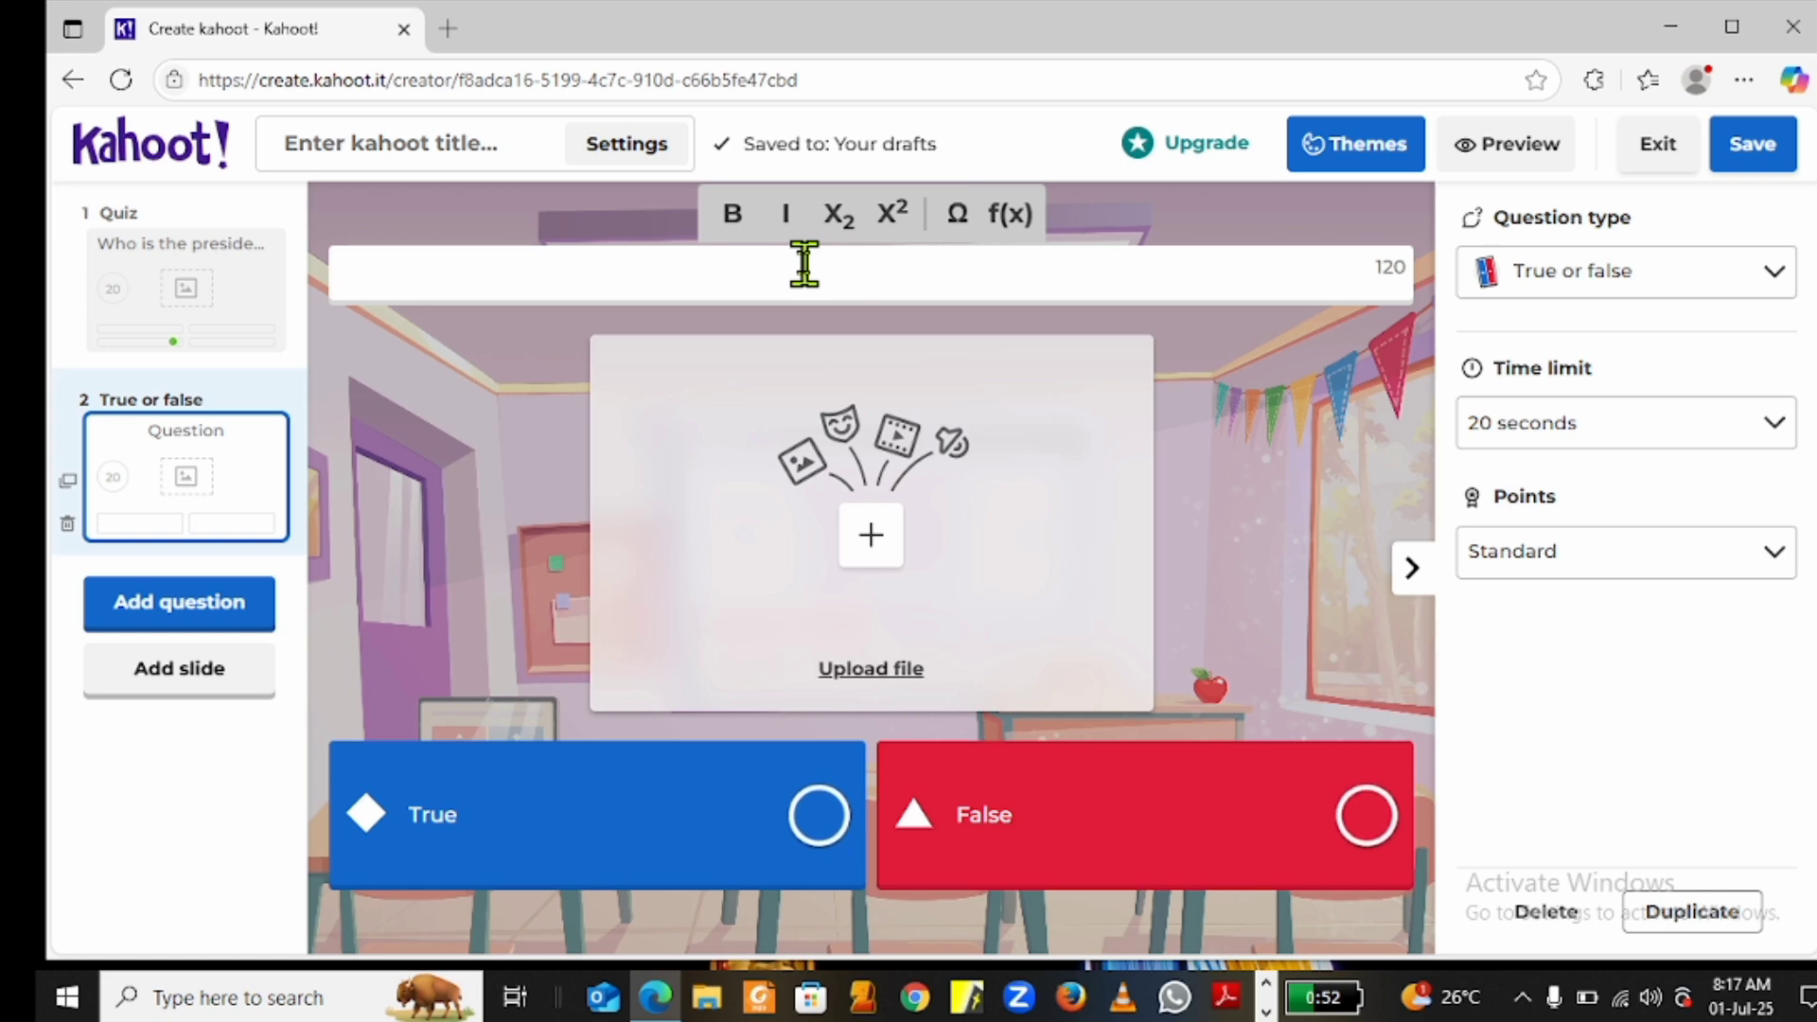
text(J)
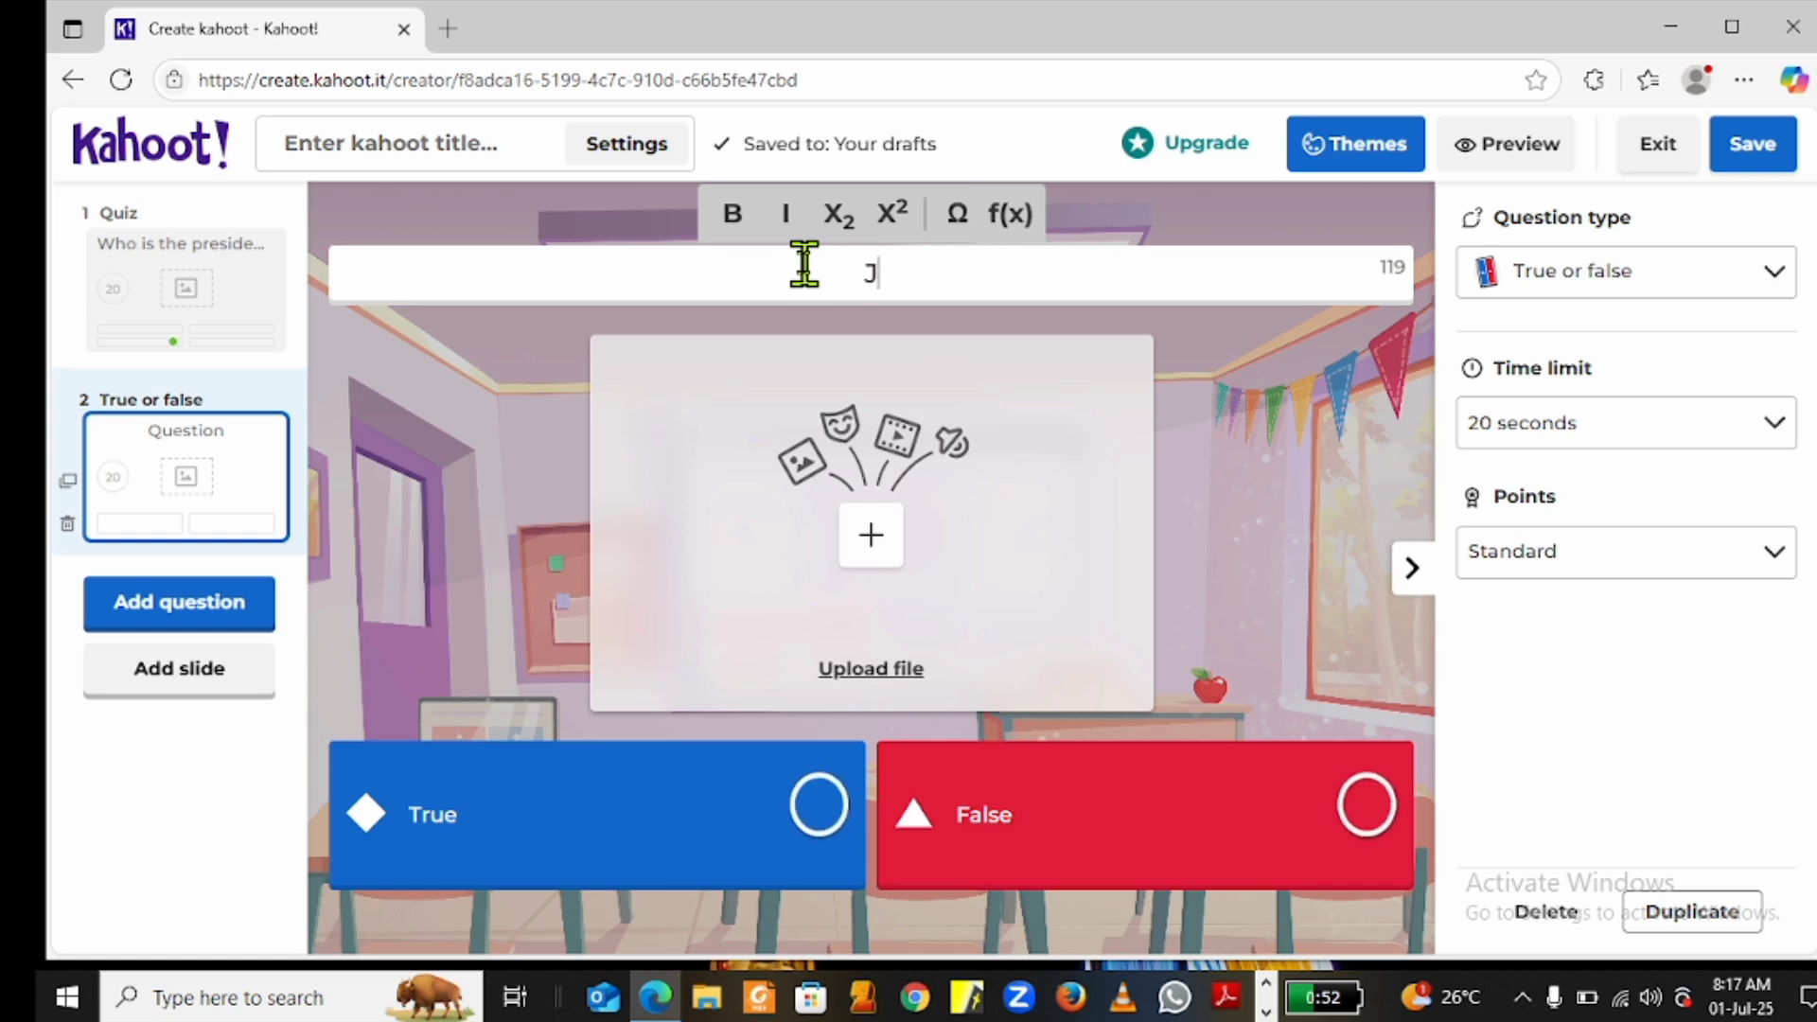
text(ohn )
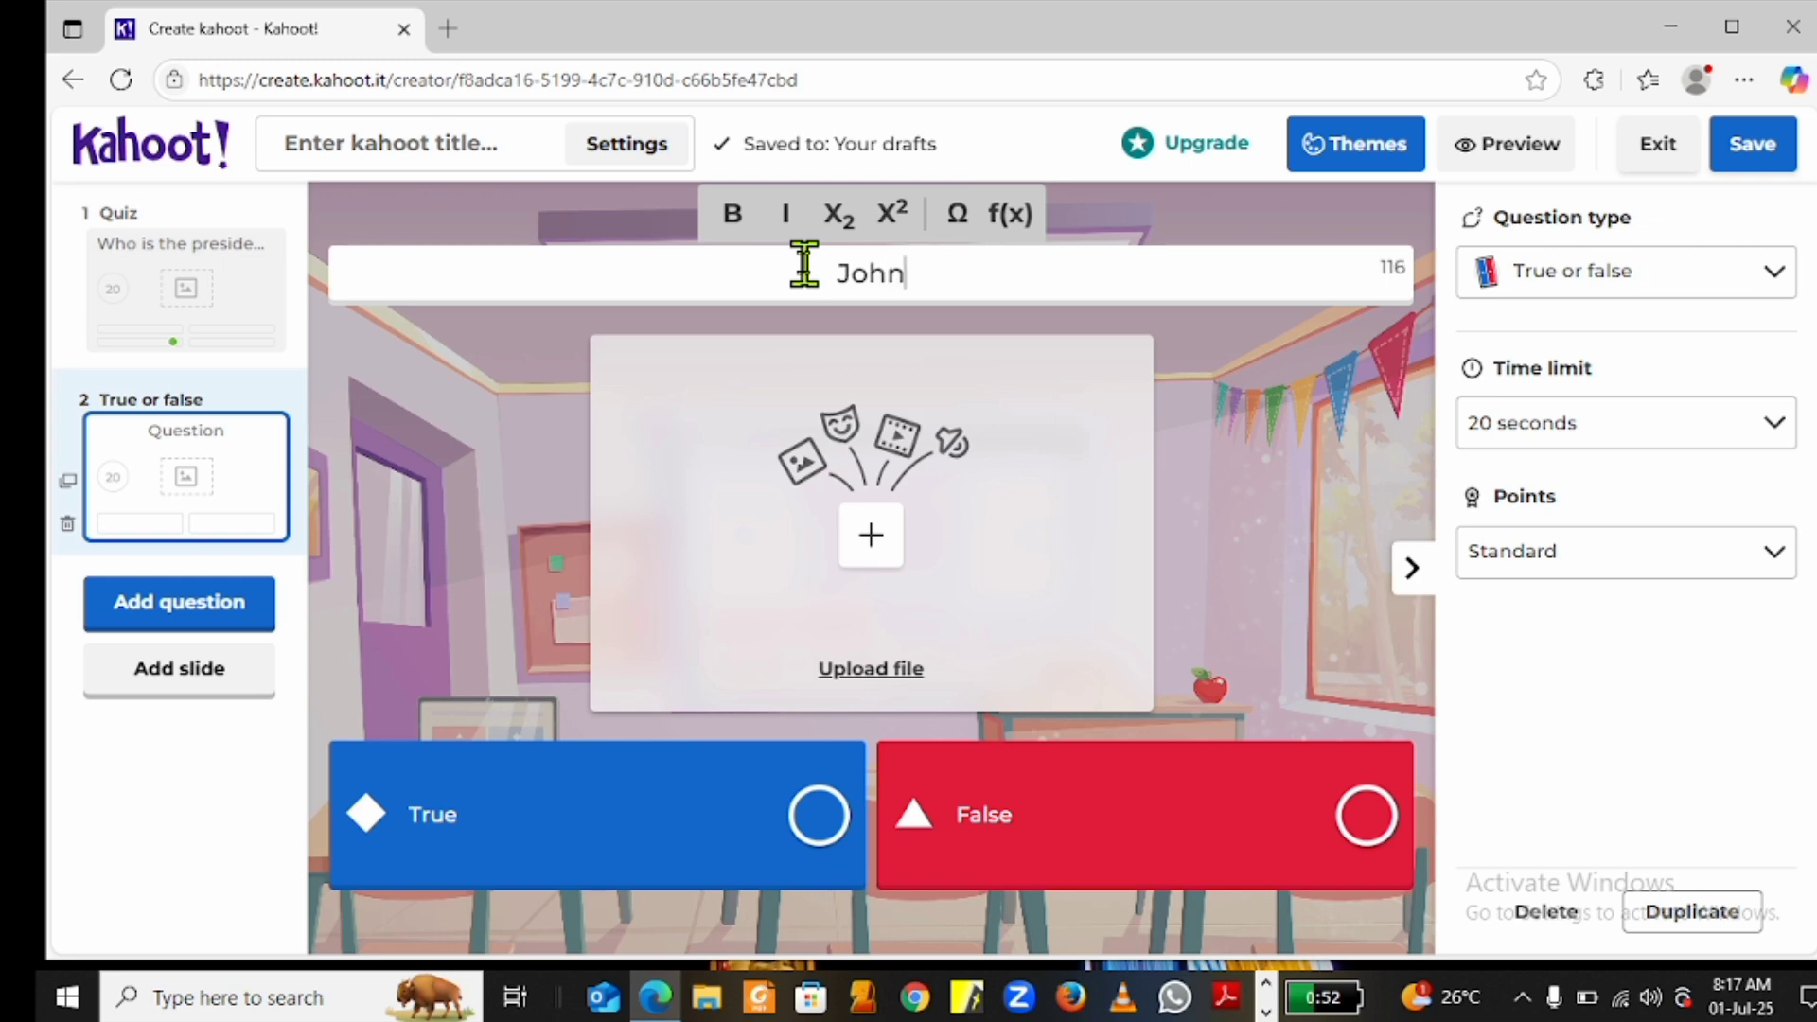
text(Ma)
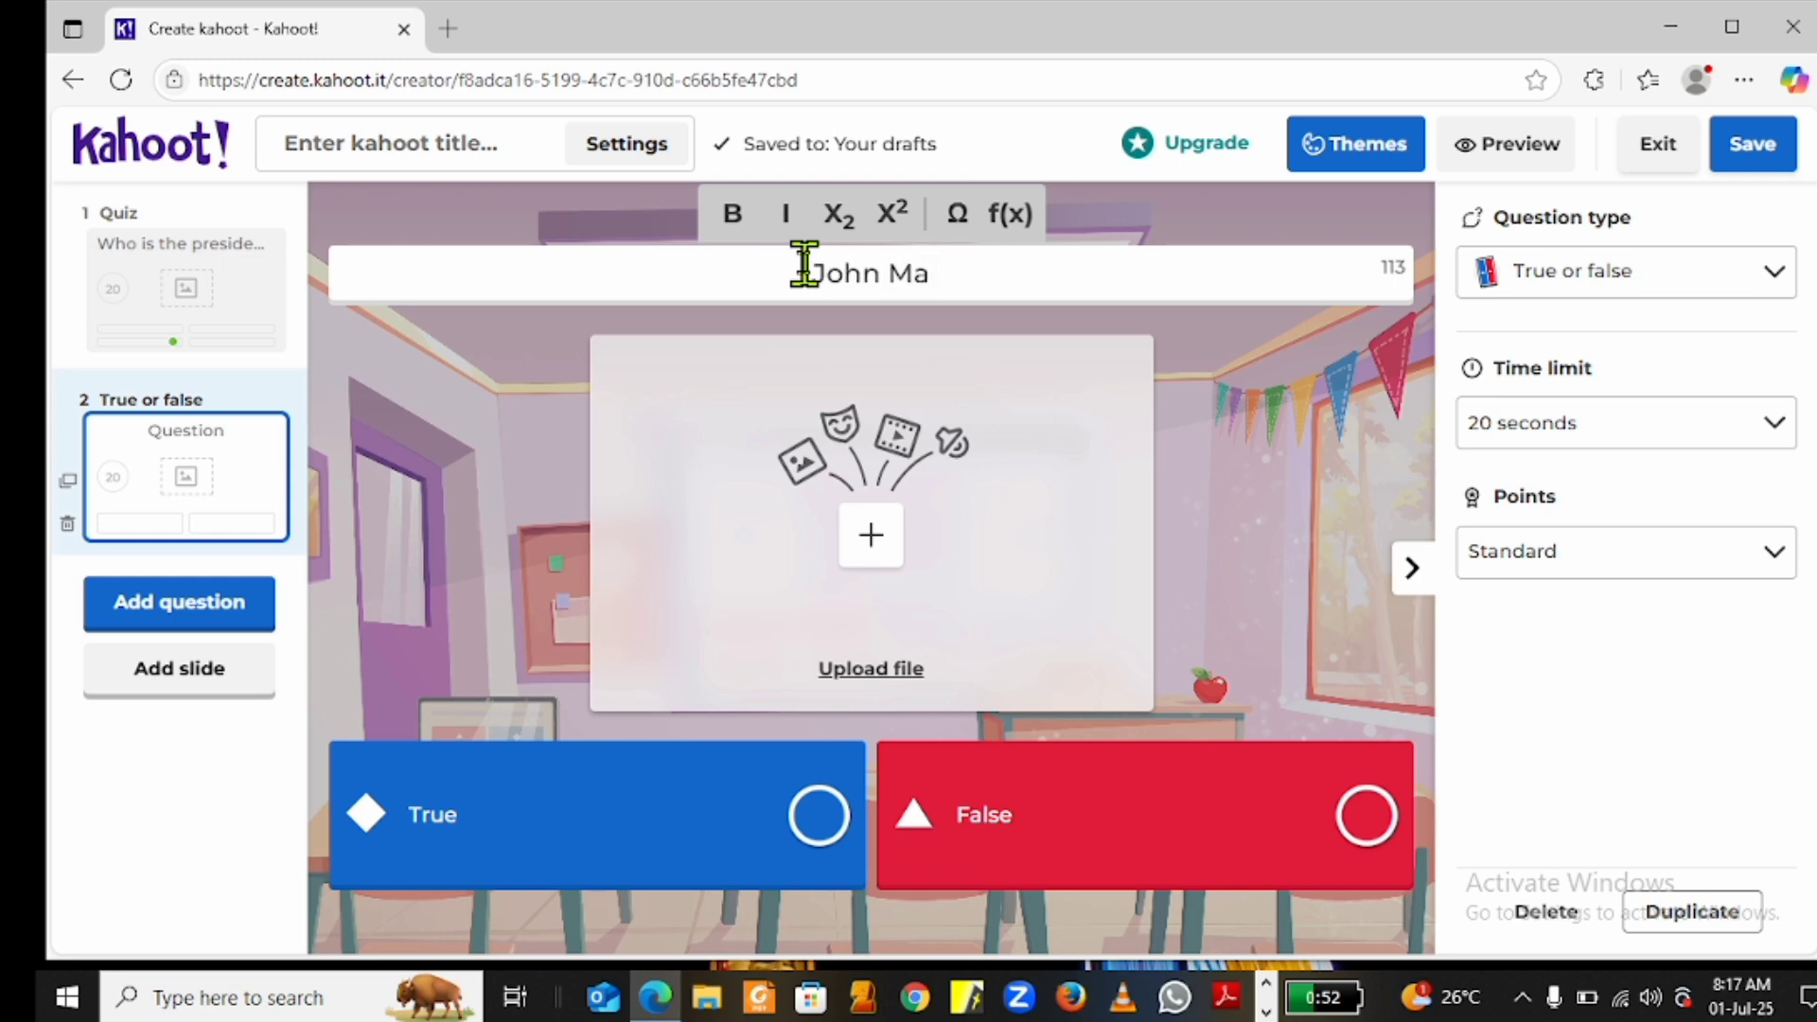
text(hama)
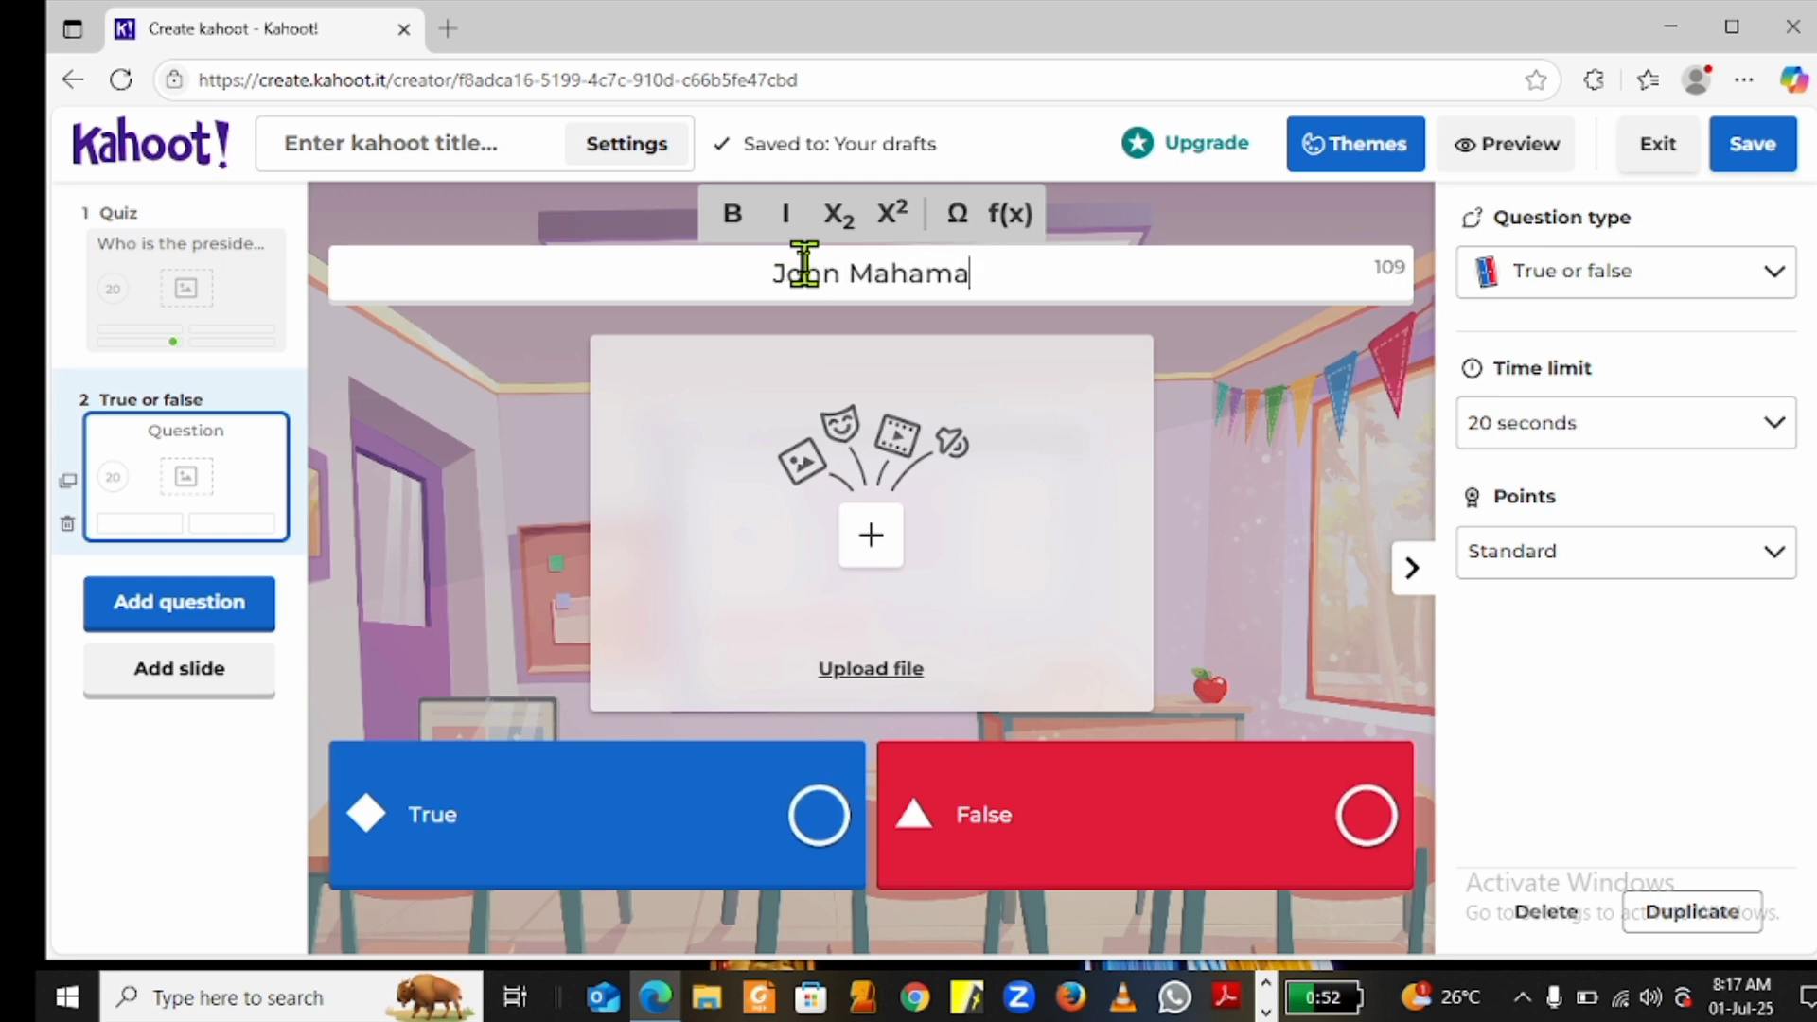
text( is t)
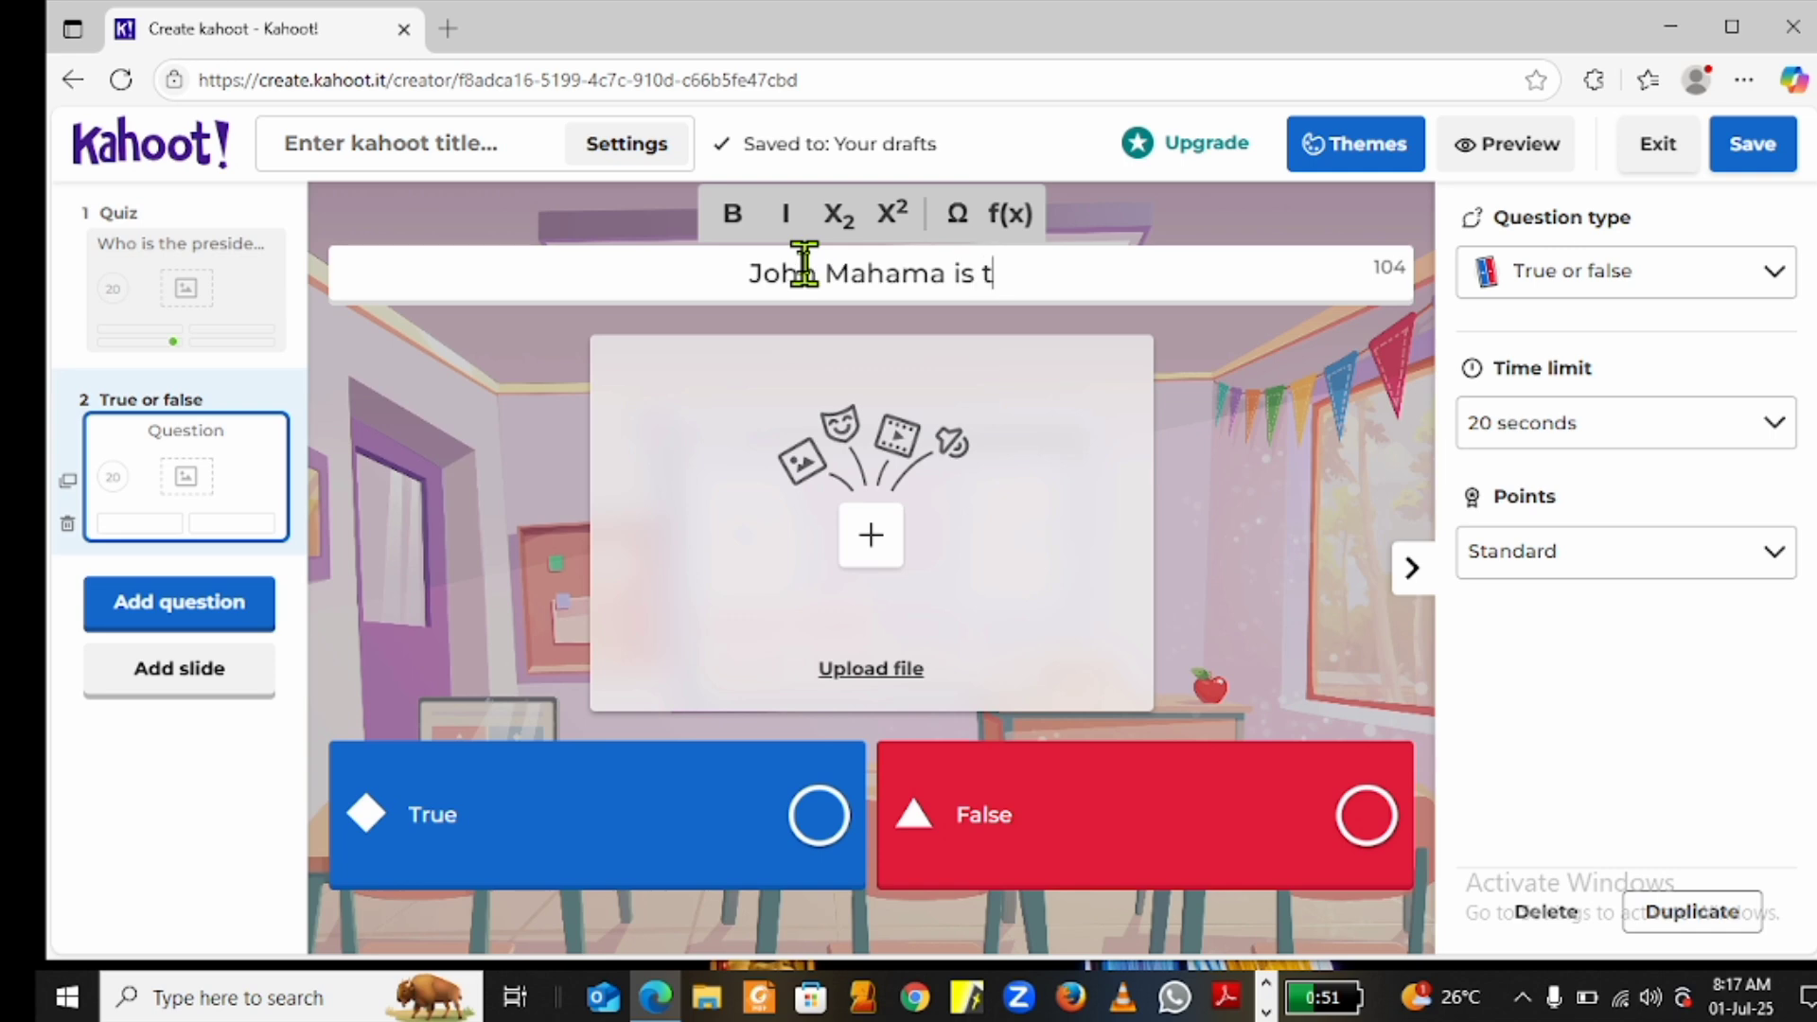
text(he pre)
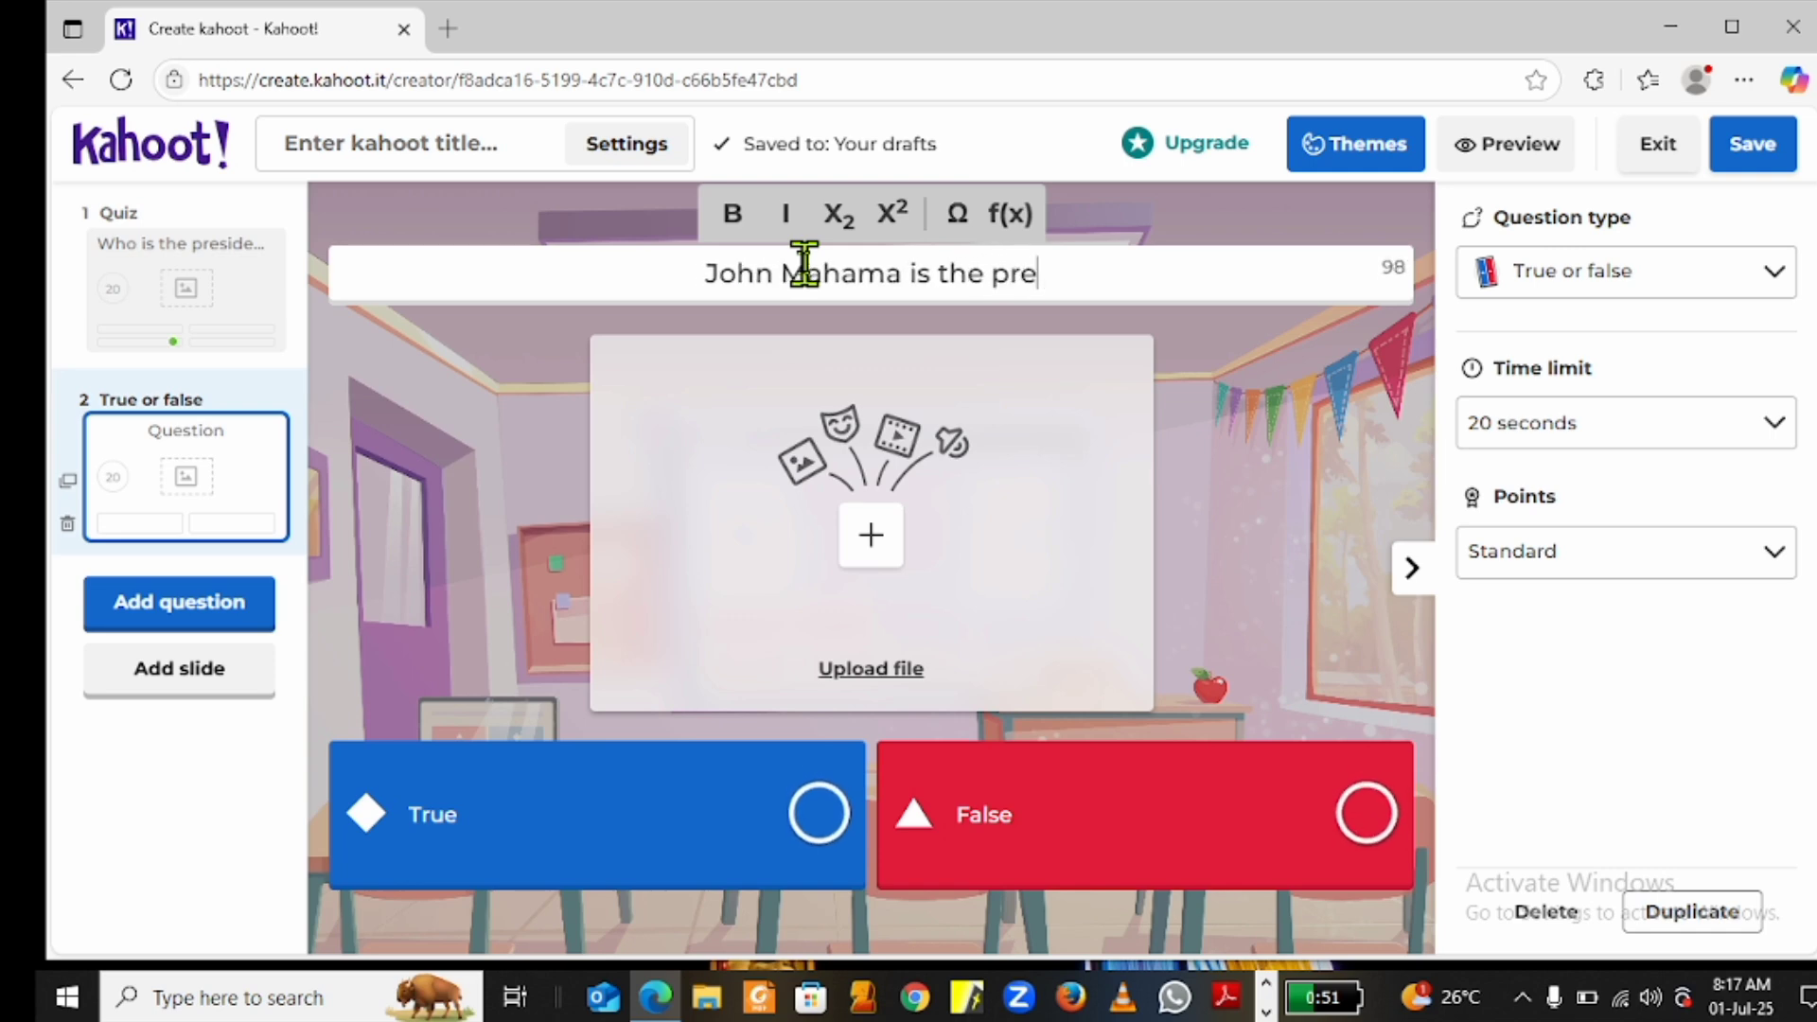
text(sident )
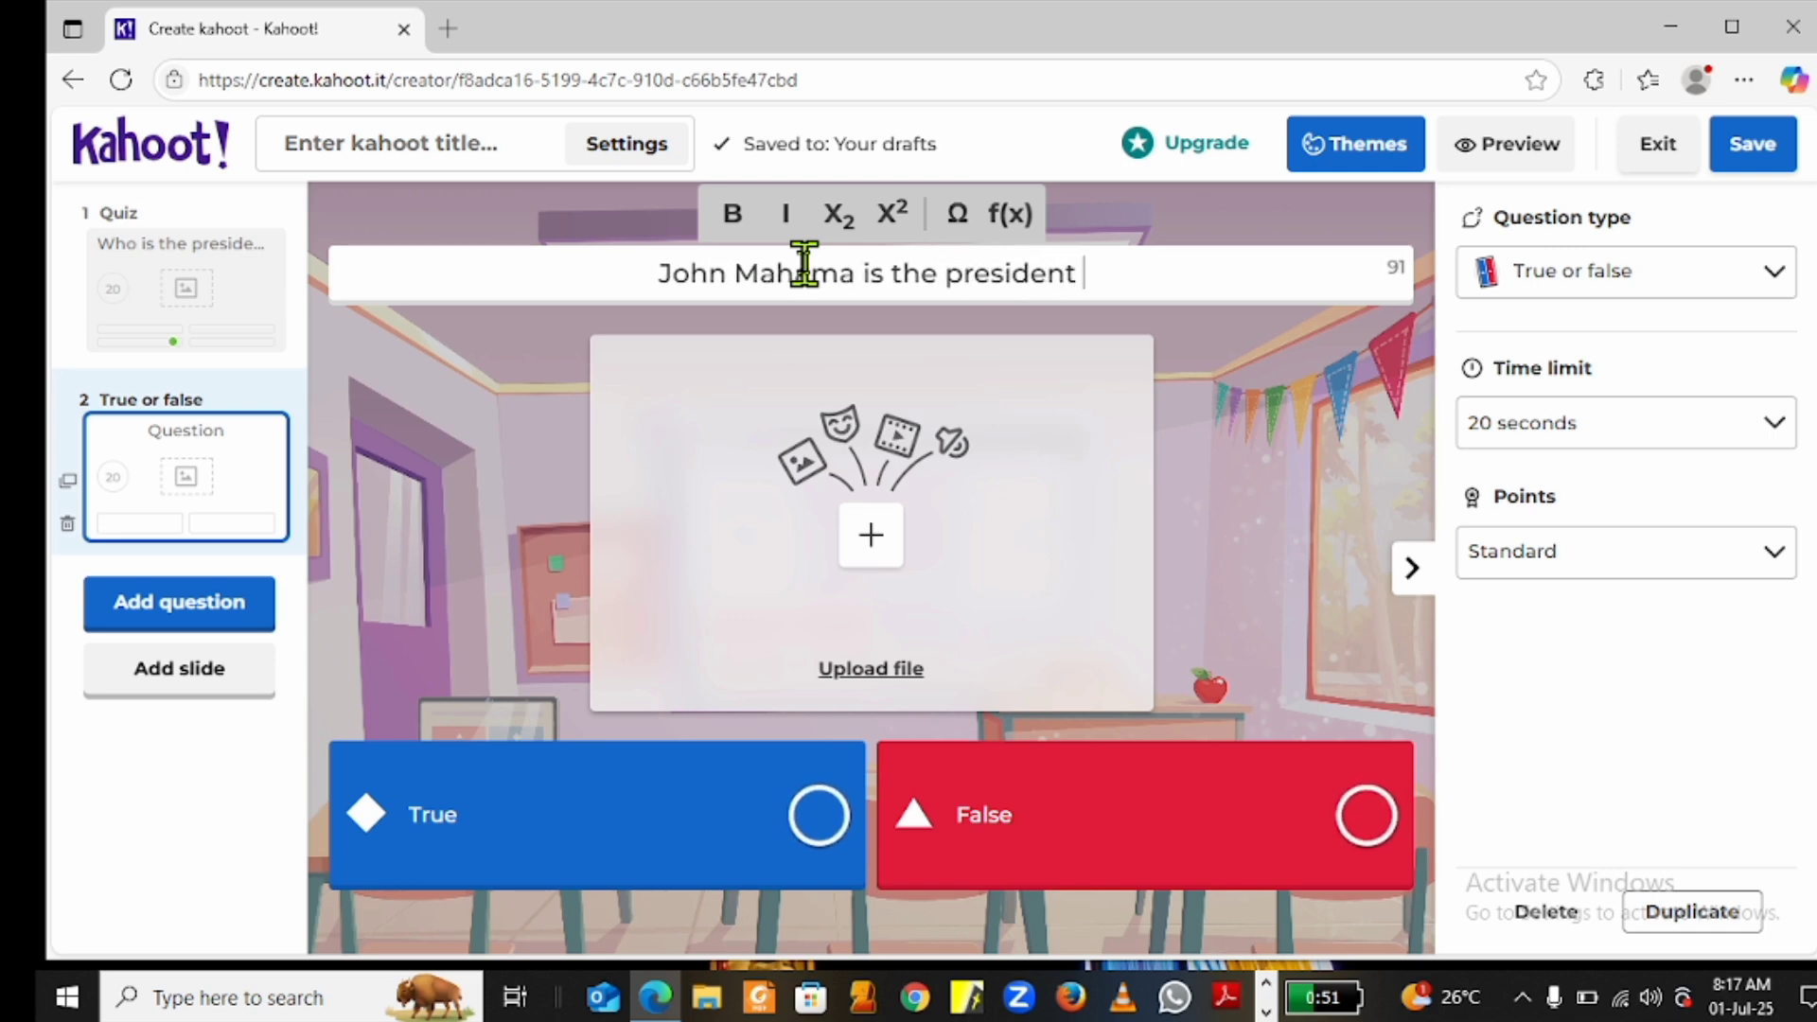
text(of Ghana)
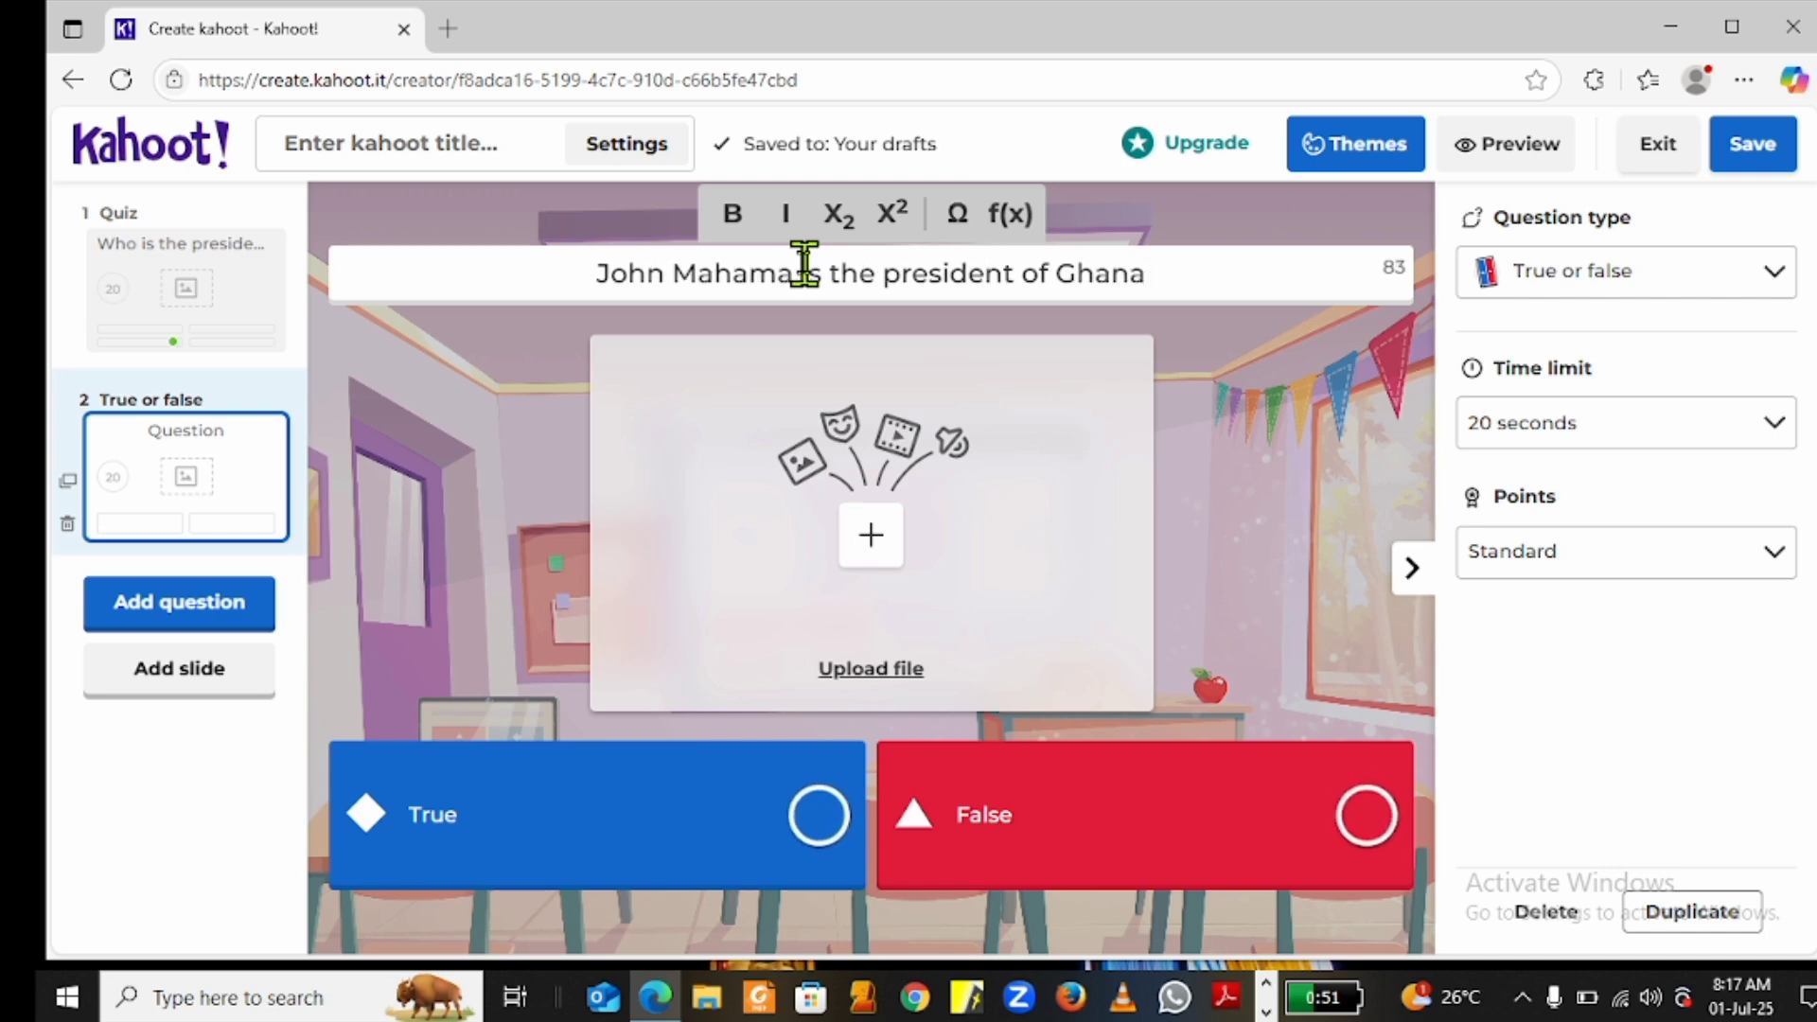
text(.)
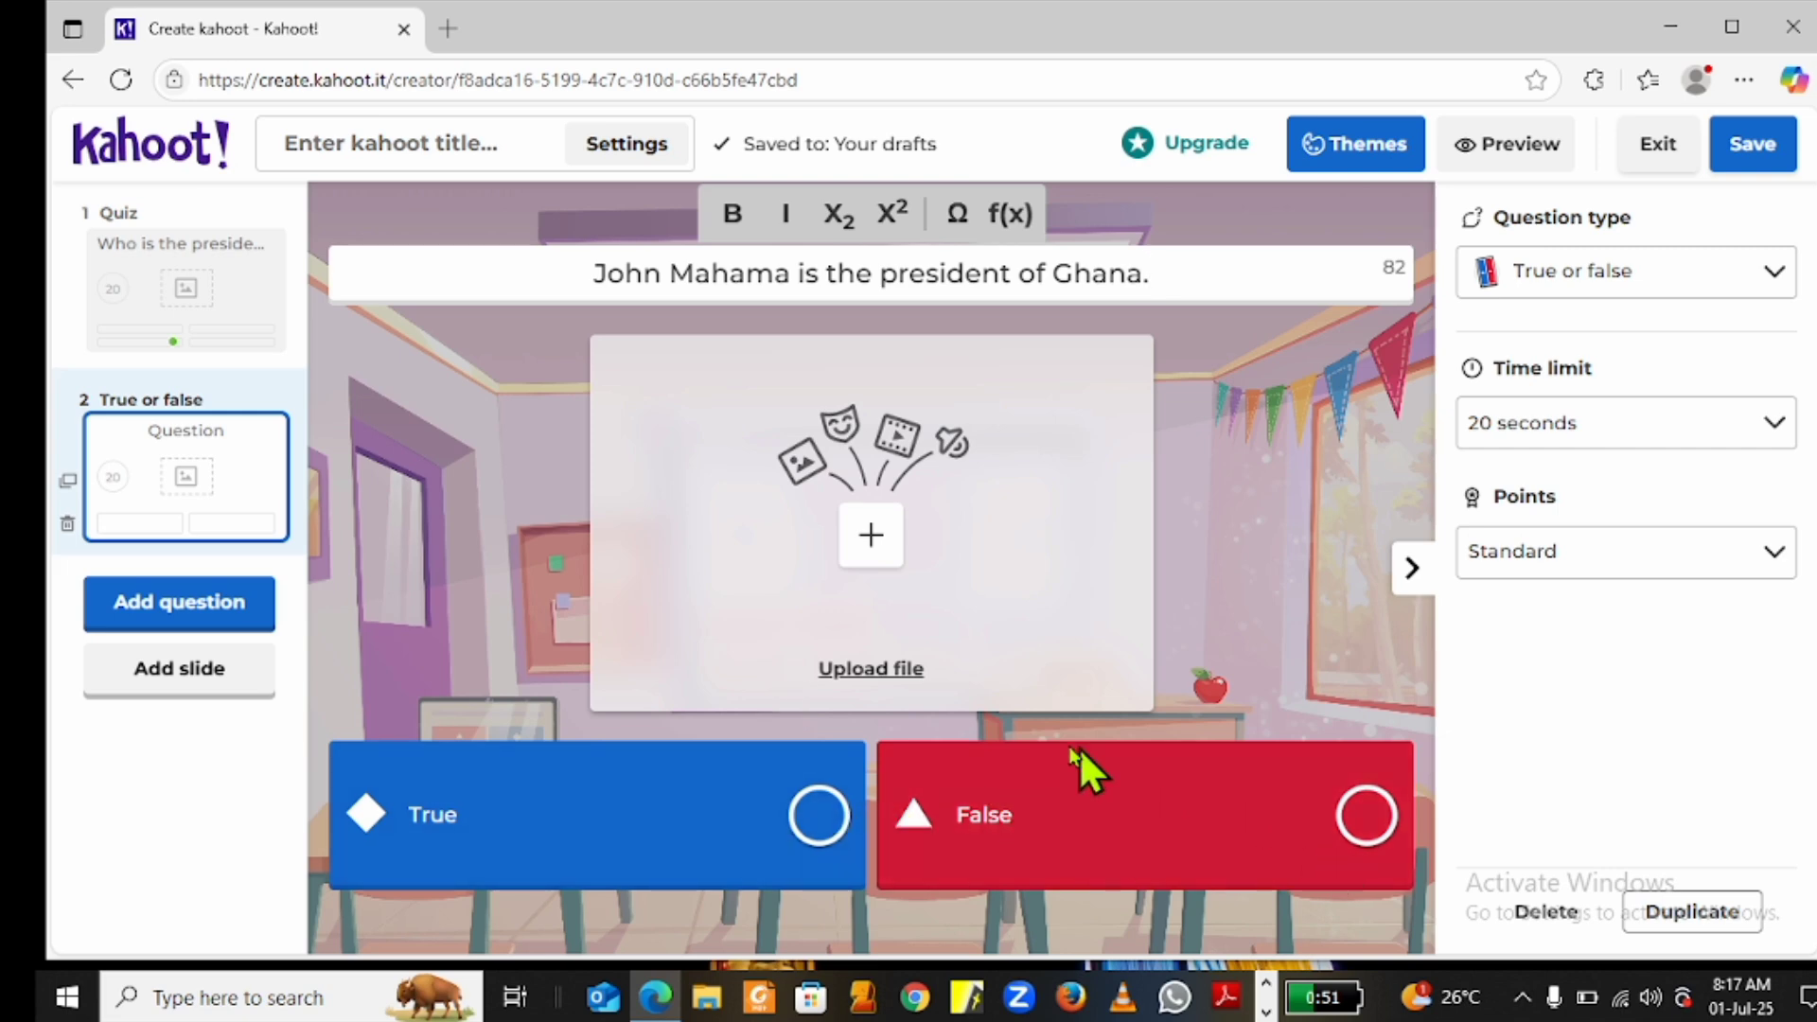
click(820, 816)
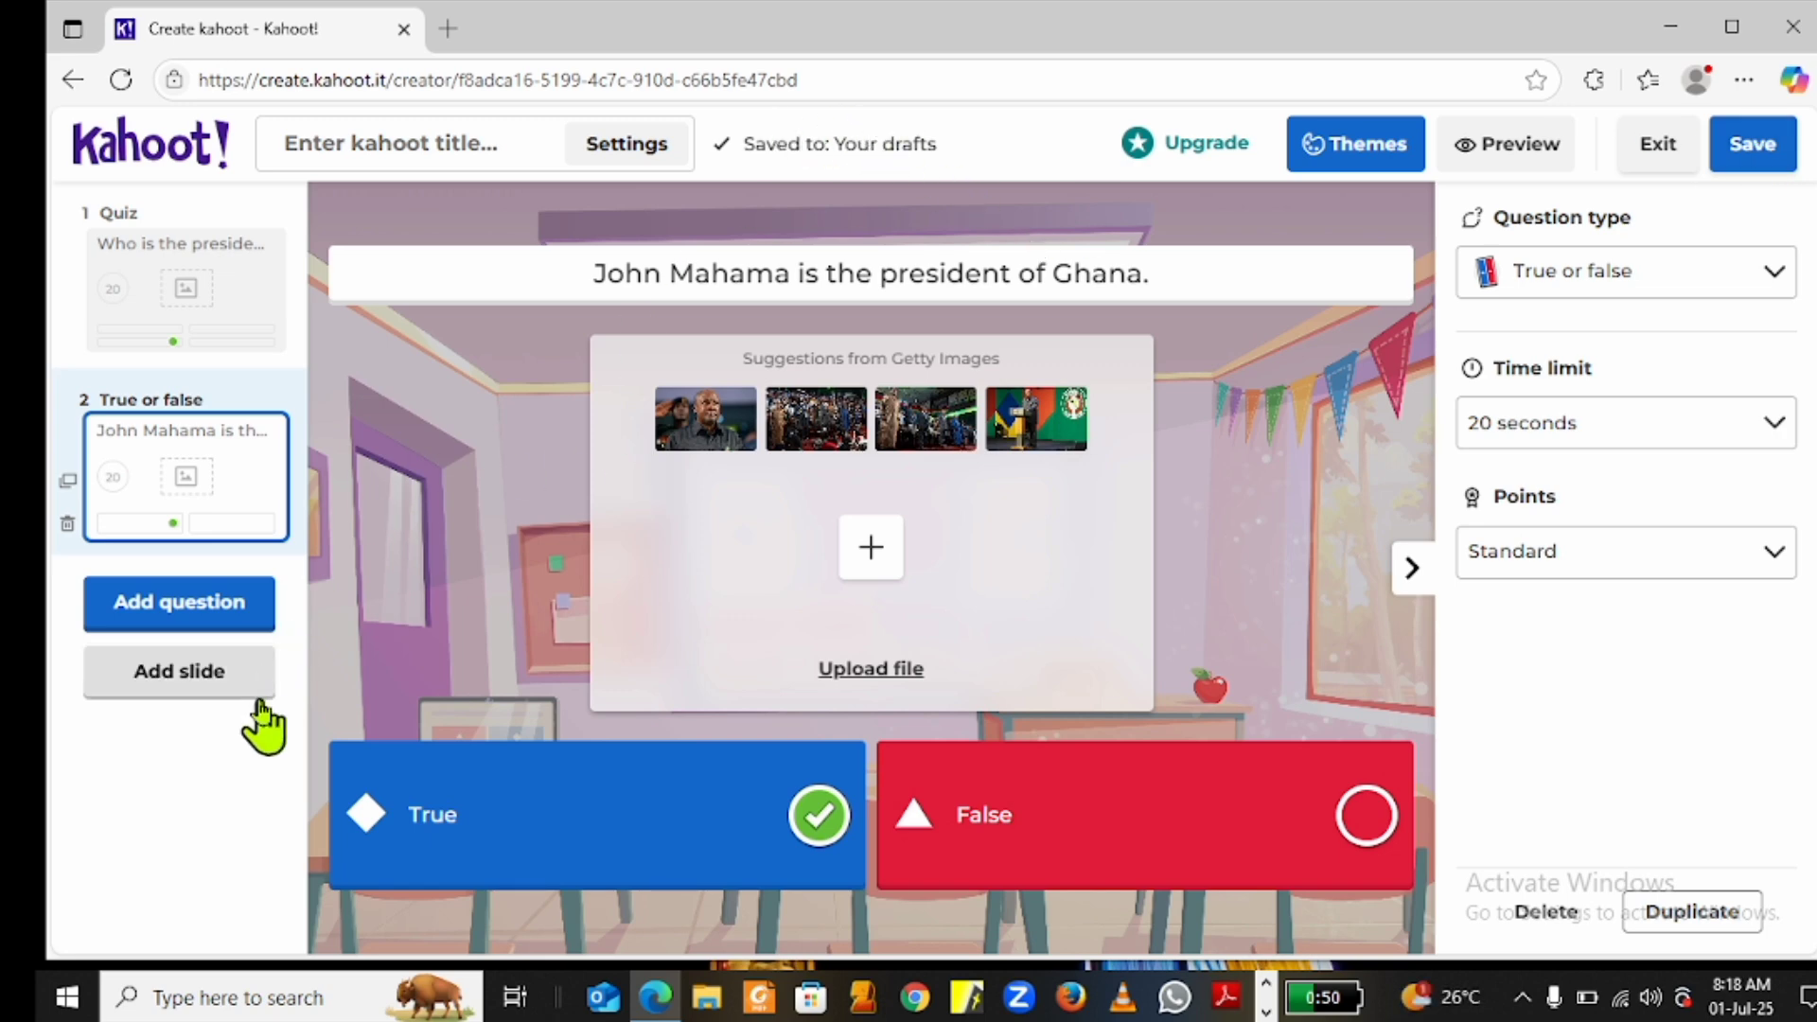
click(177, 684)
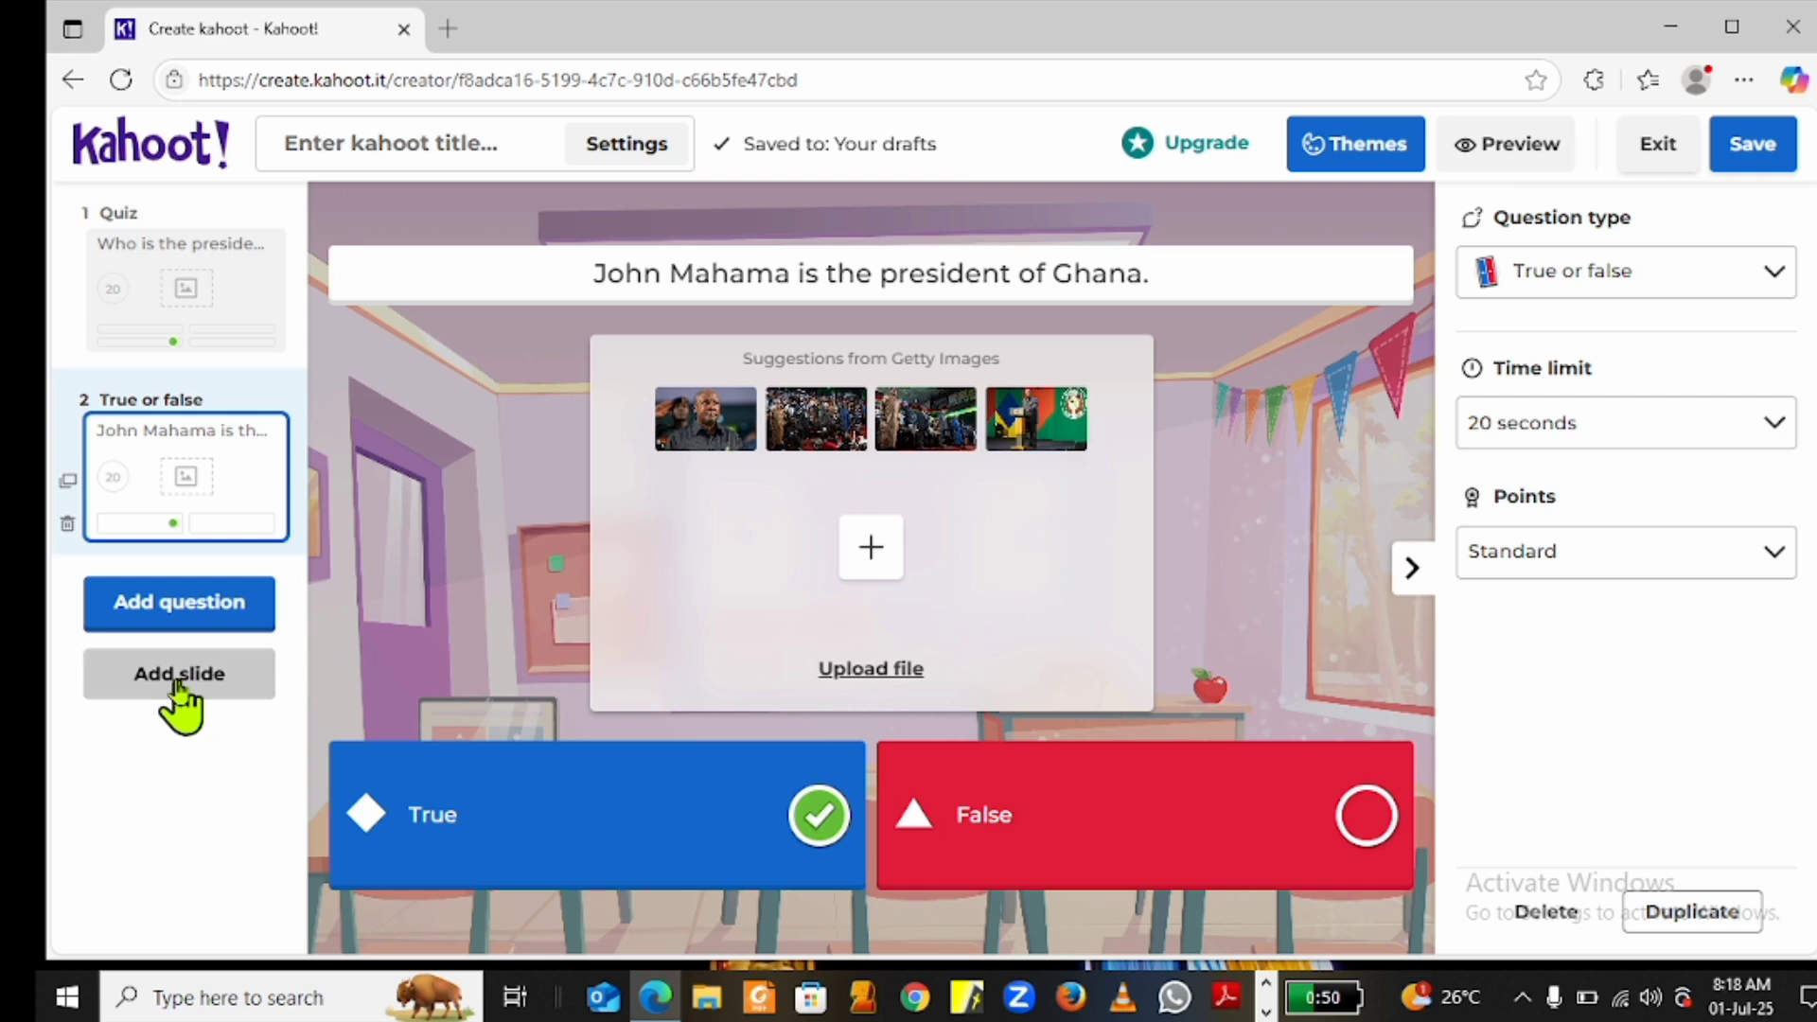
click(178, 683)
click(178, 684)
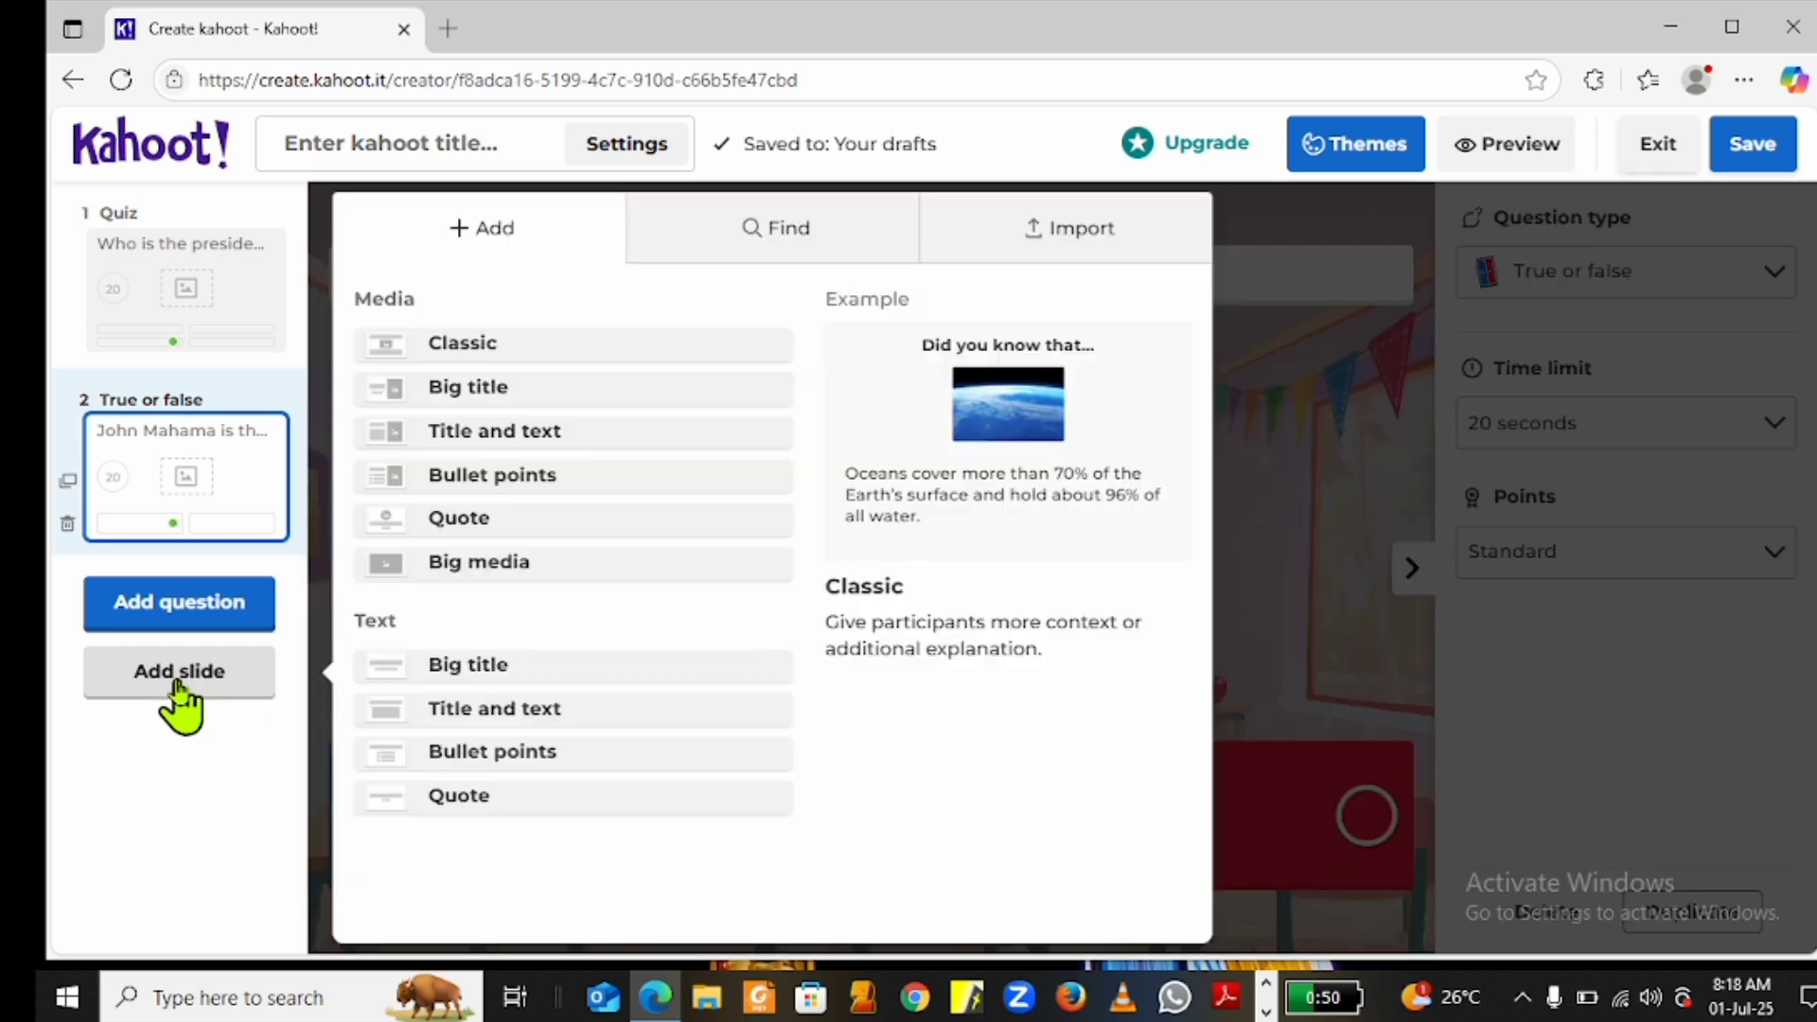
click(178, 683)
click(178, 683)
click(231, 751)
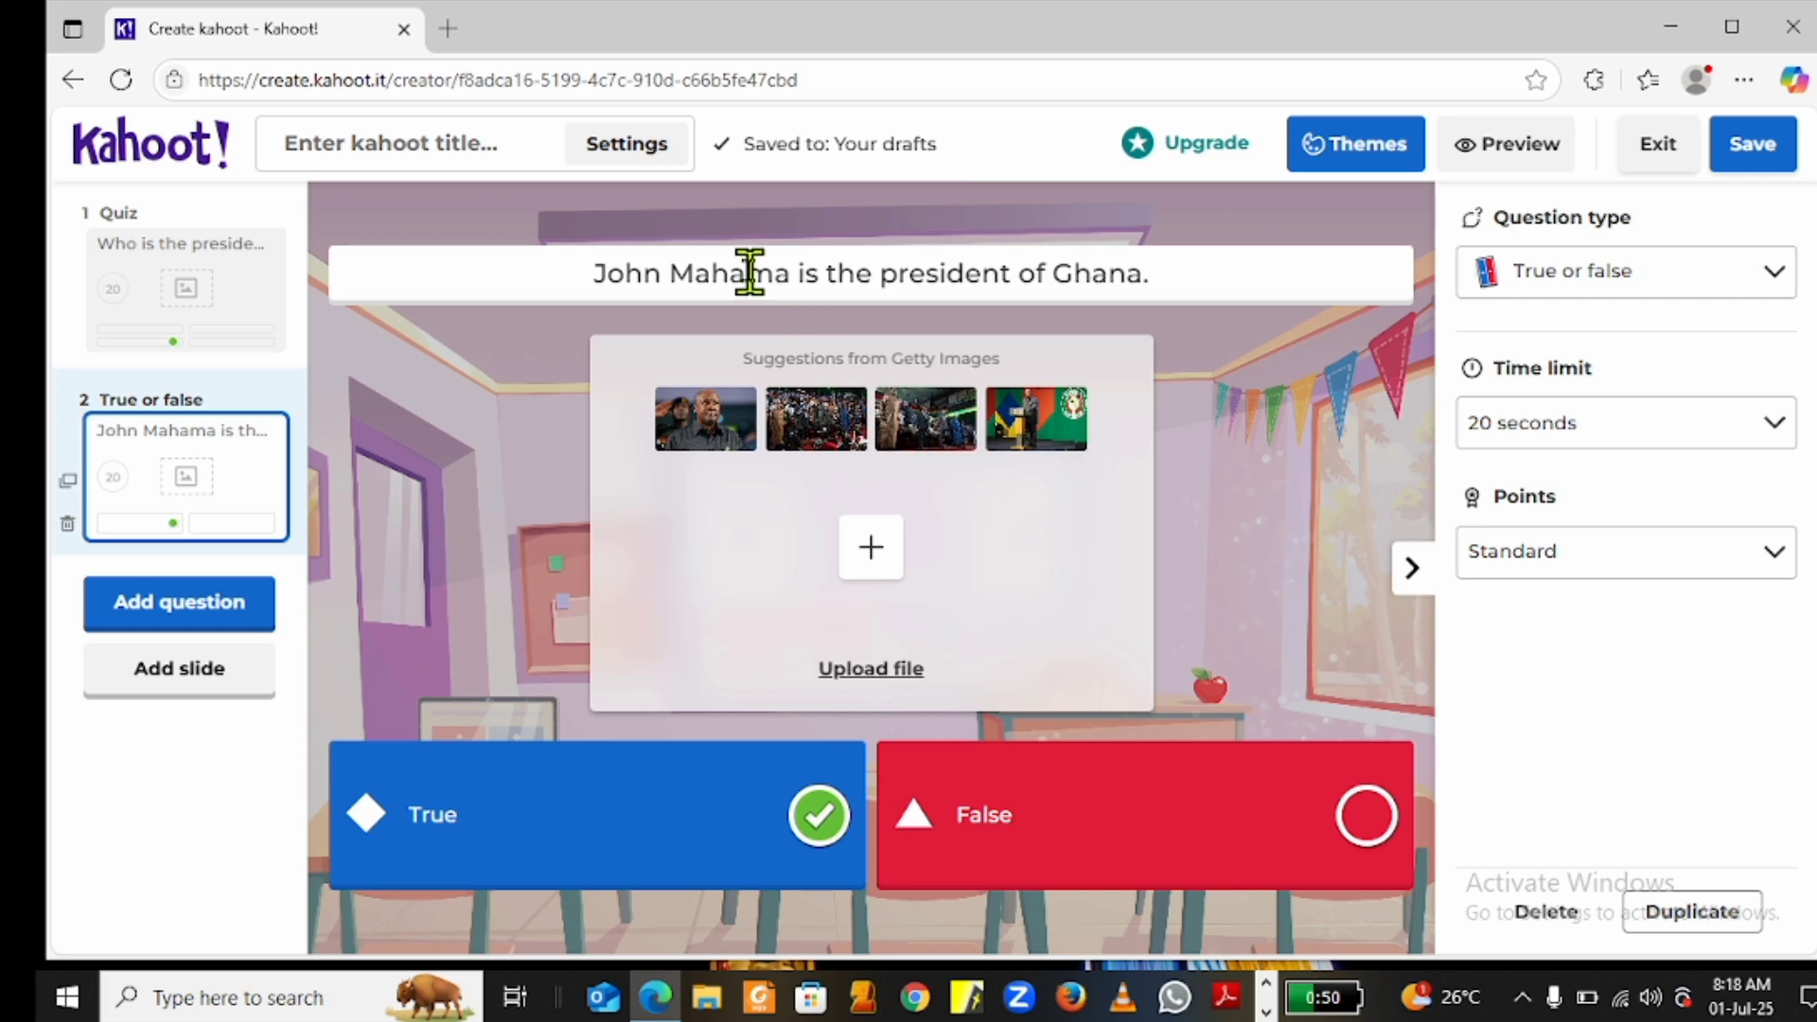
click(205, 680)
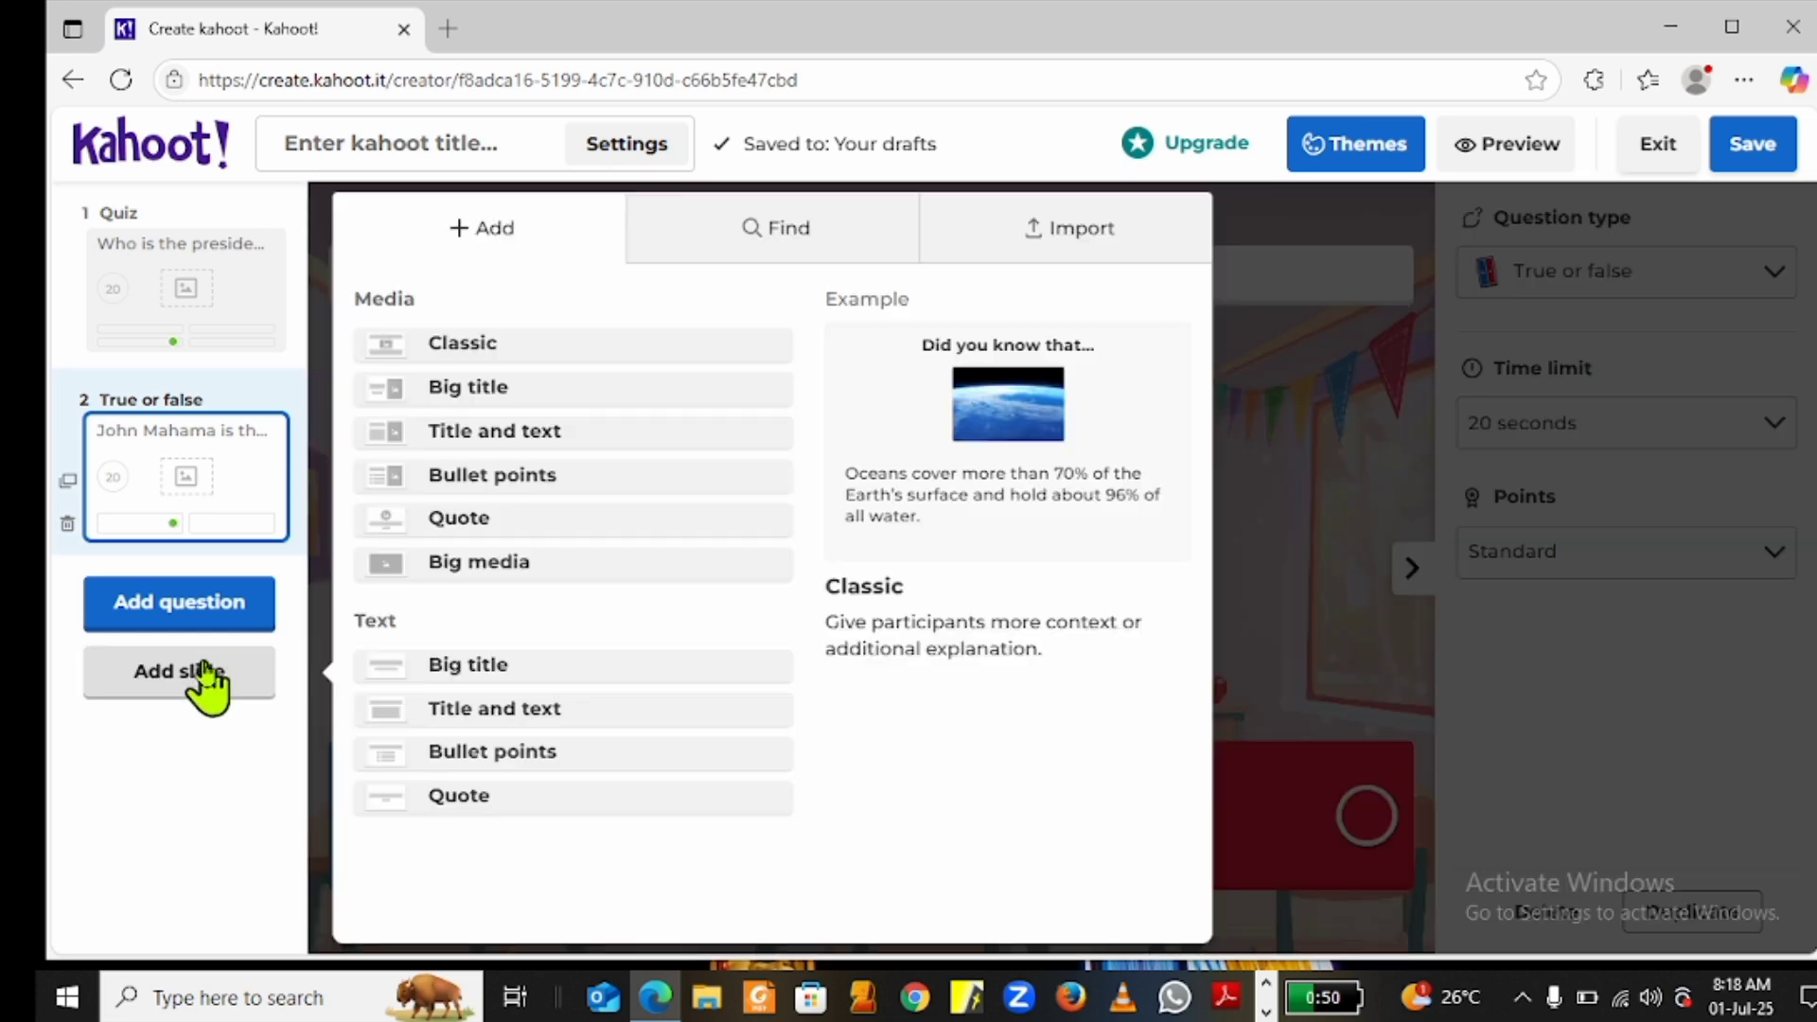
click(1383, 418)
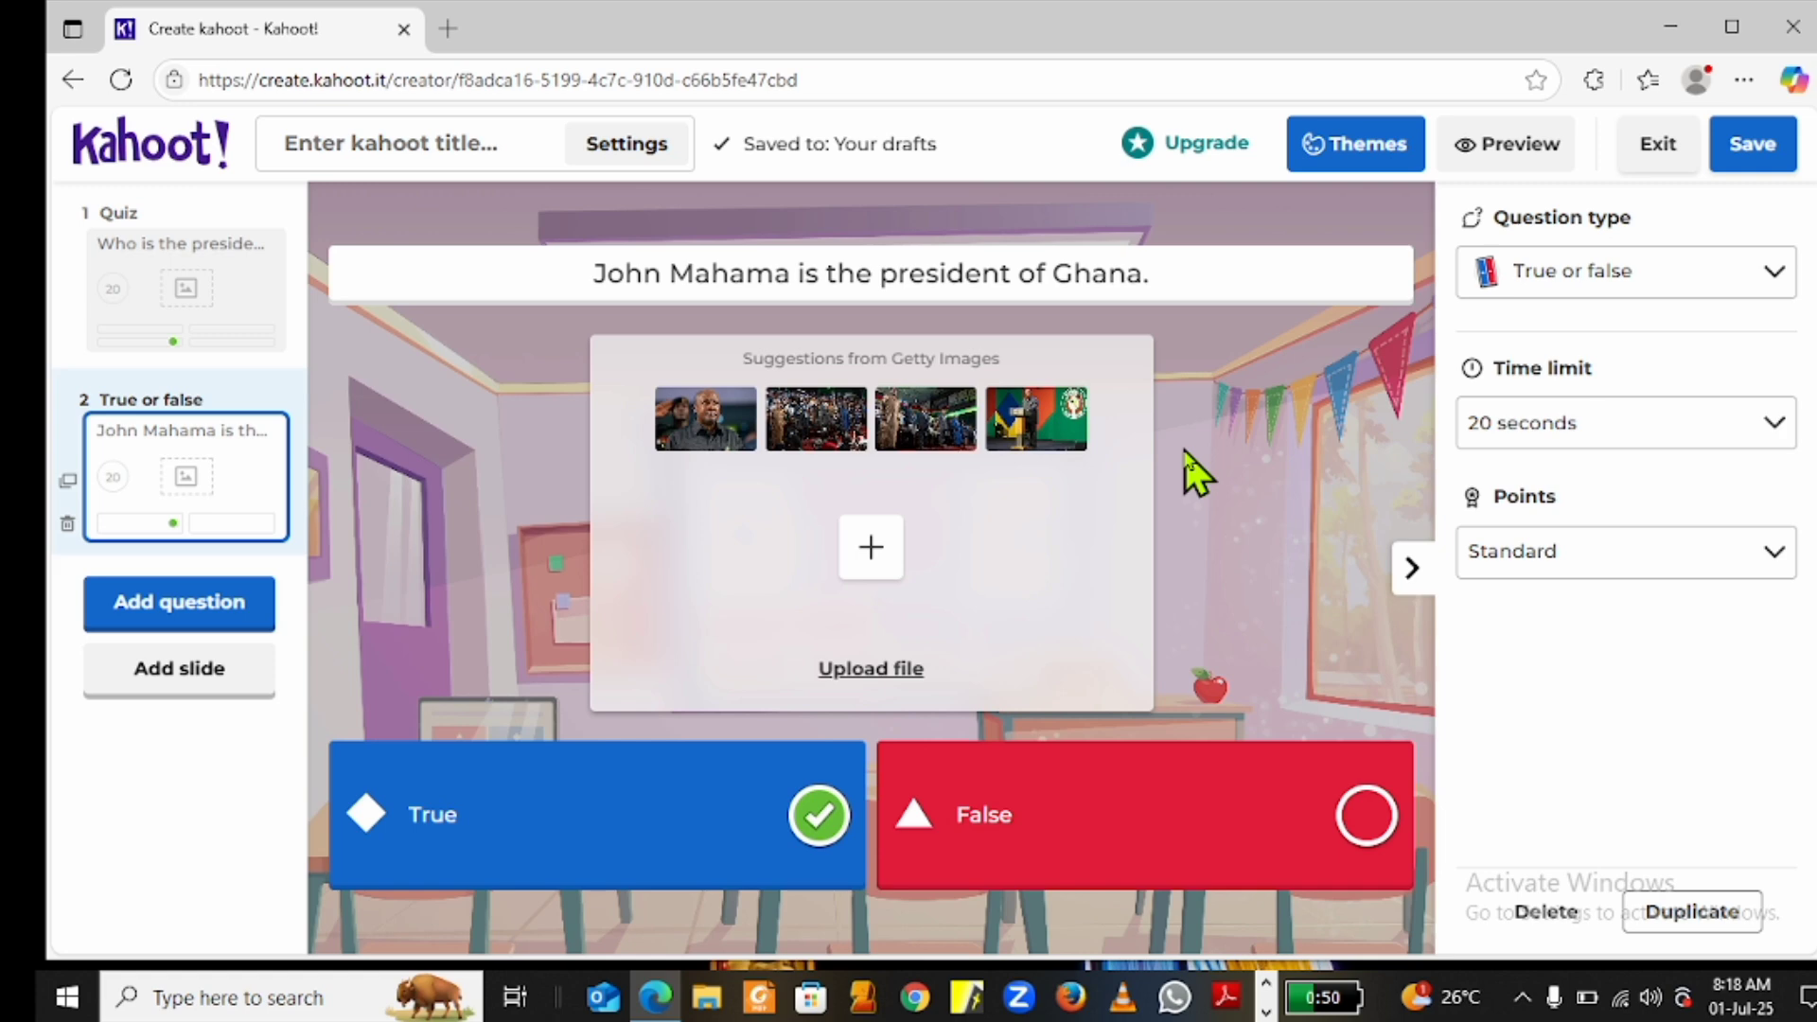
Add a Classic media slide after the true-or-false question
click(205, 689)
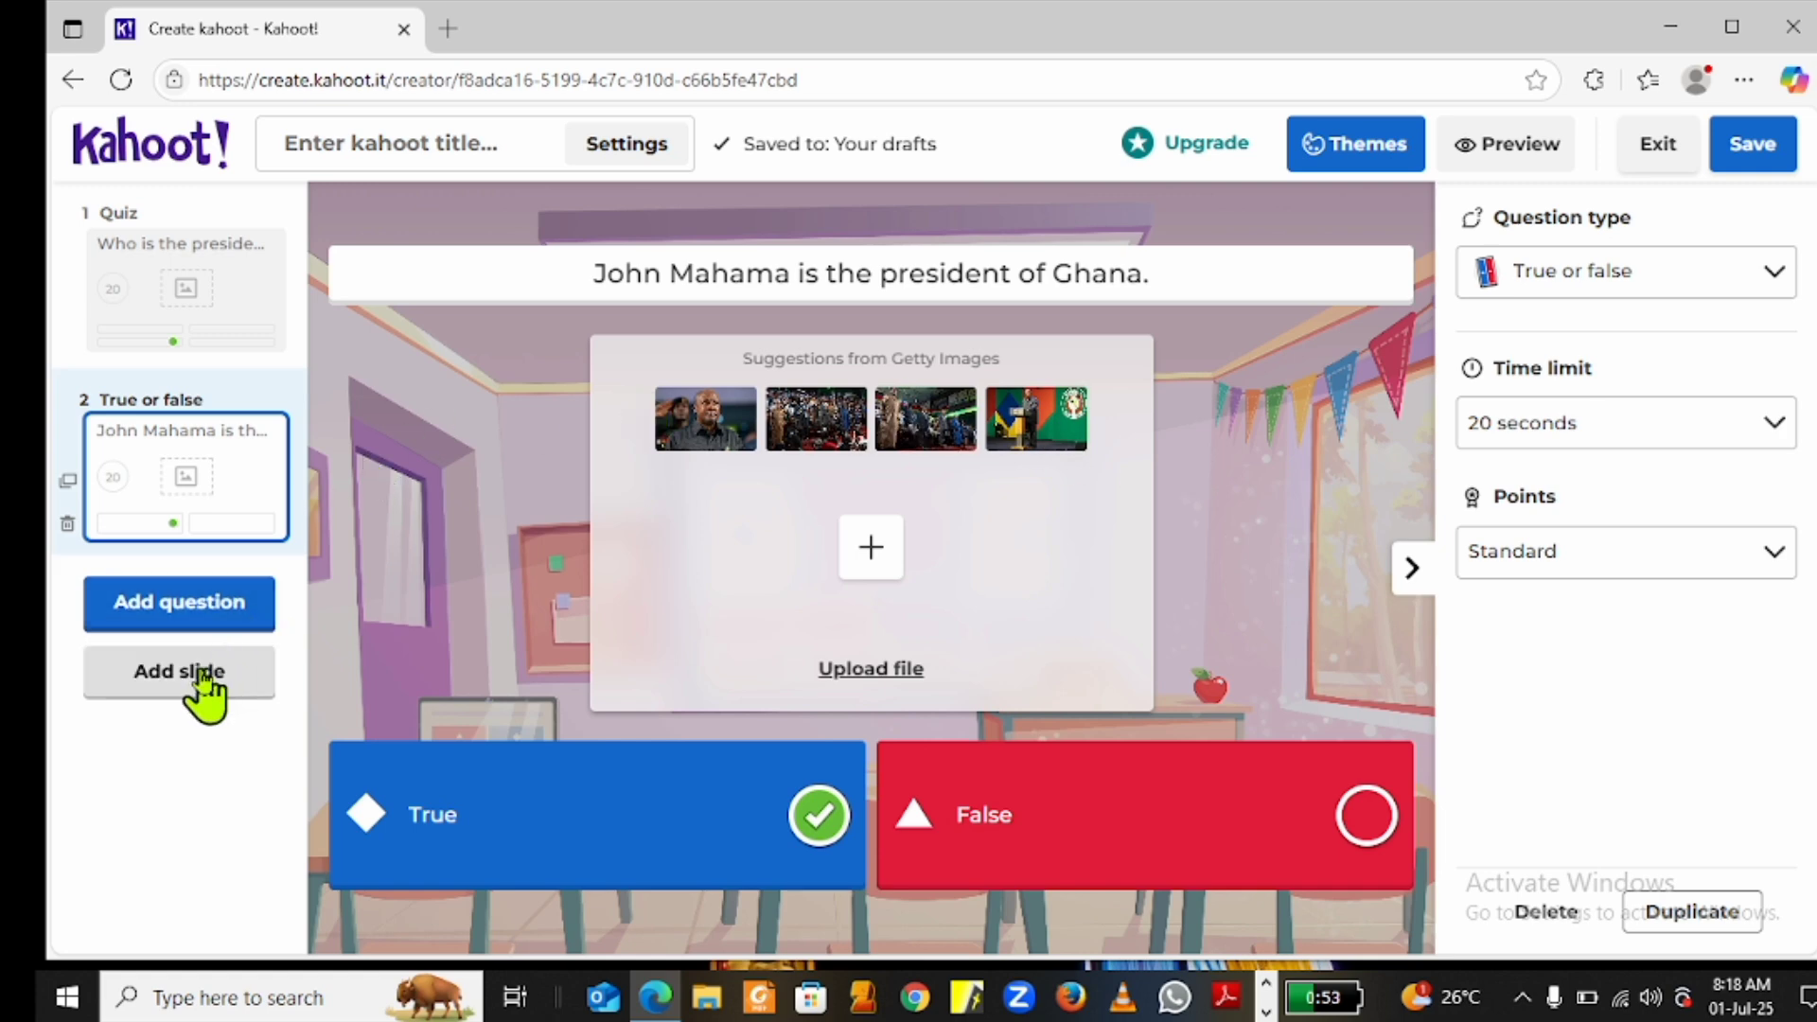
click(203, 674)
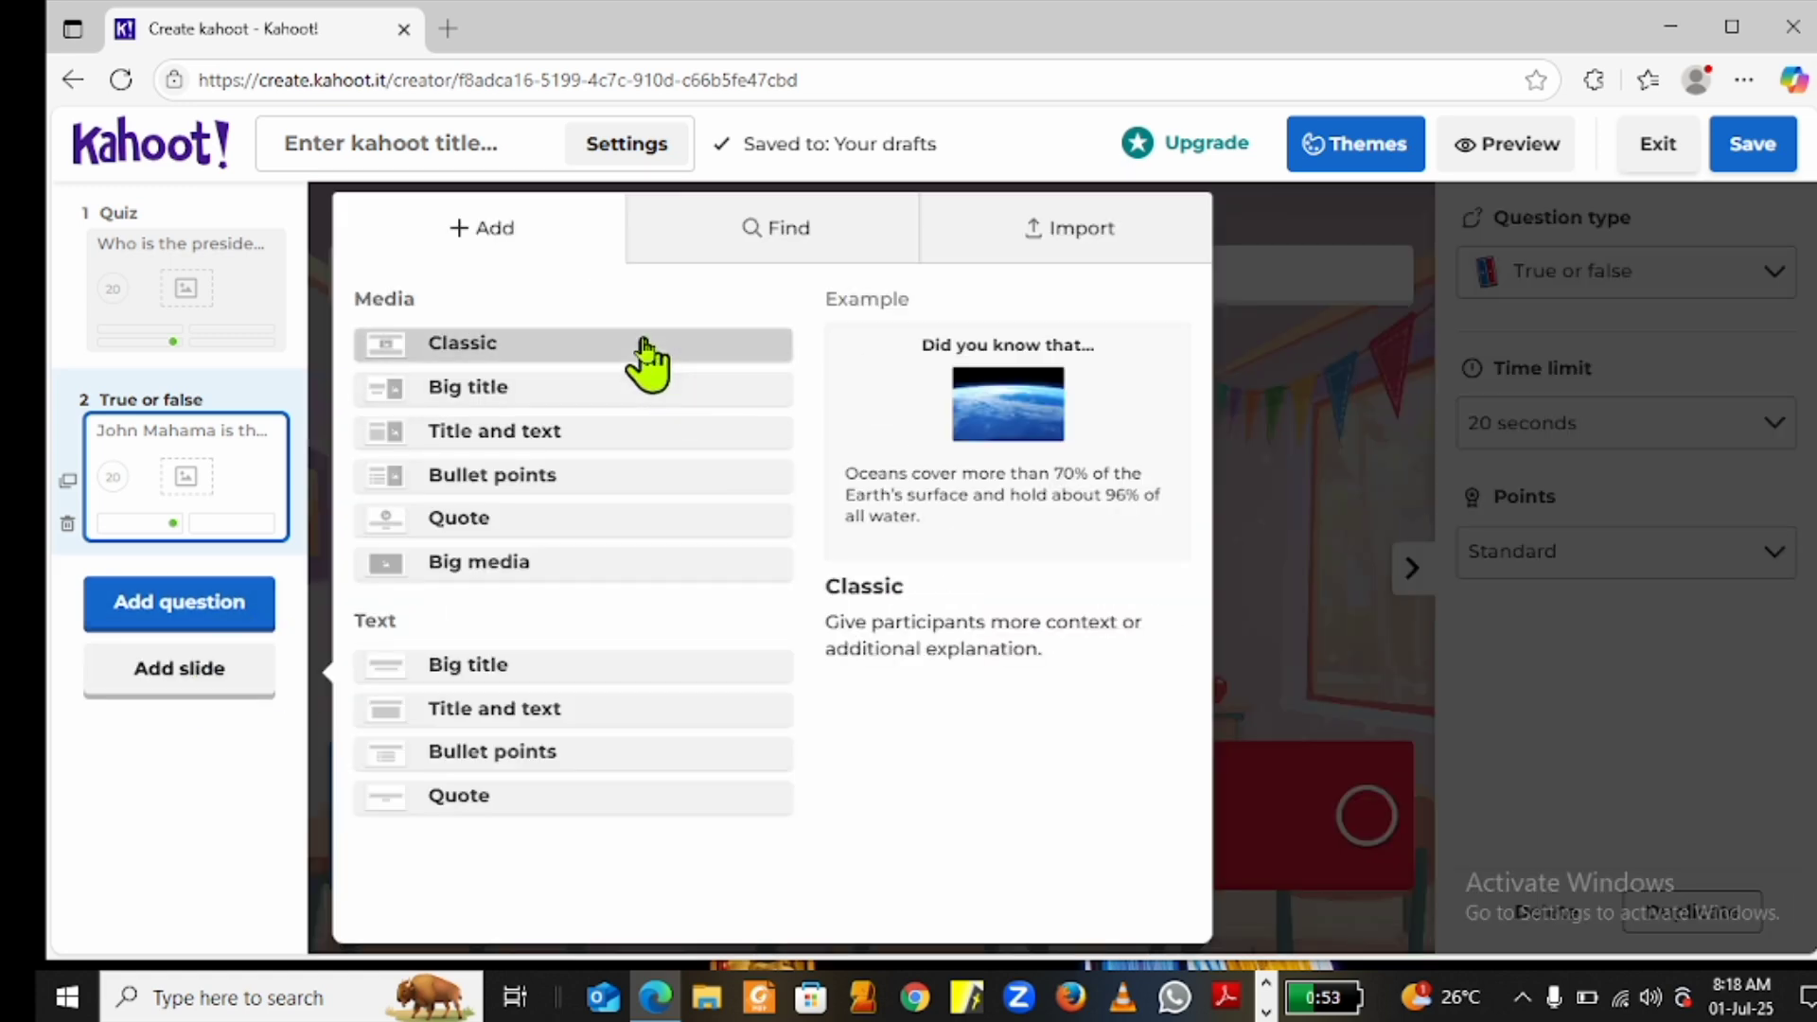
click(645, 345)
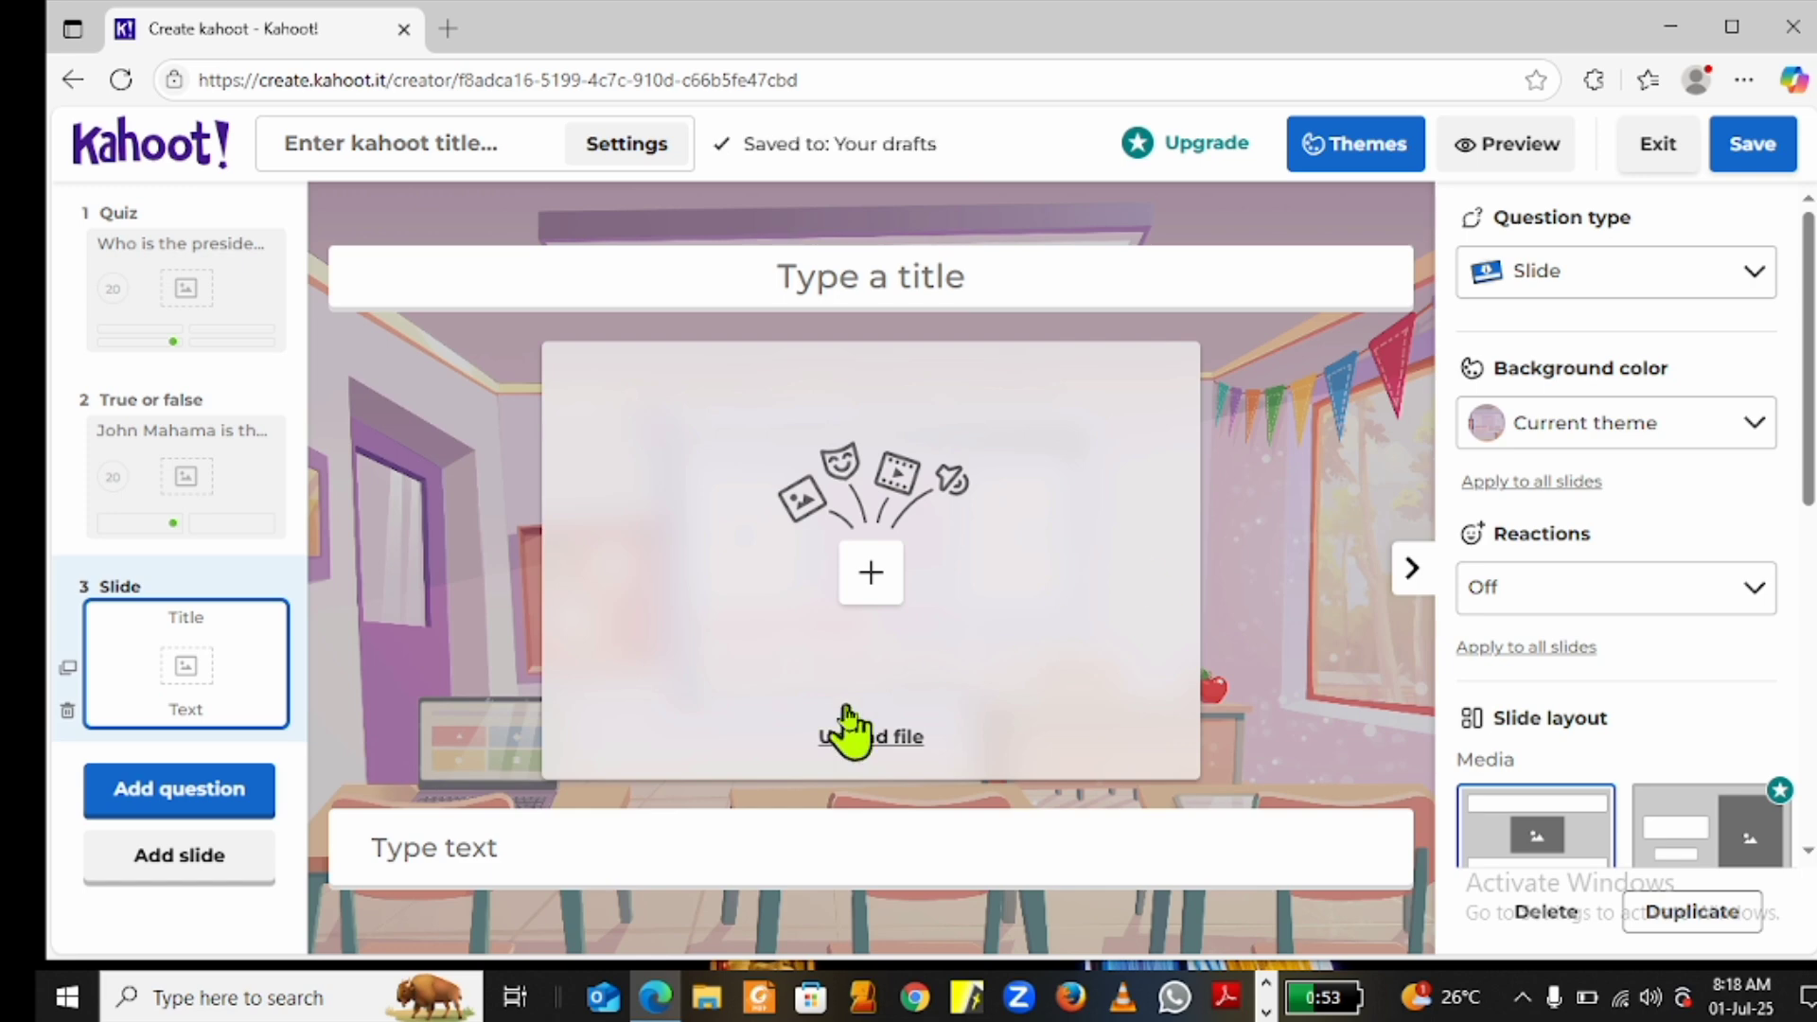
click(1758, 279)
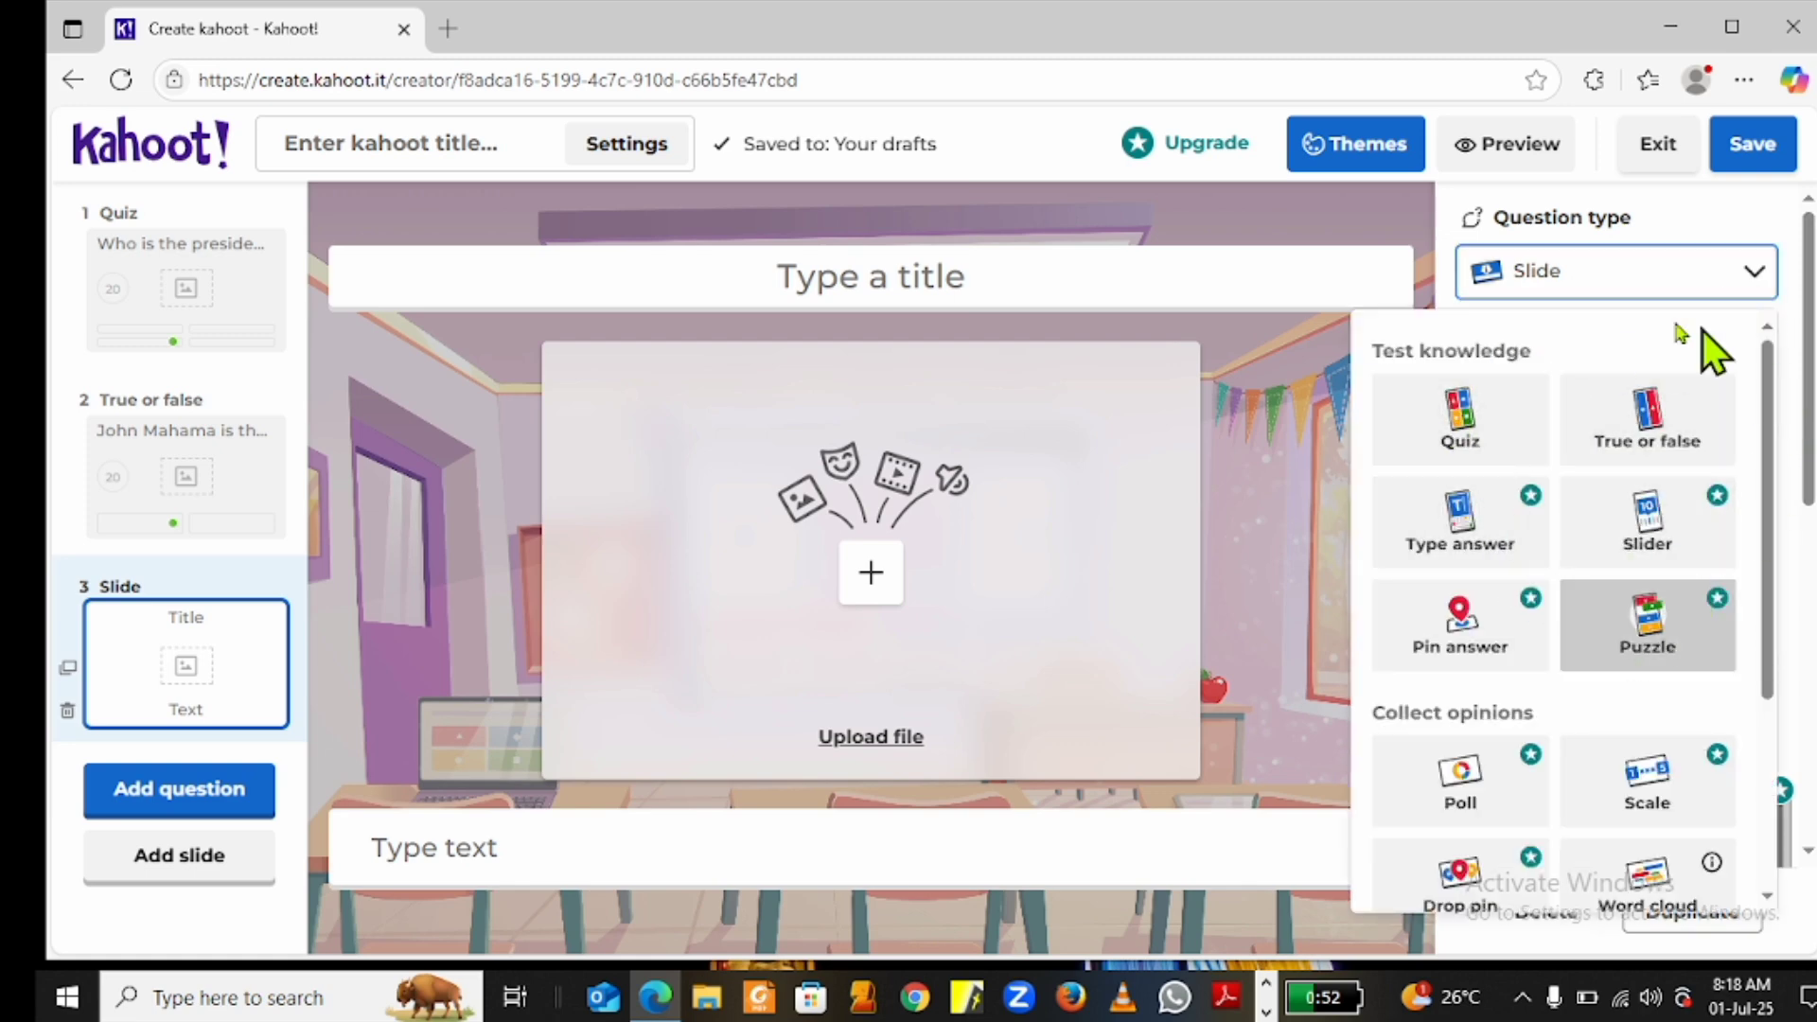
click(1751, 276)
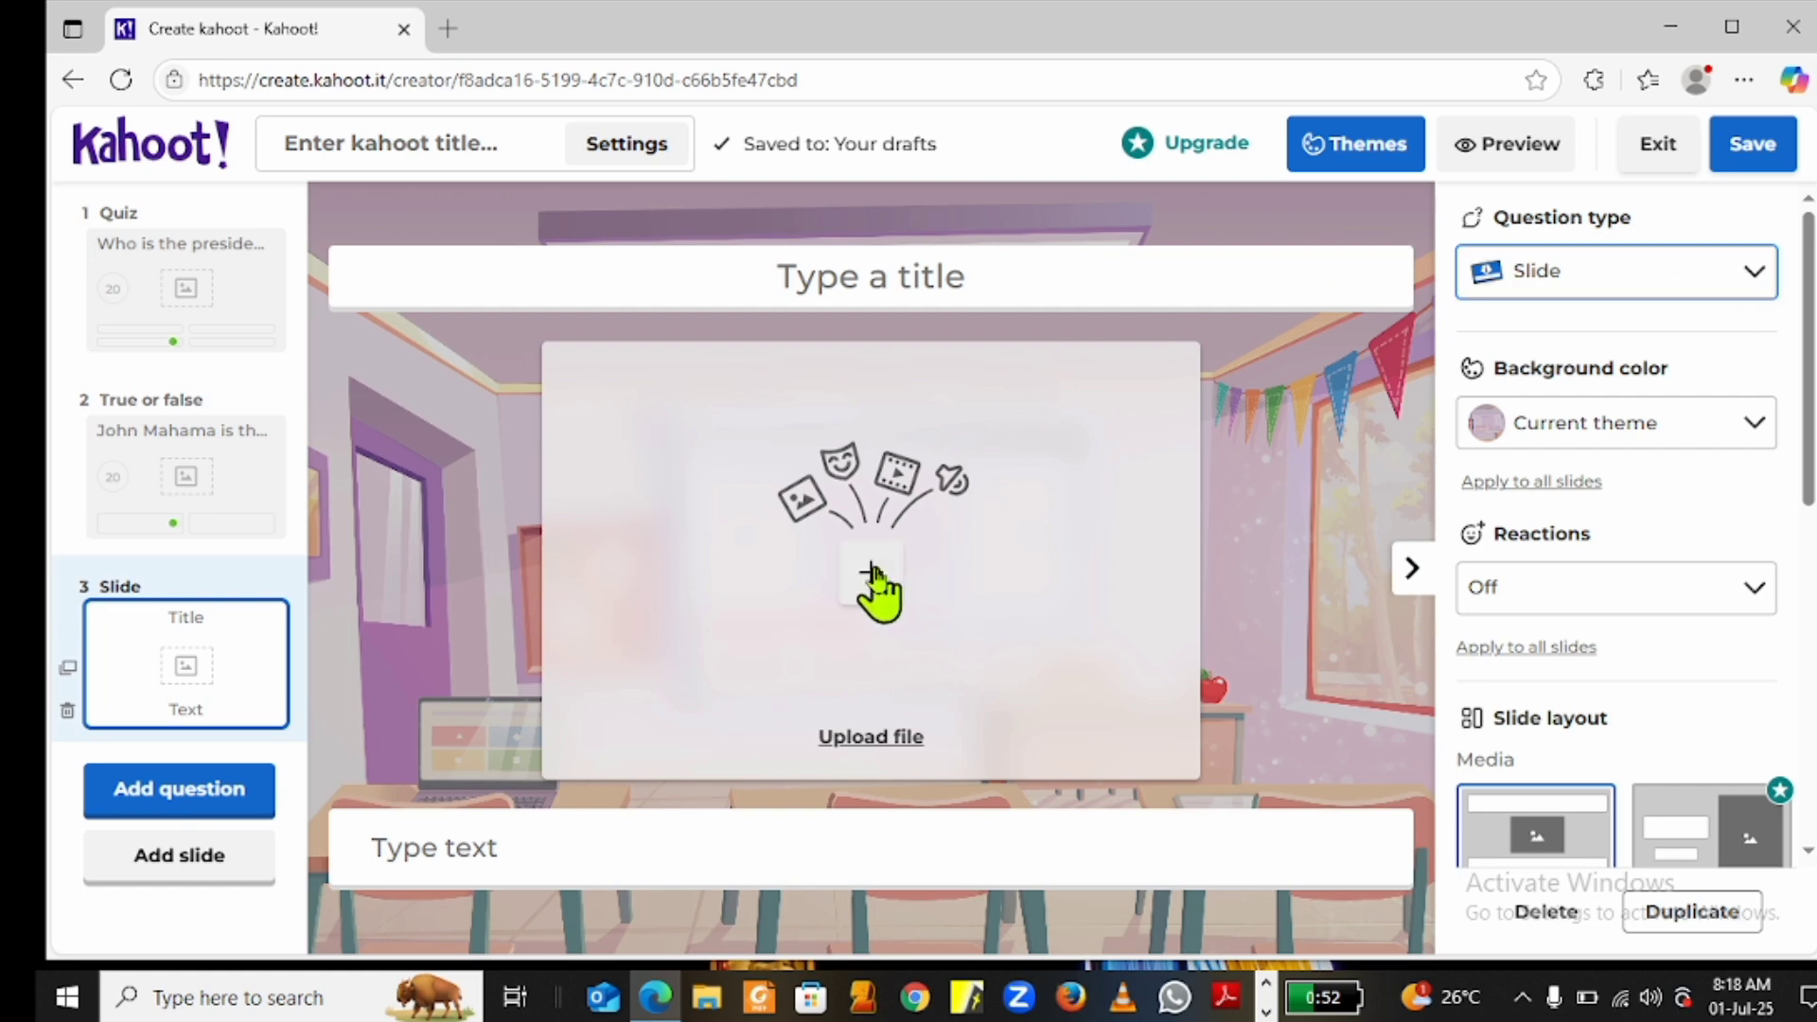
Upload the BUS picture from the GOAL folder on the desktop as the new slide's image
click(859, 748)
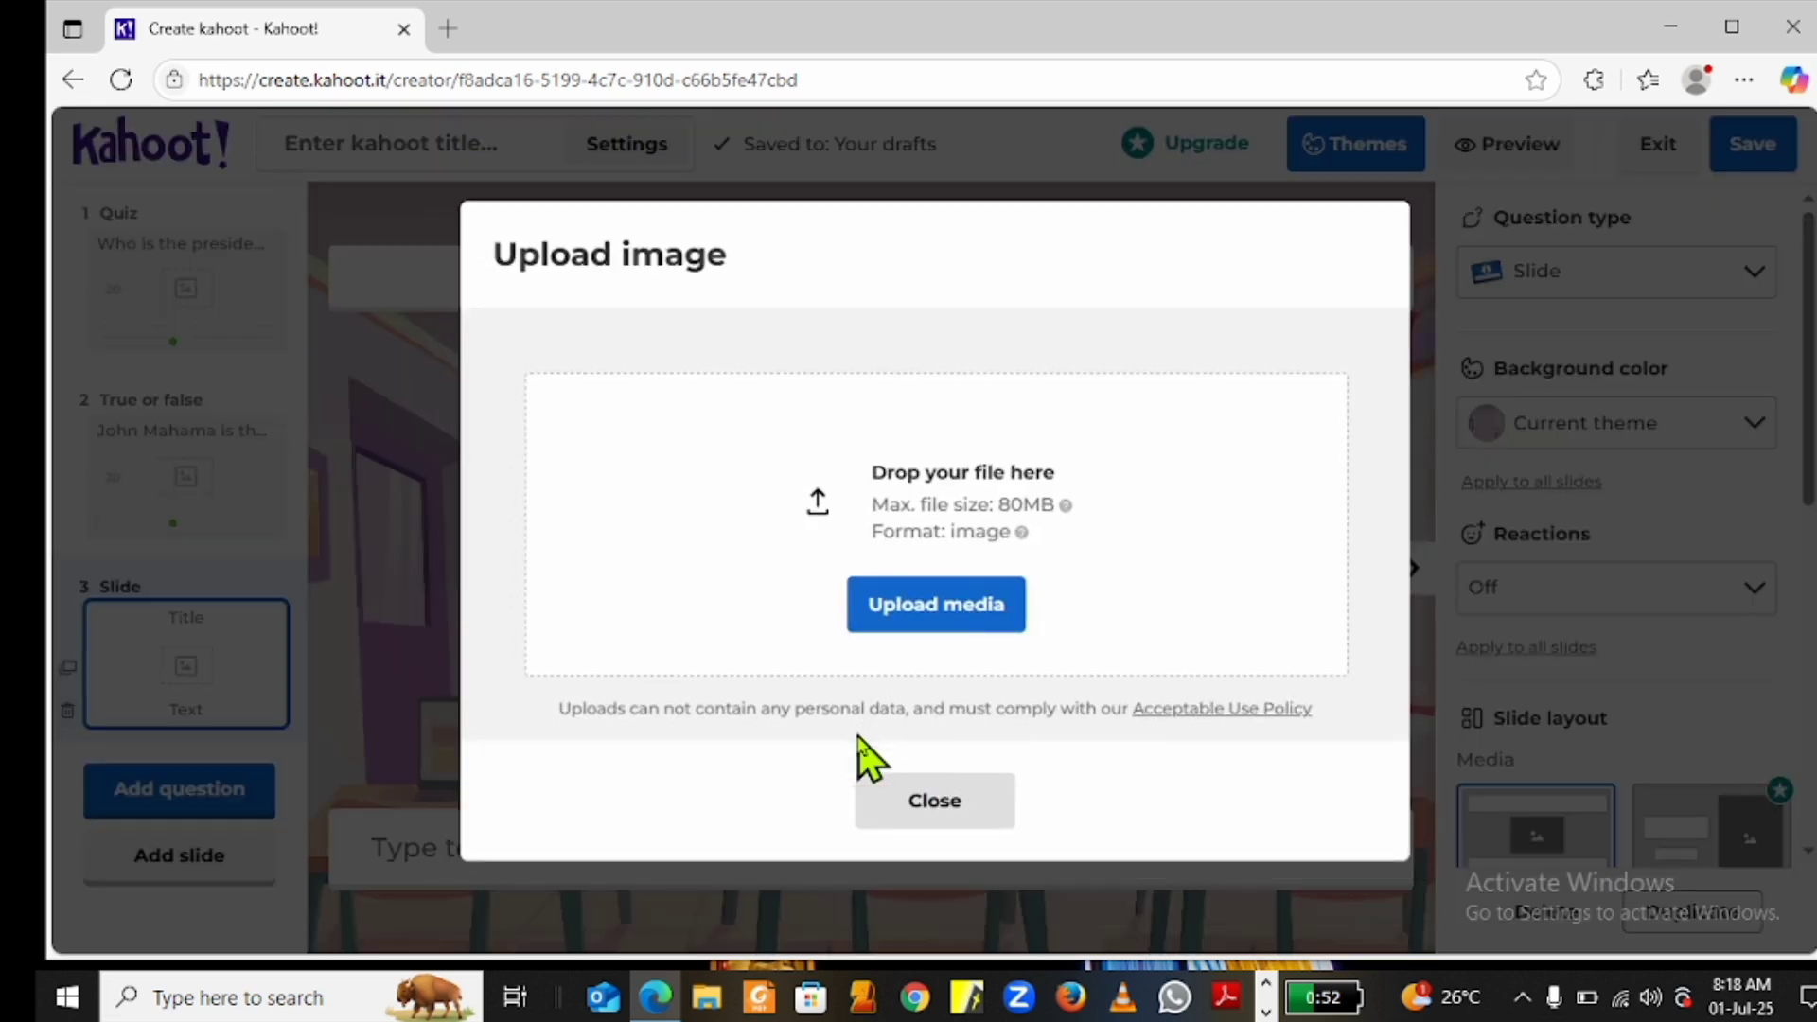
click(942, 611)
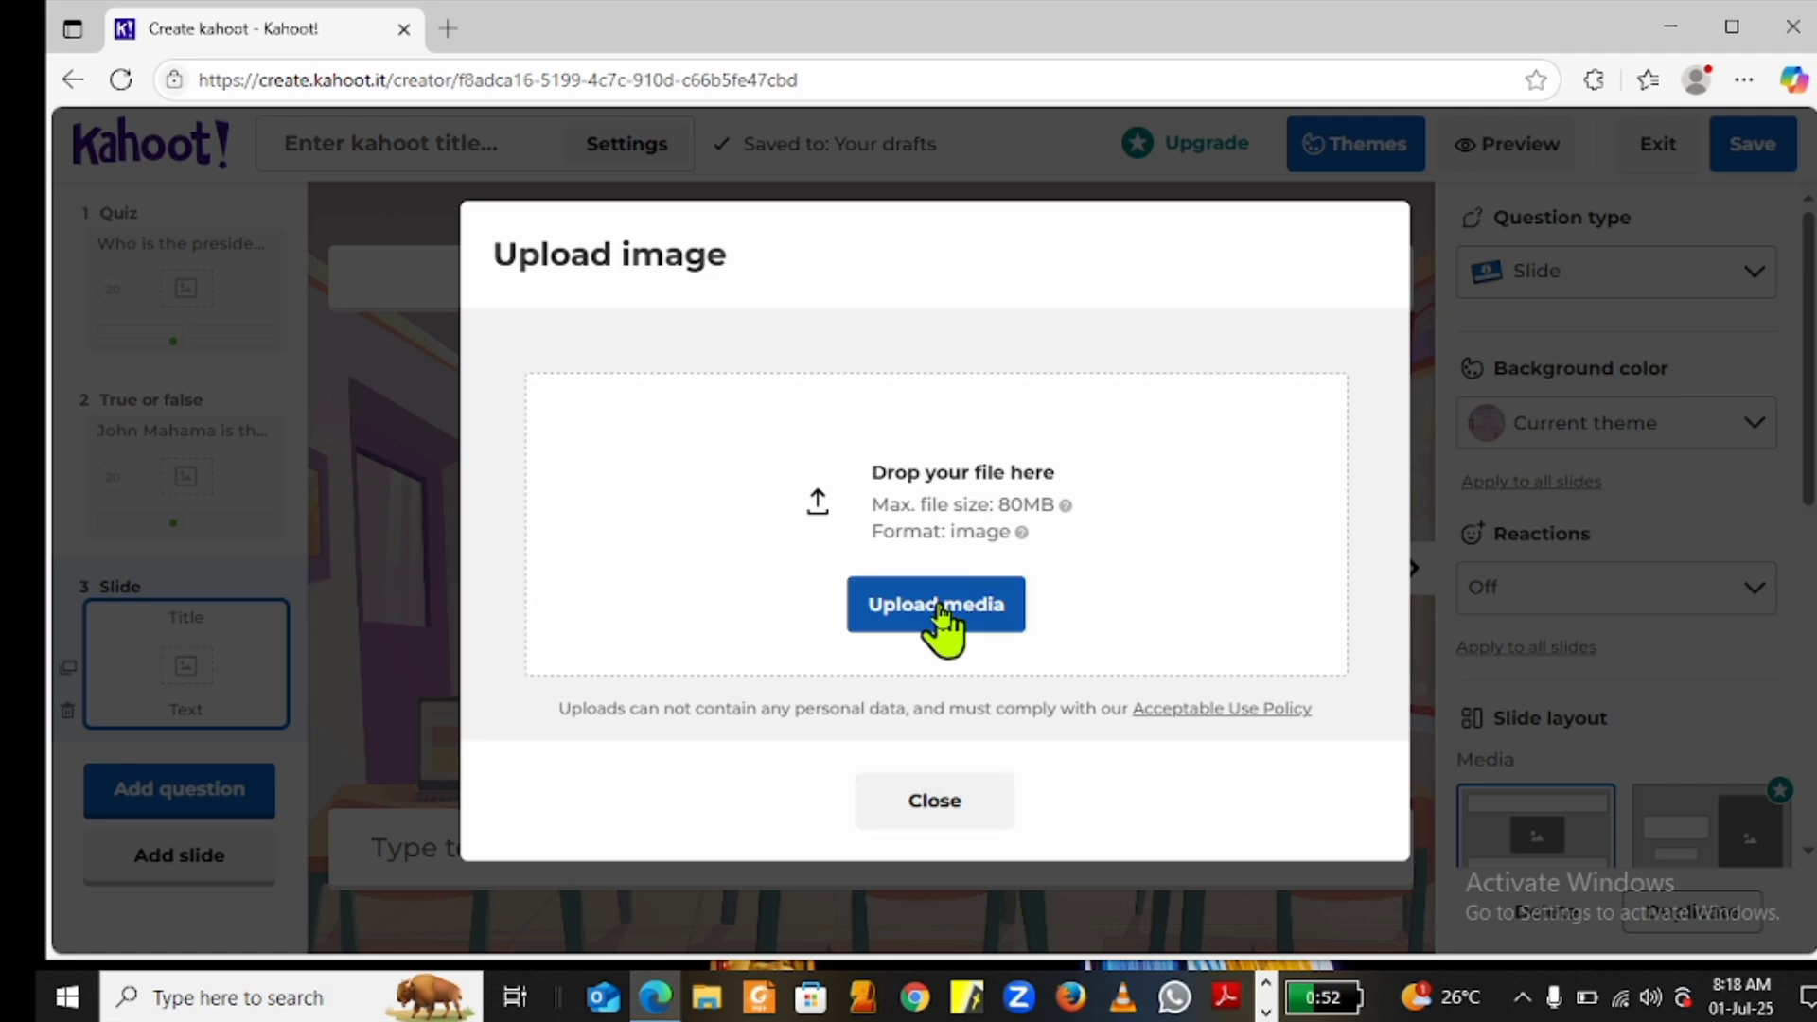
click(939, 606)
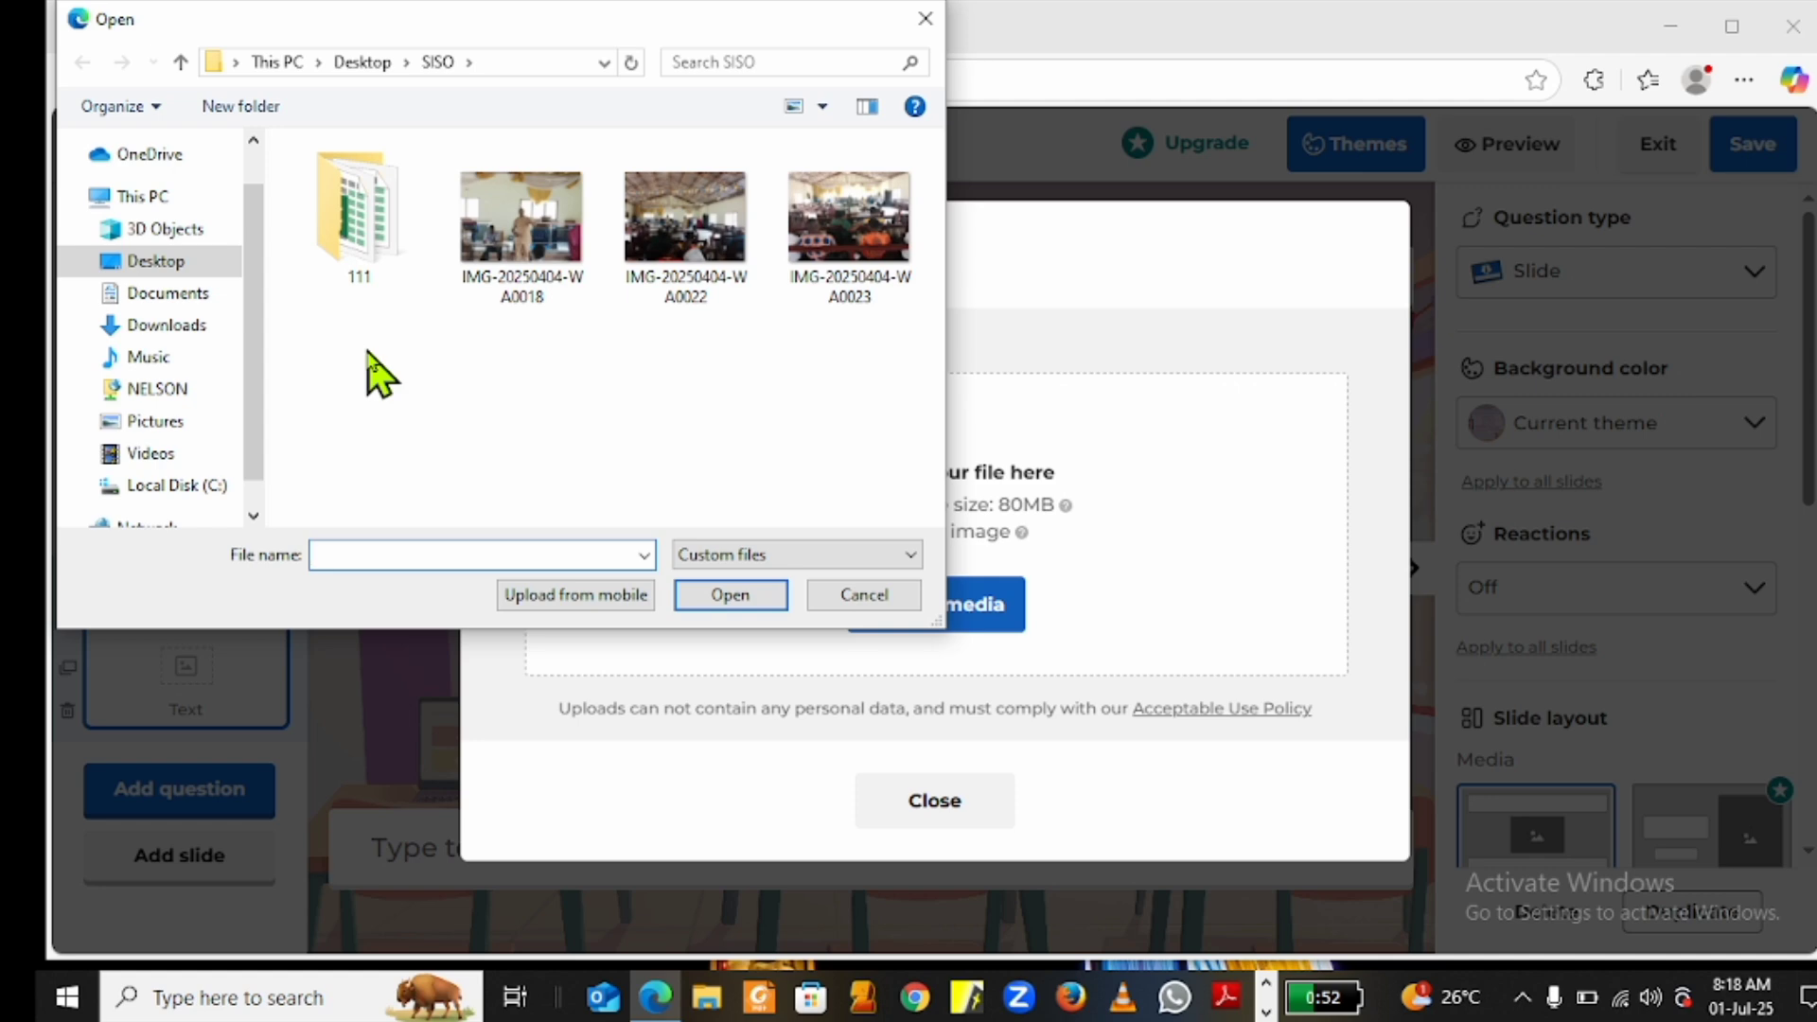
click(154, 270)
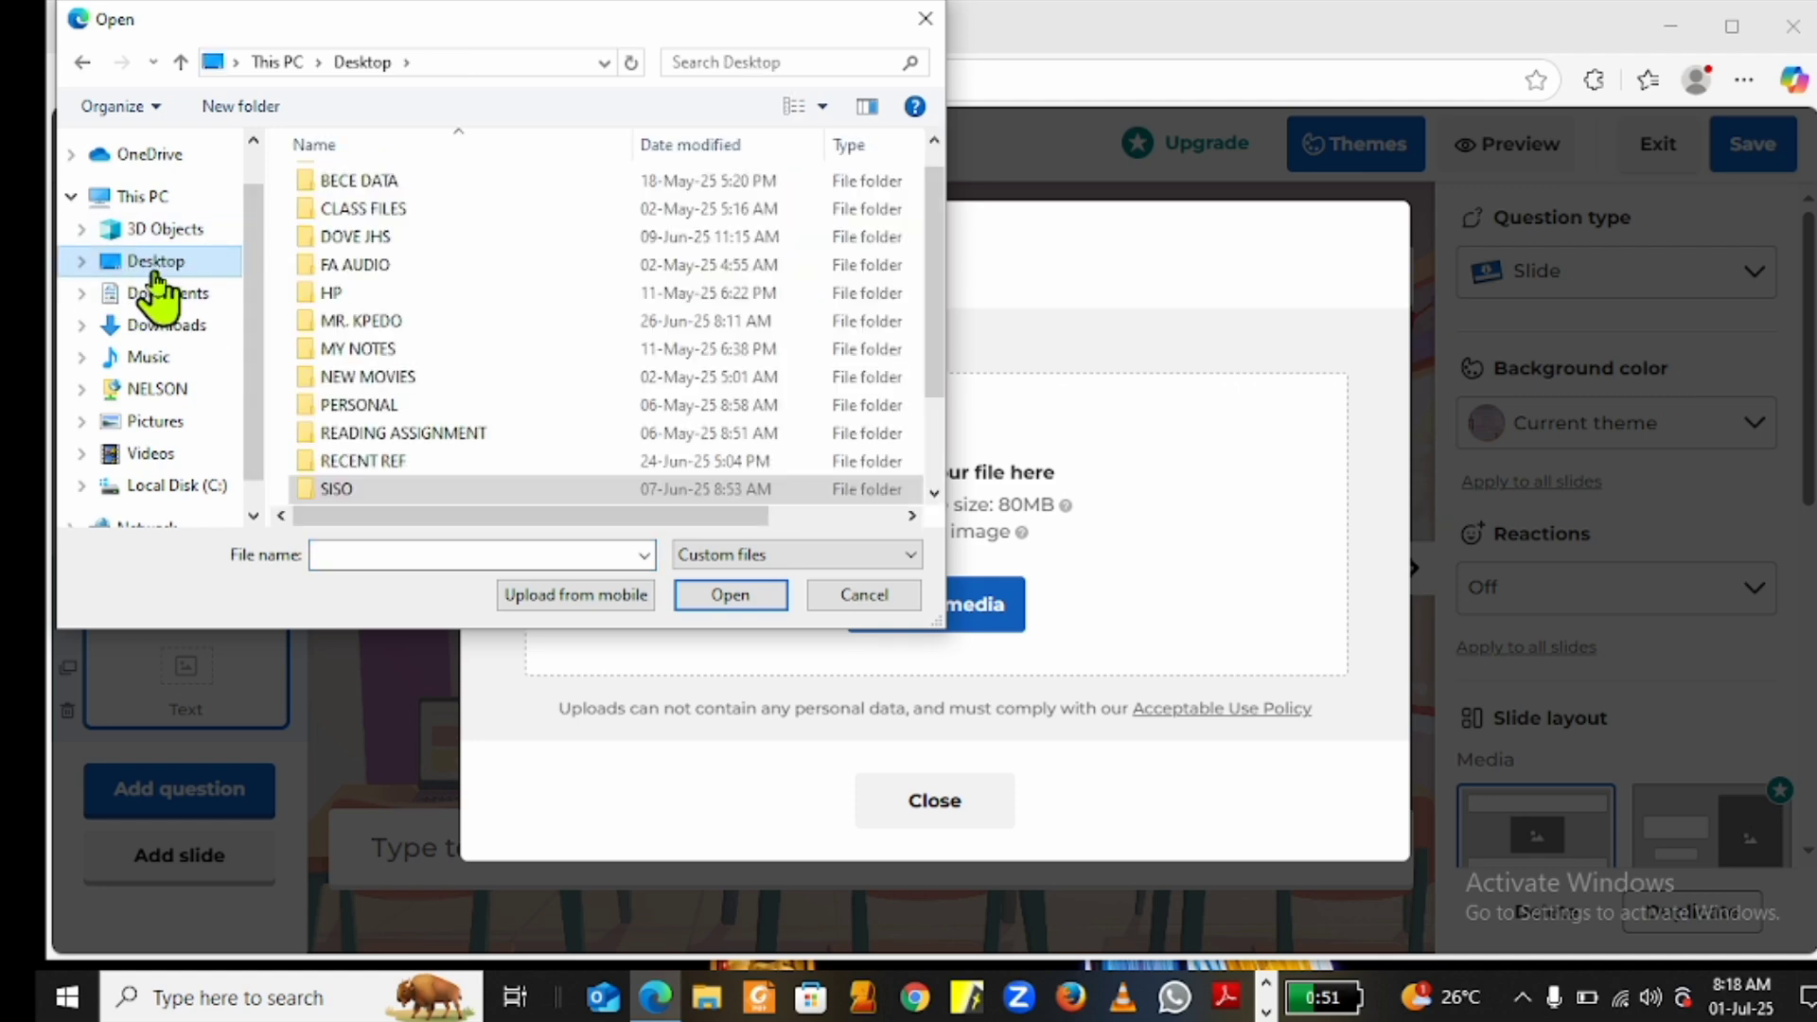
double_click(398, 321)
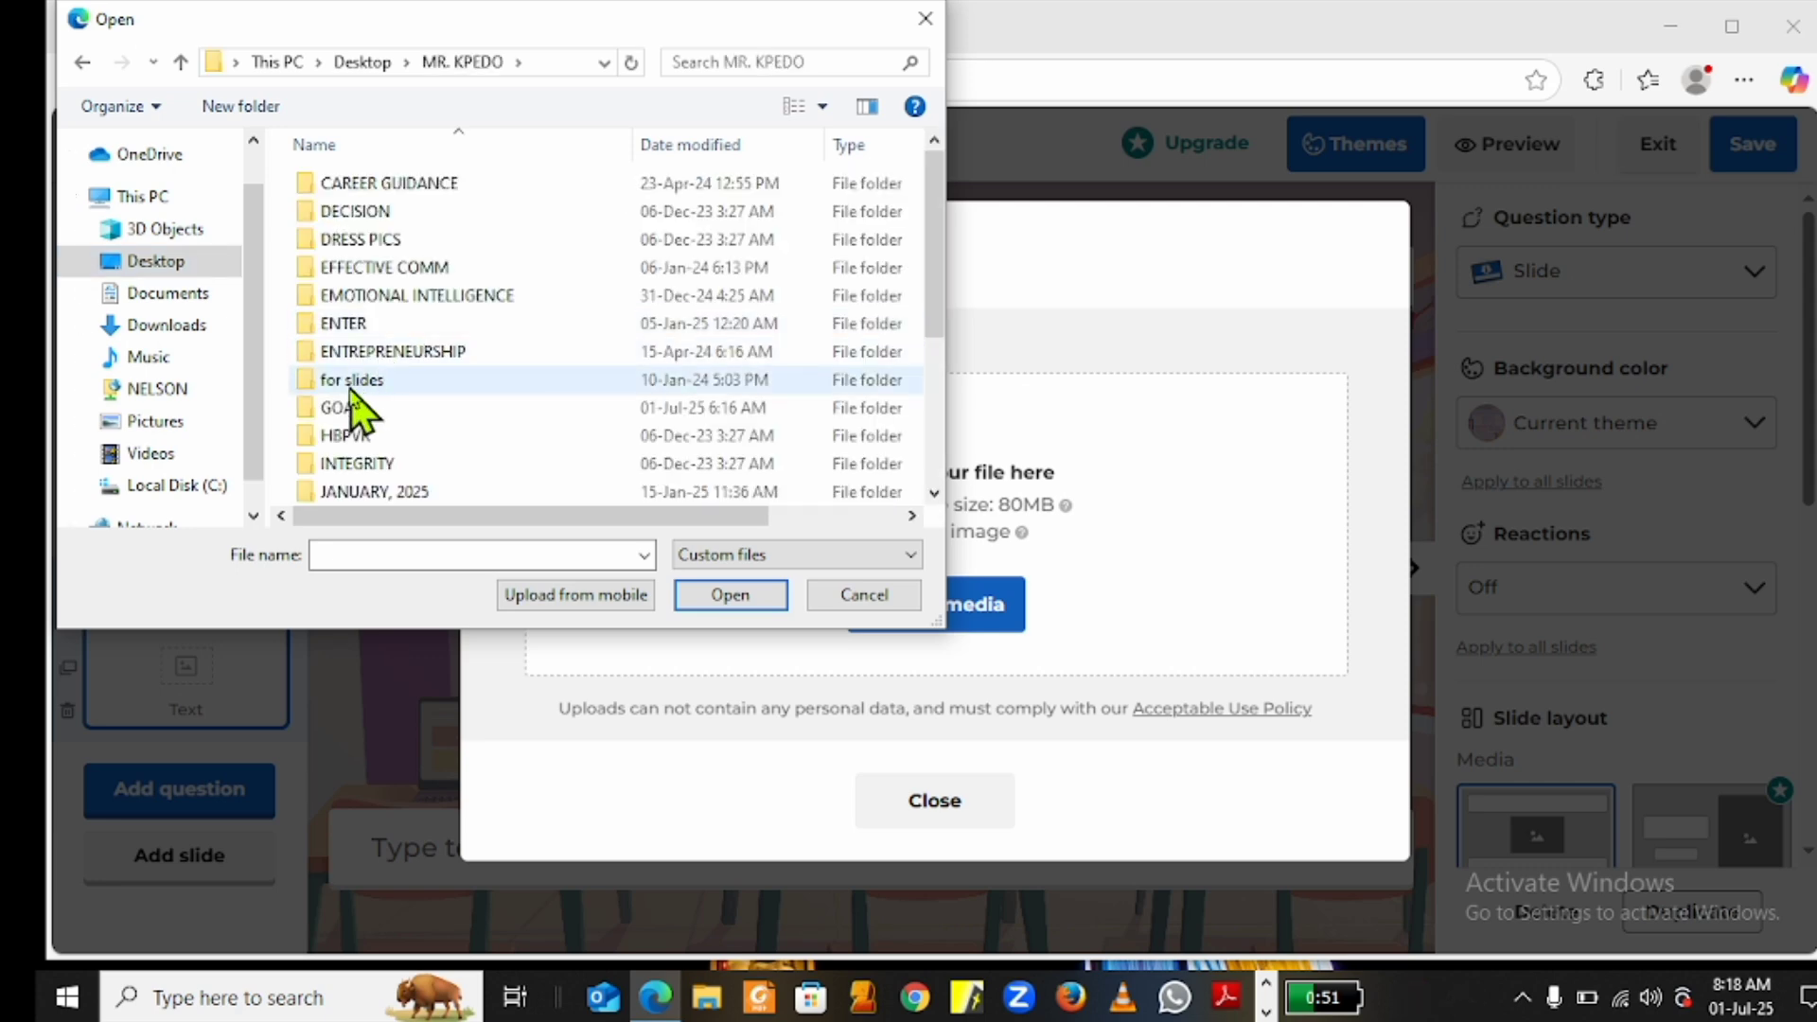
double_click(350, 407)
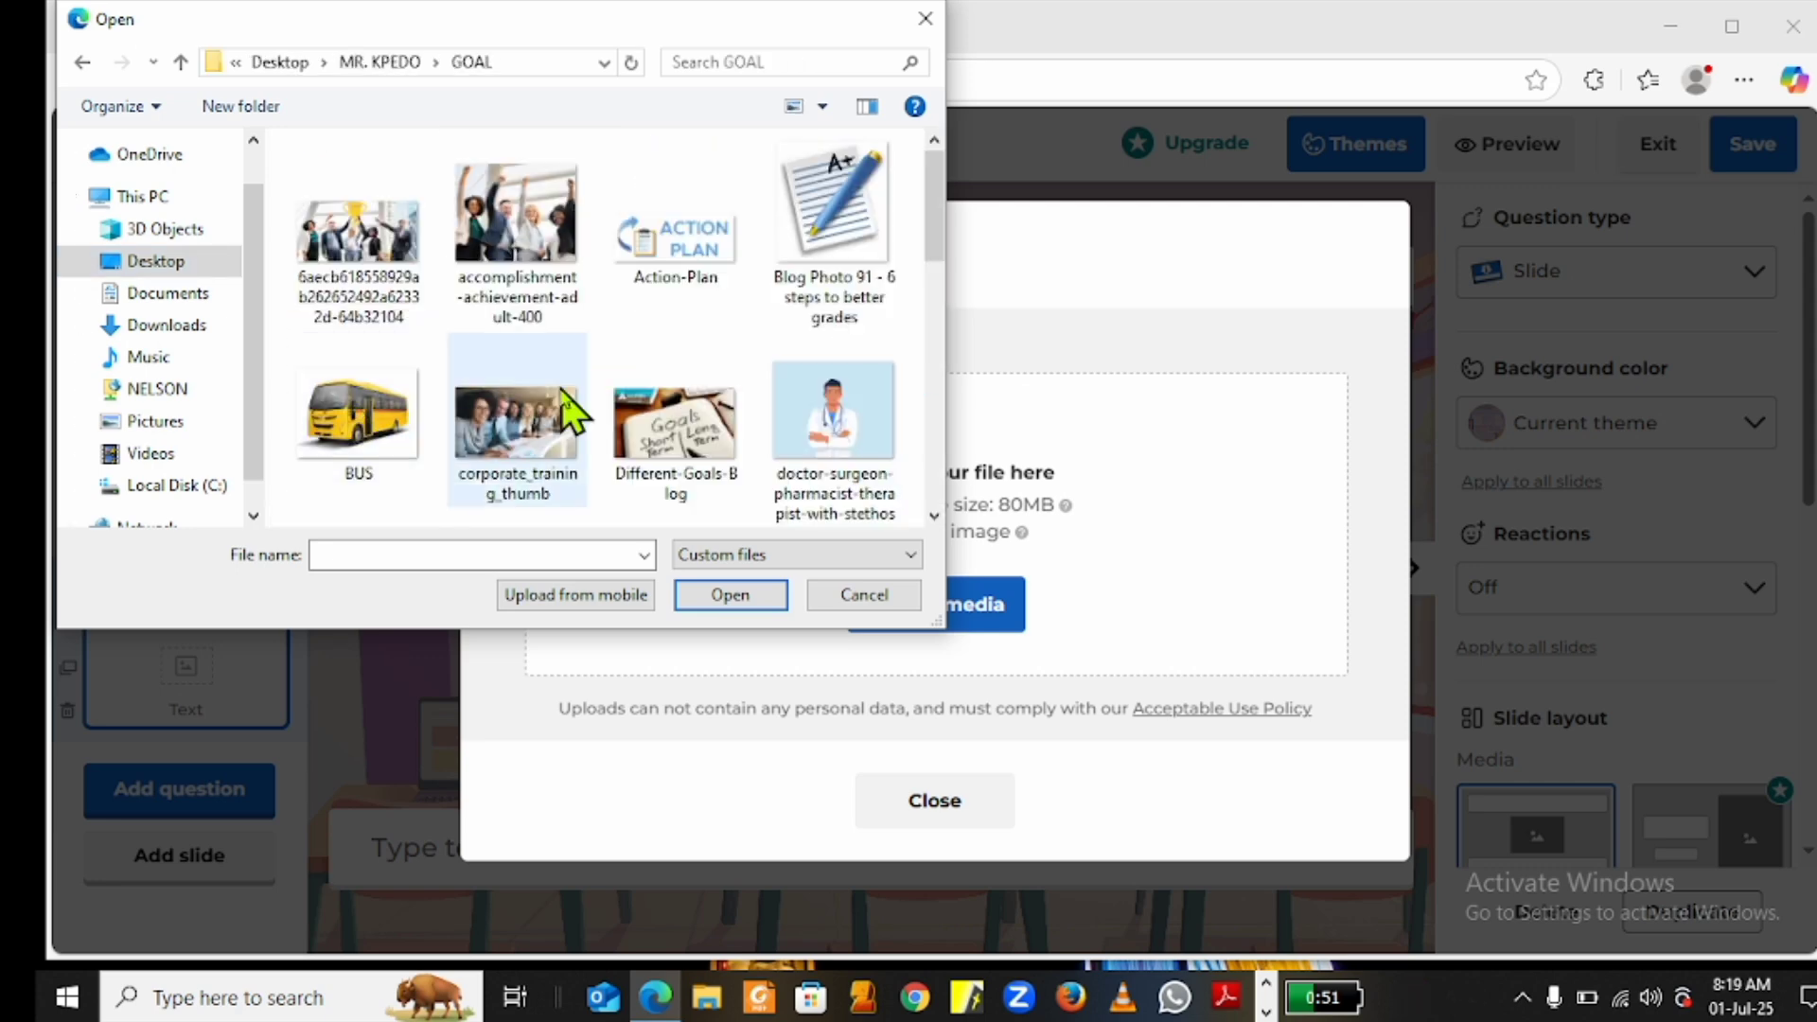
click(352, 411)
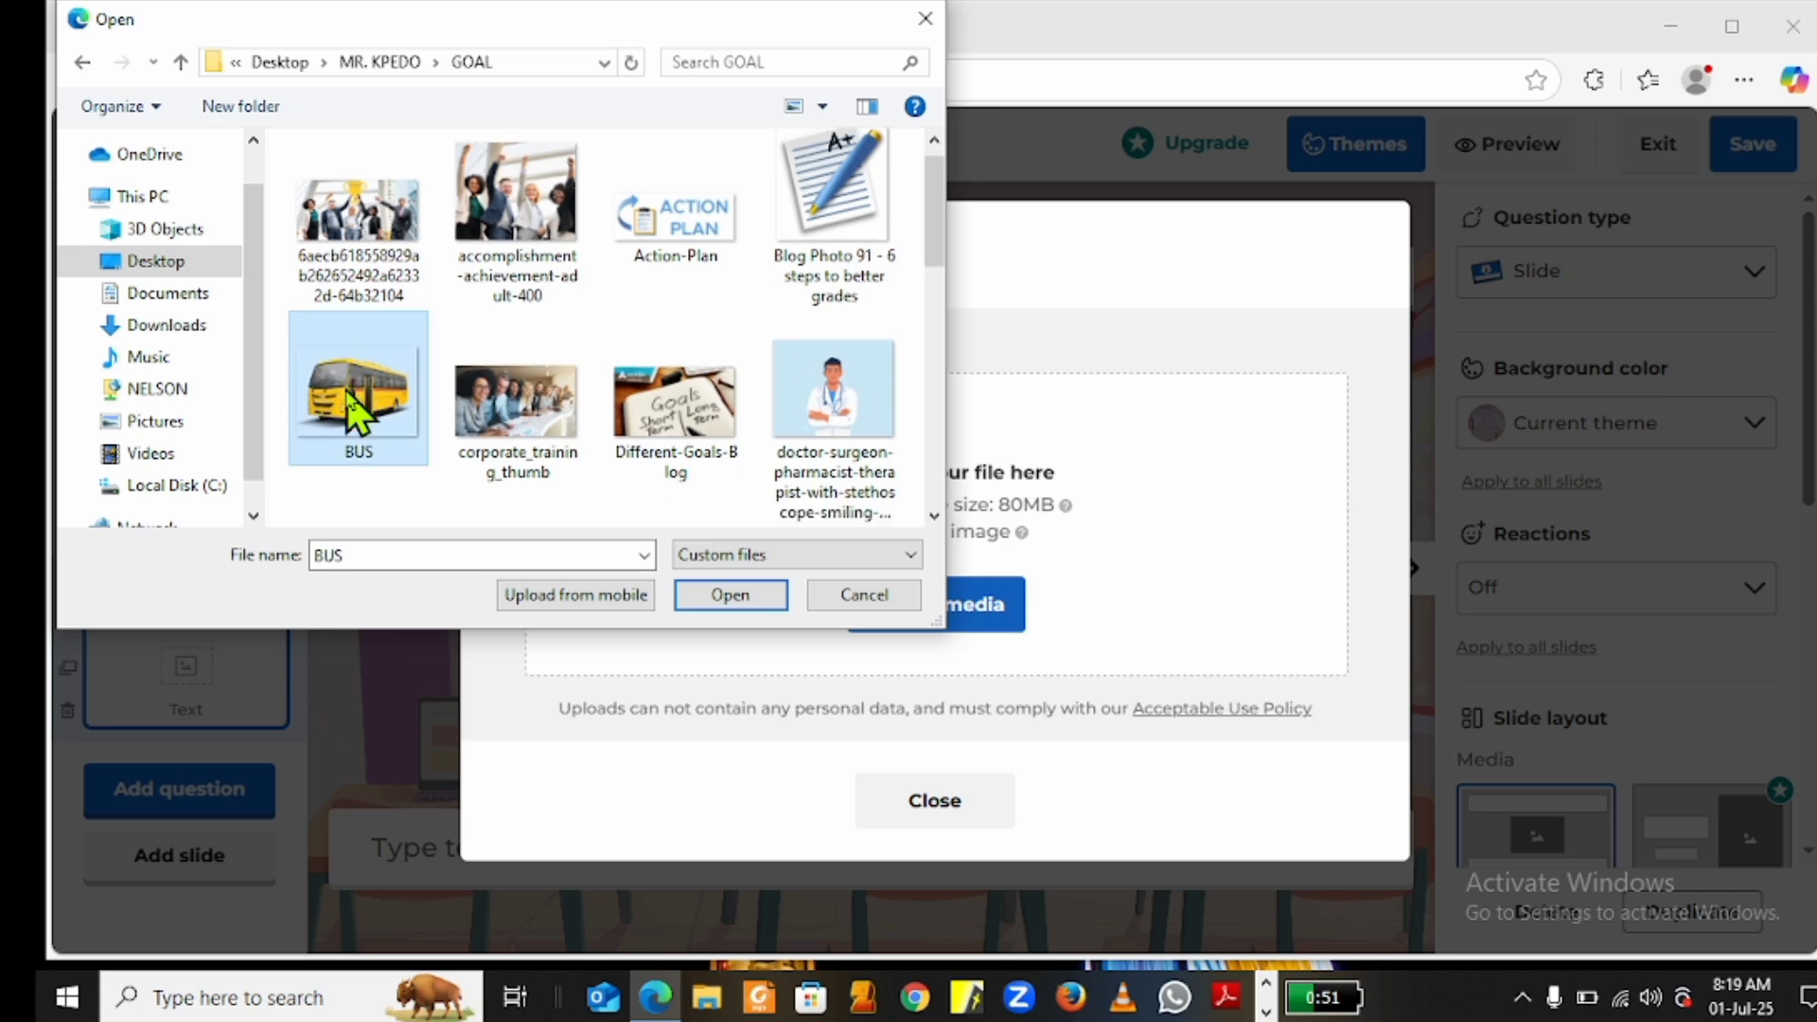
click(755, 598)
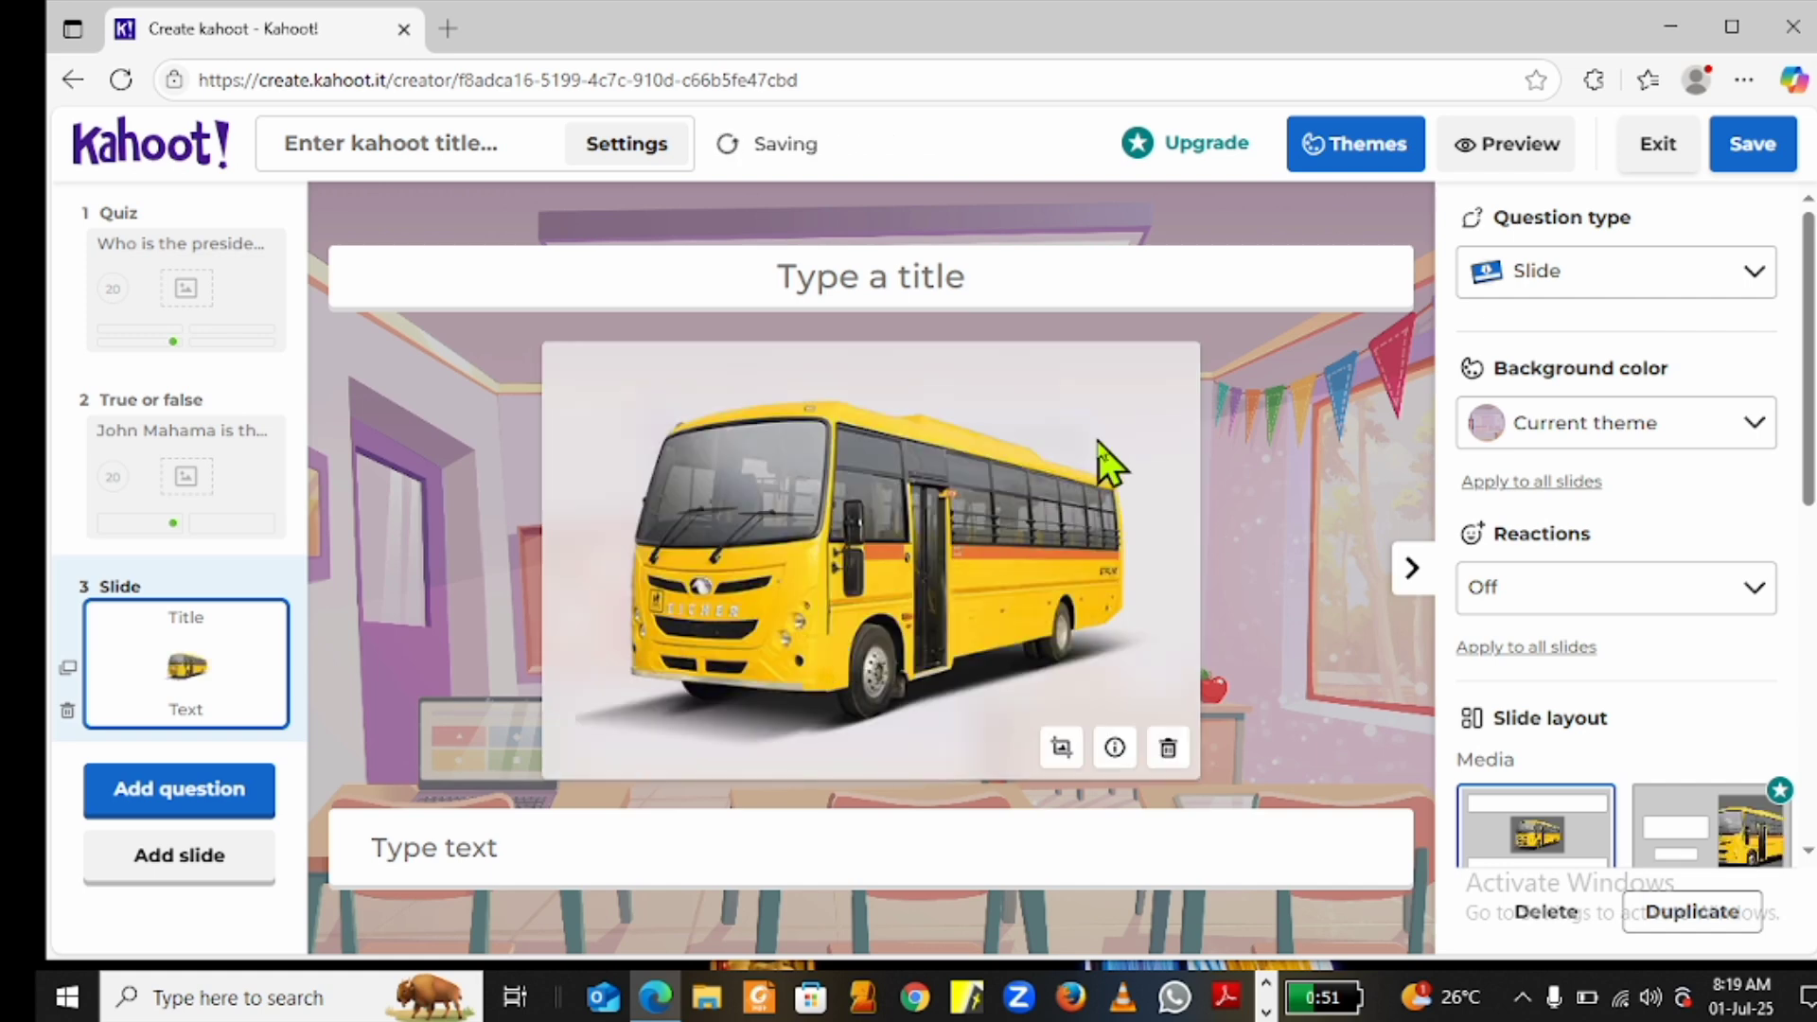
Enter "What is this?" as the title of the bus slide
click(854, 274)
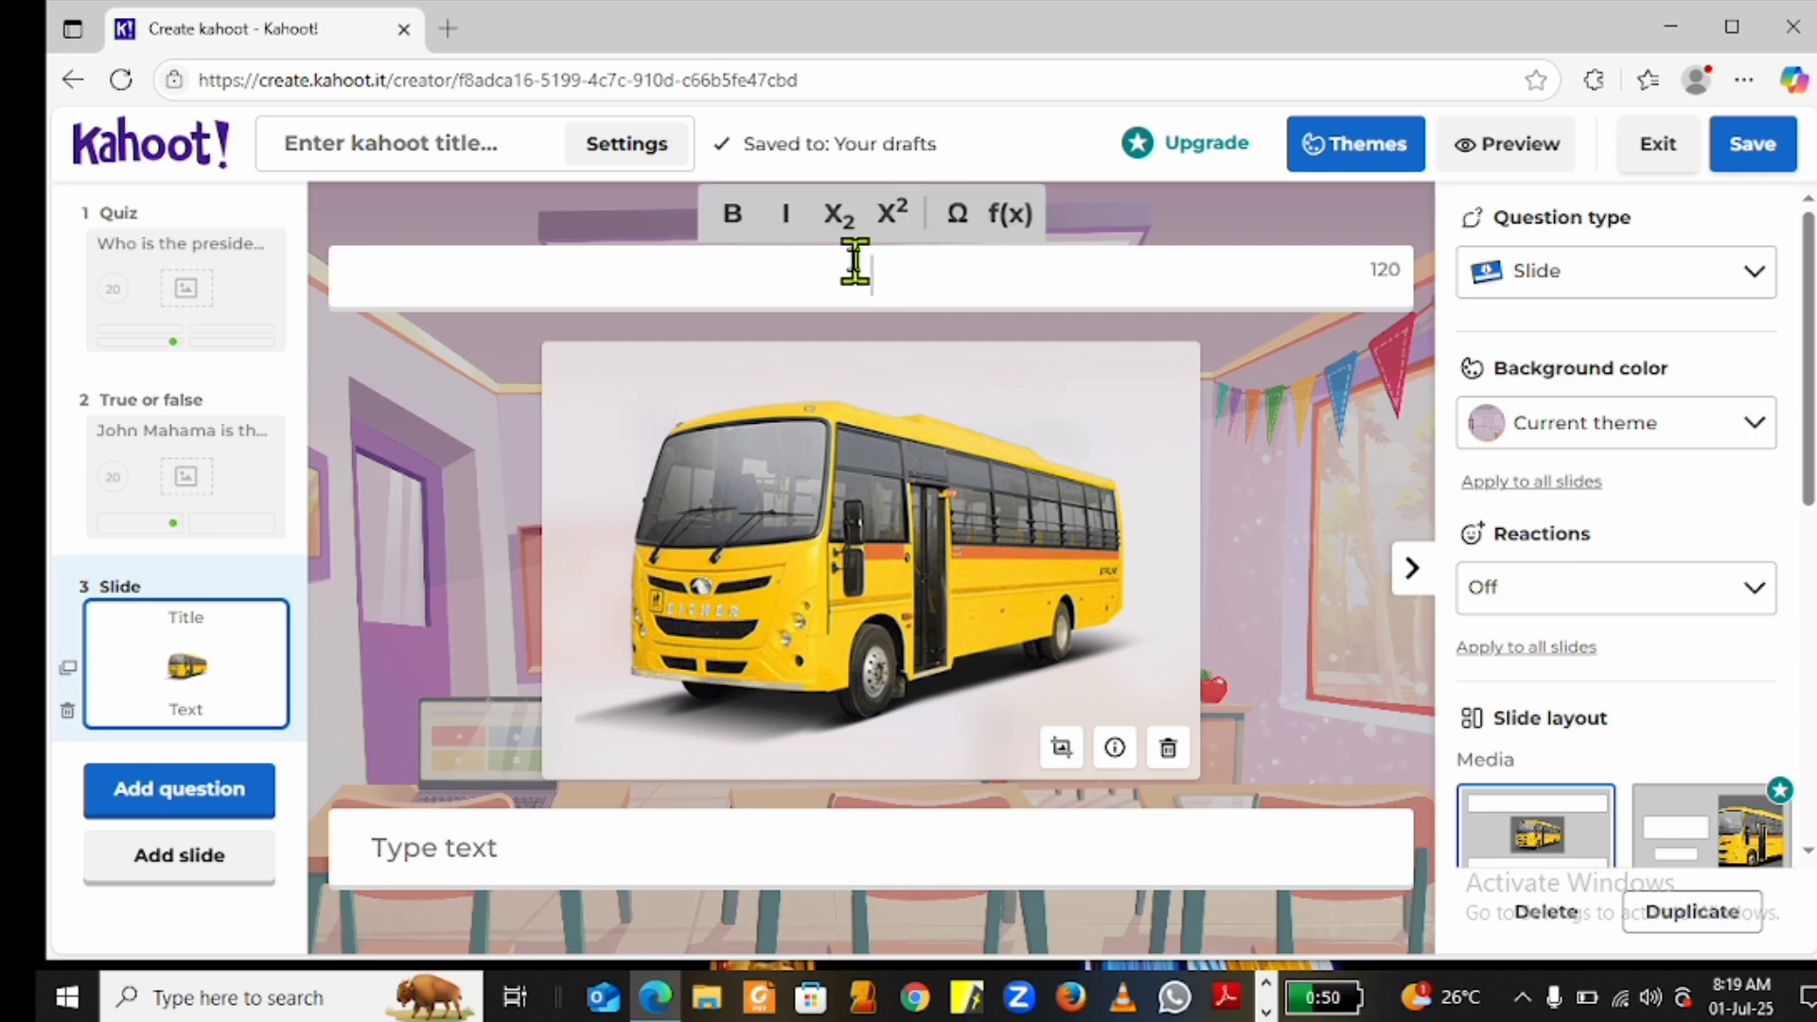
text(What is this)
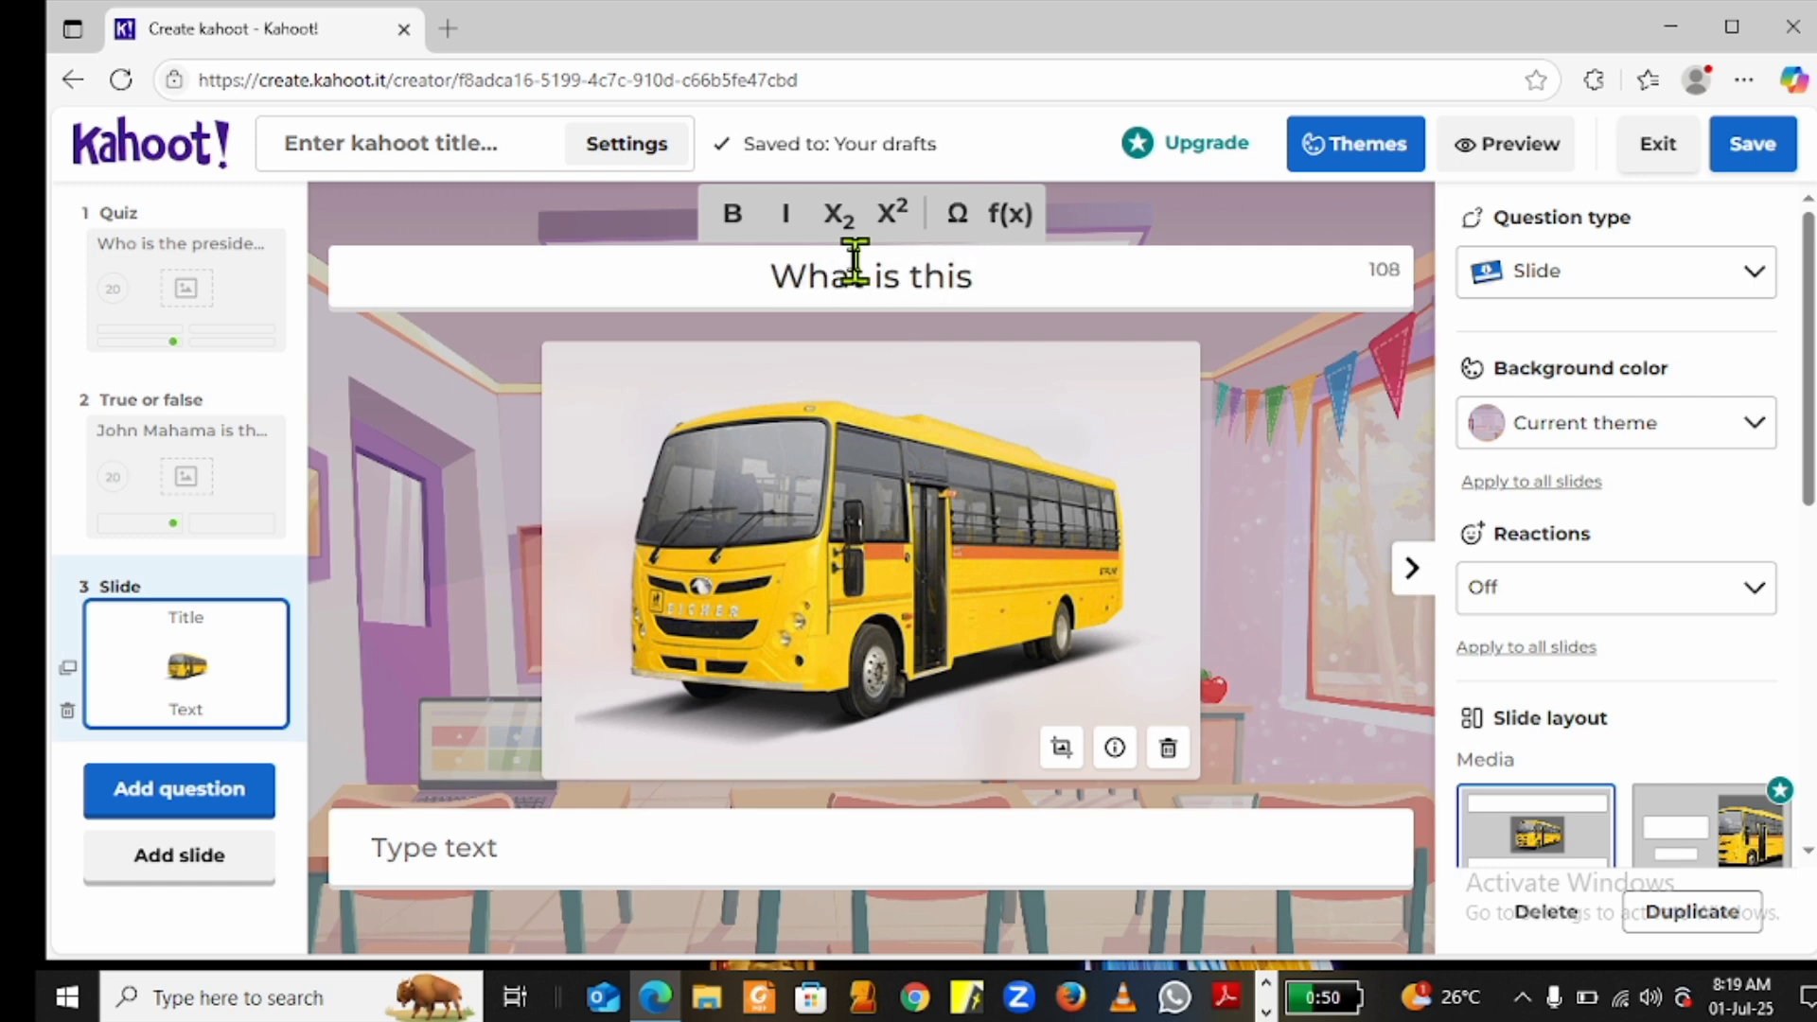
text(?)
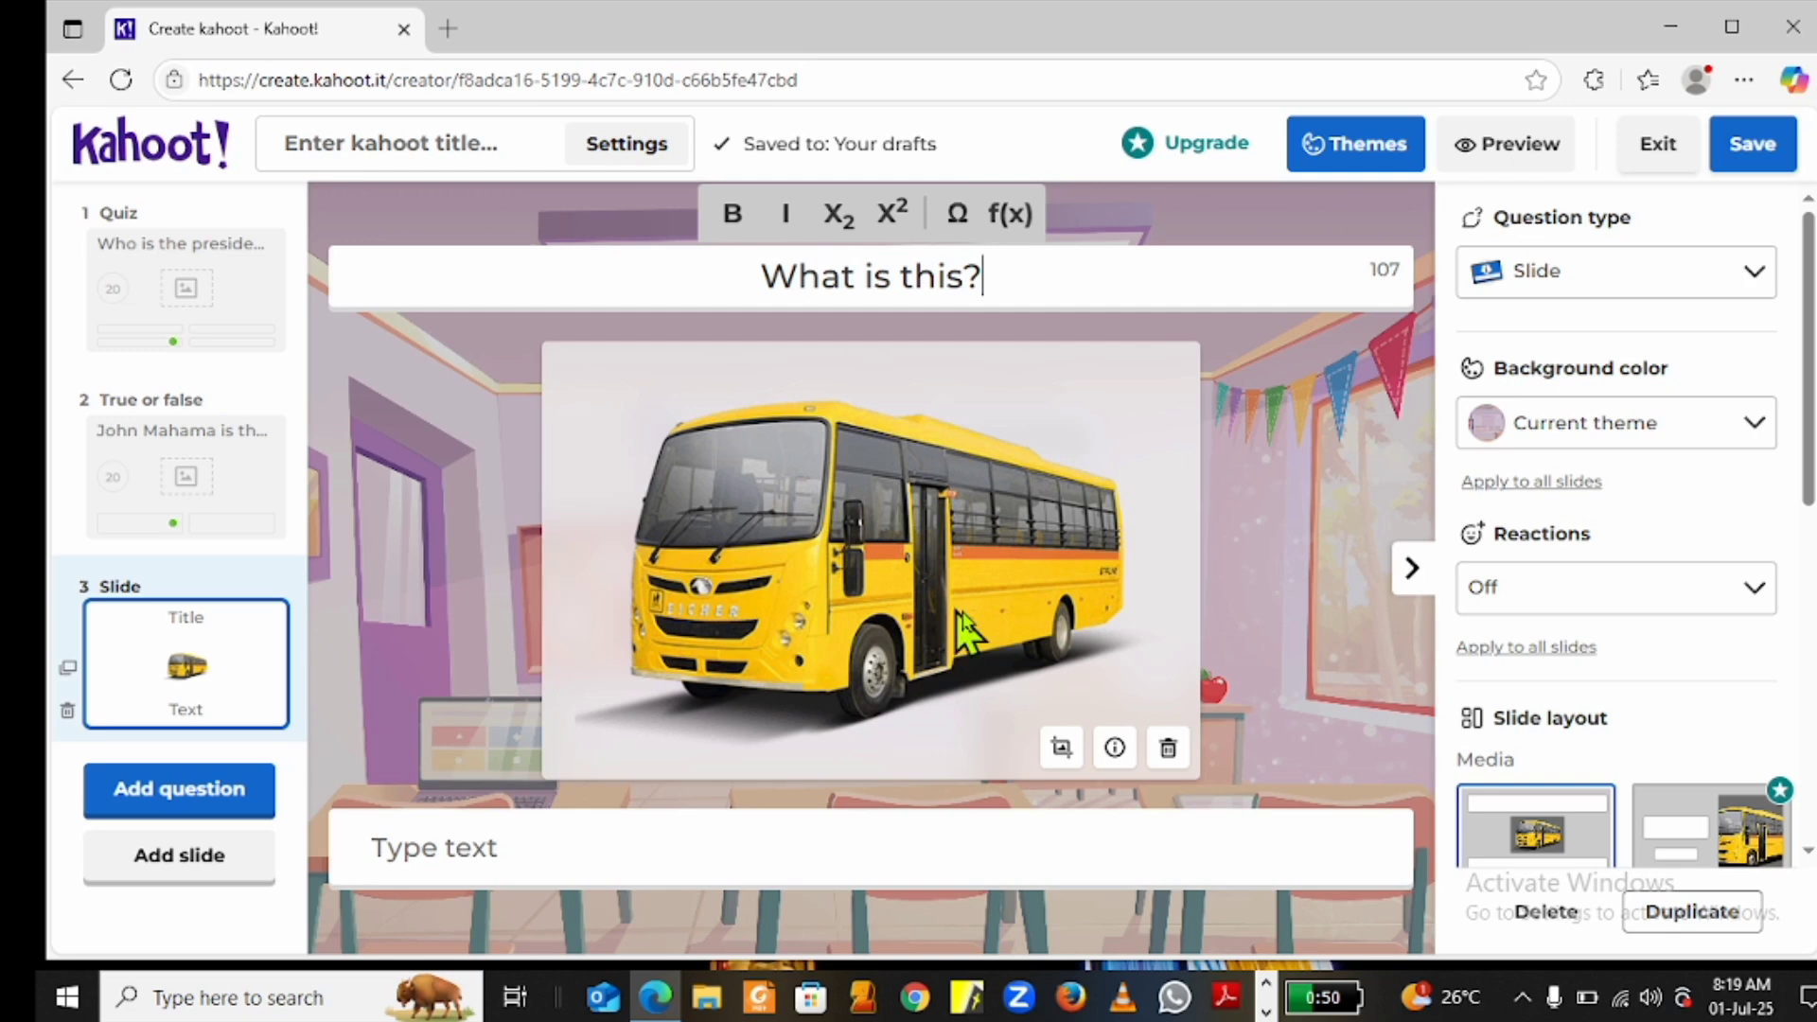
scroll(963, 615, down, 1)
scroll(964, 615, up, 1)
scroll(964, 615, down, 1)
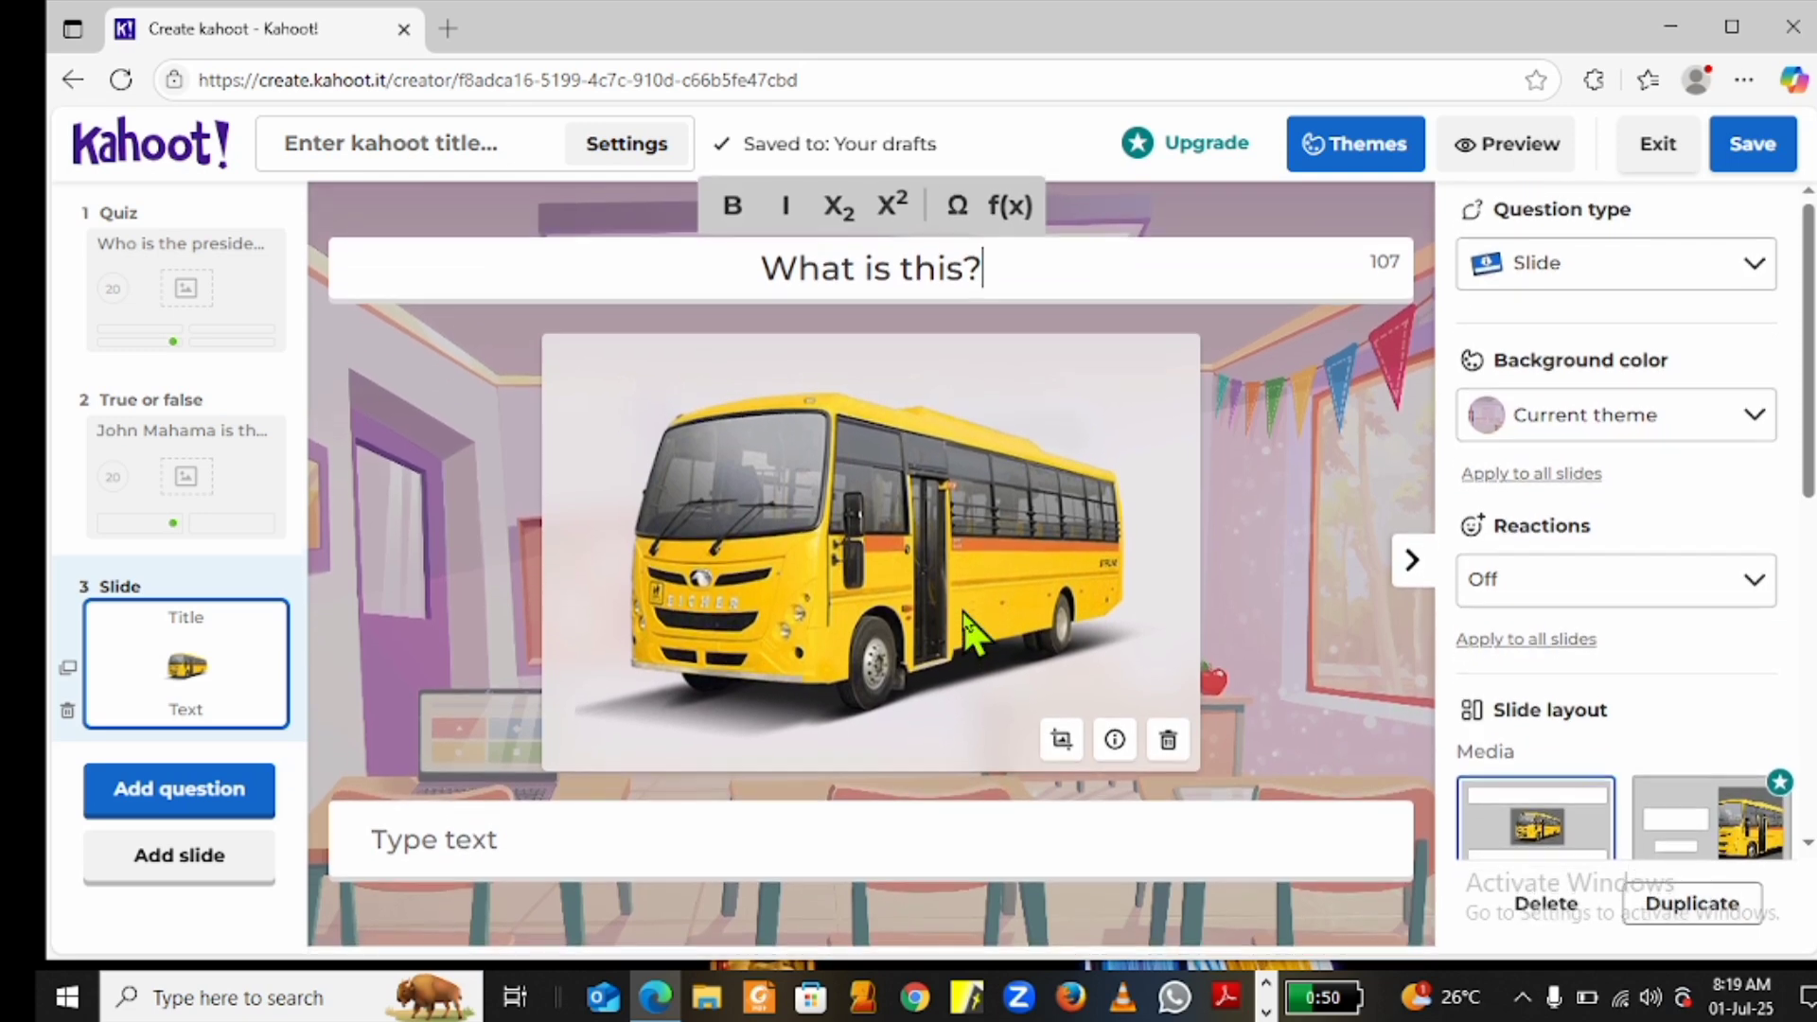
scroll(964, 626, up, 1)
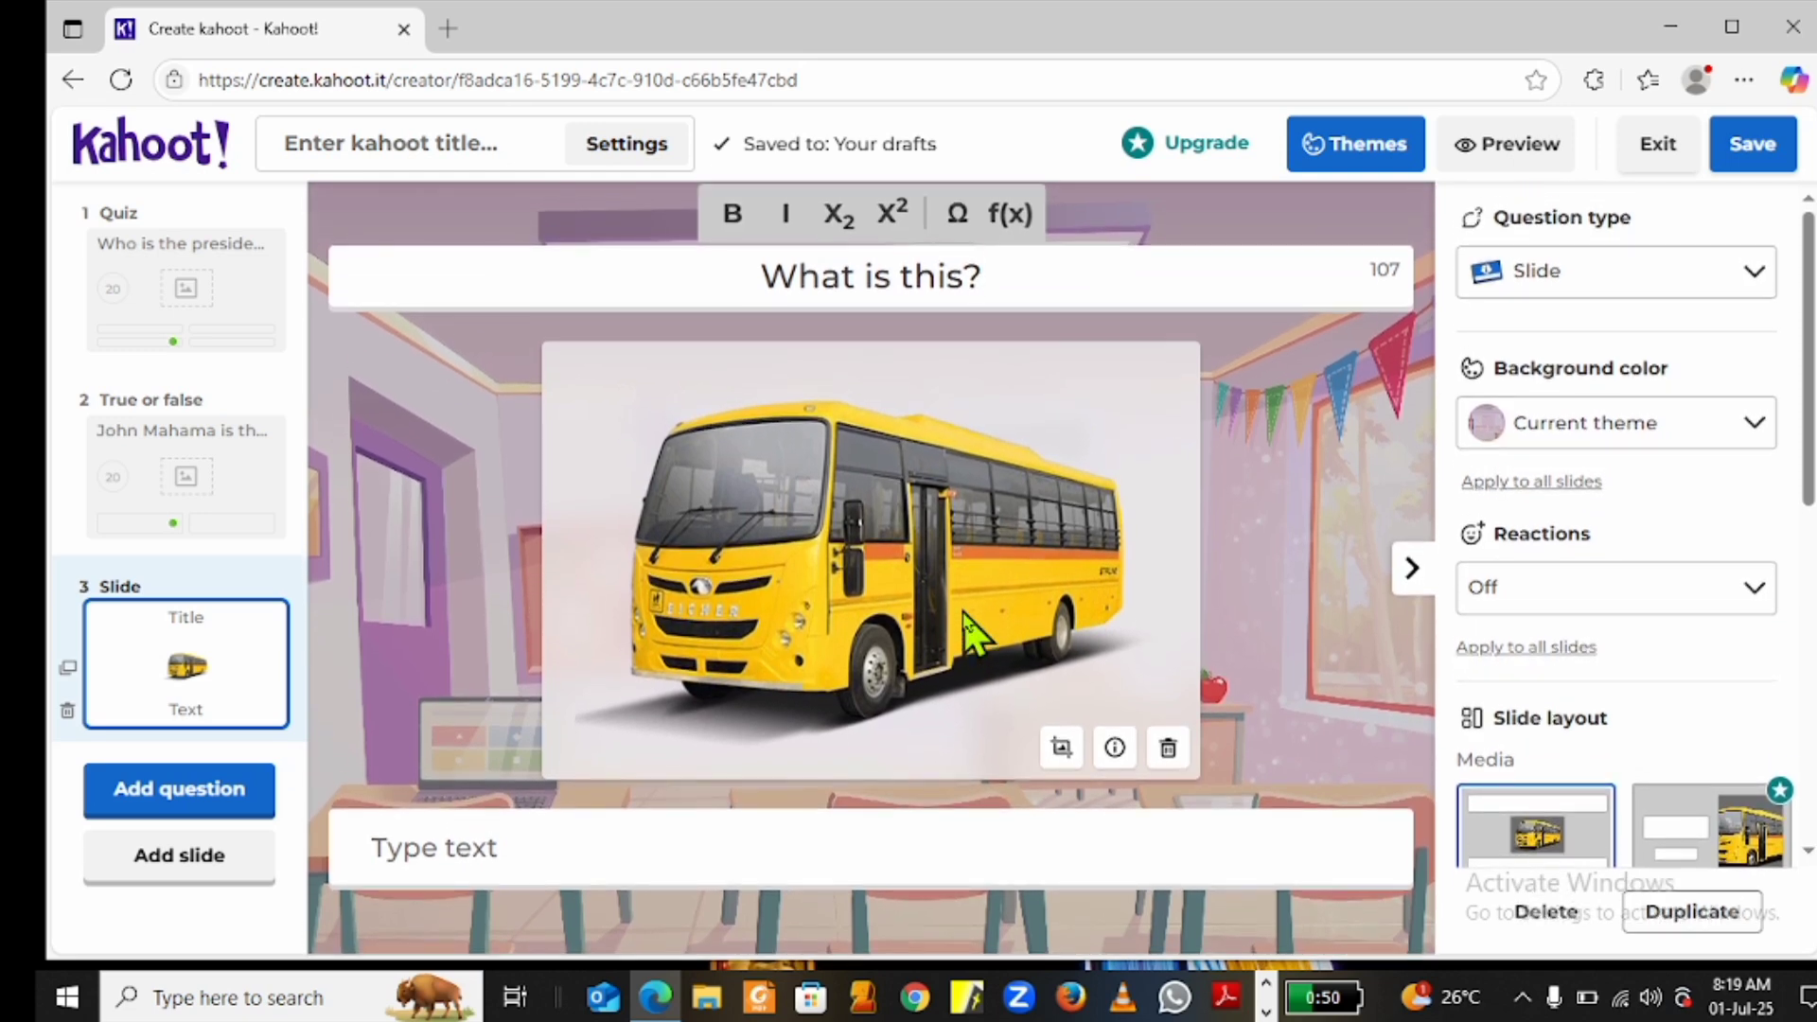
Change the bus slide's question type to Quiz
click(518, 849)
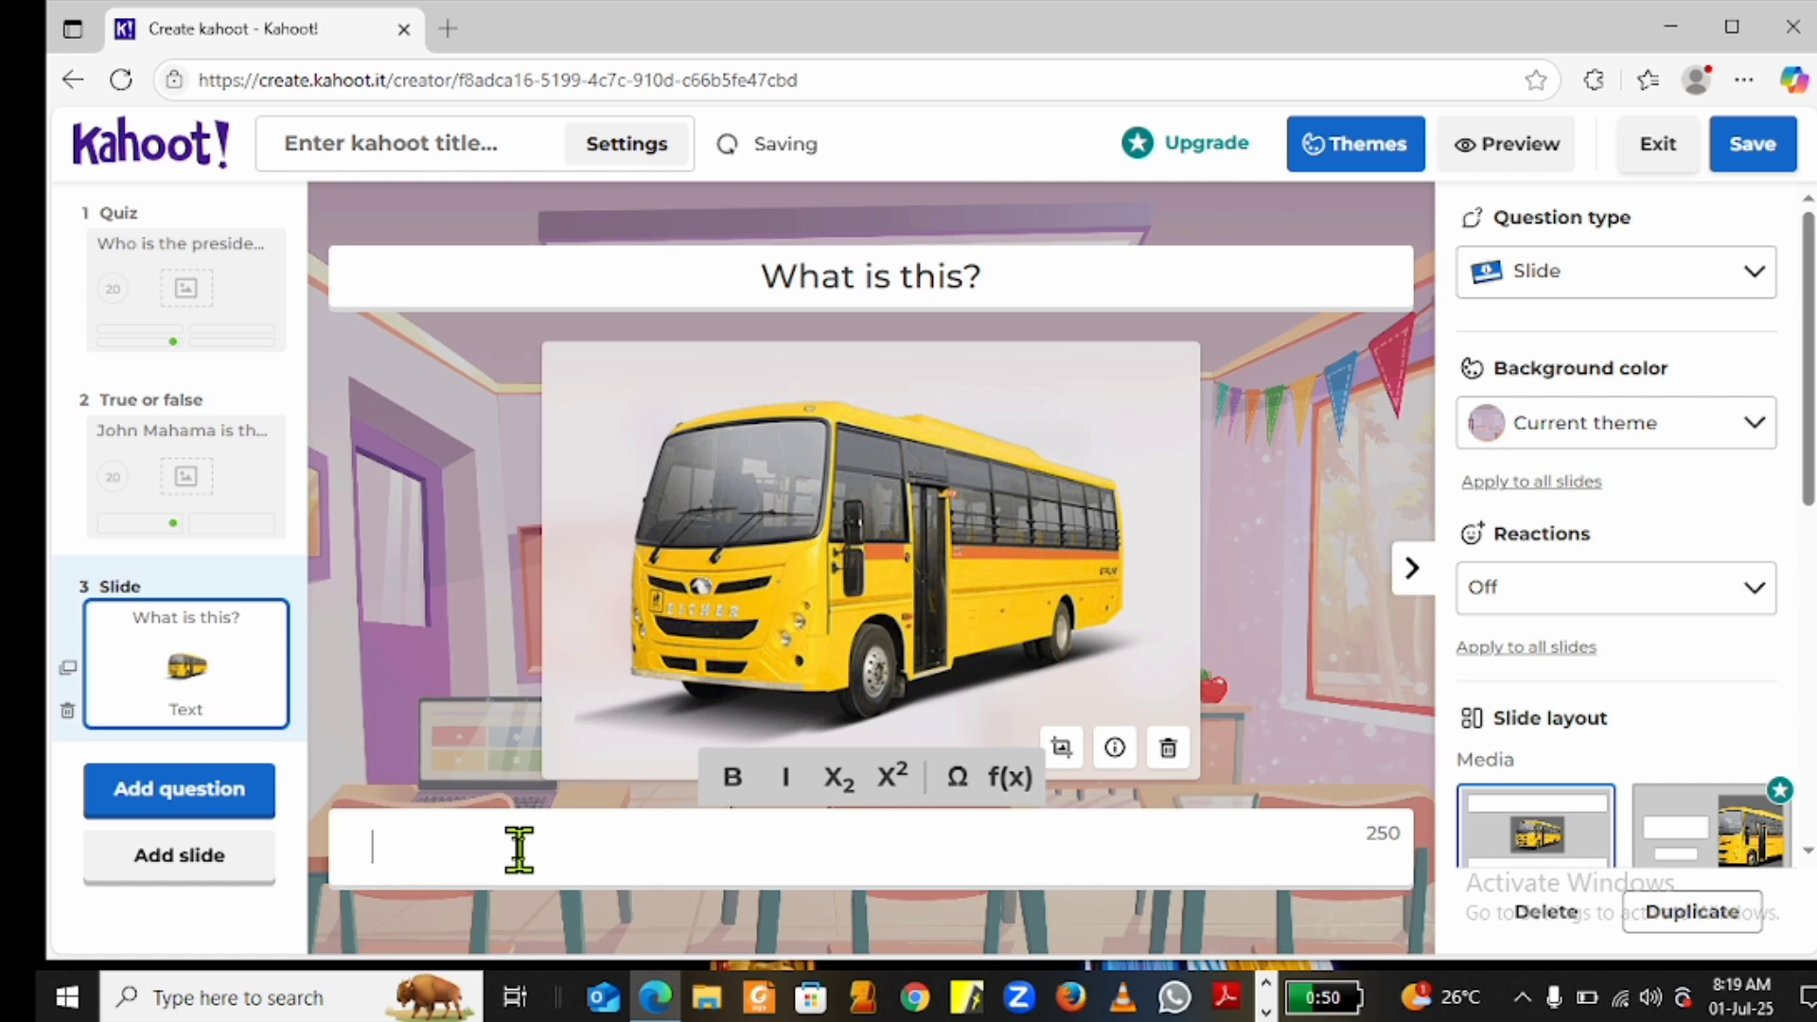
scroll(519, 849, down, 1)
scroll(519, 849, up, 1)
scroll(519, 849, down, 1)
scroll(519, 849, up, 1)
click(1754, 275)
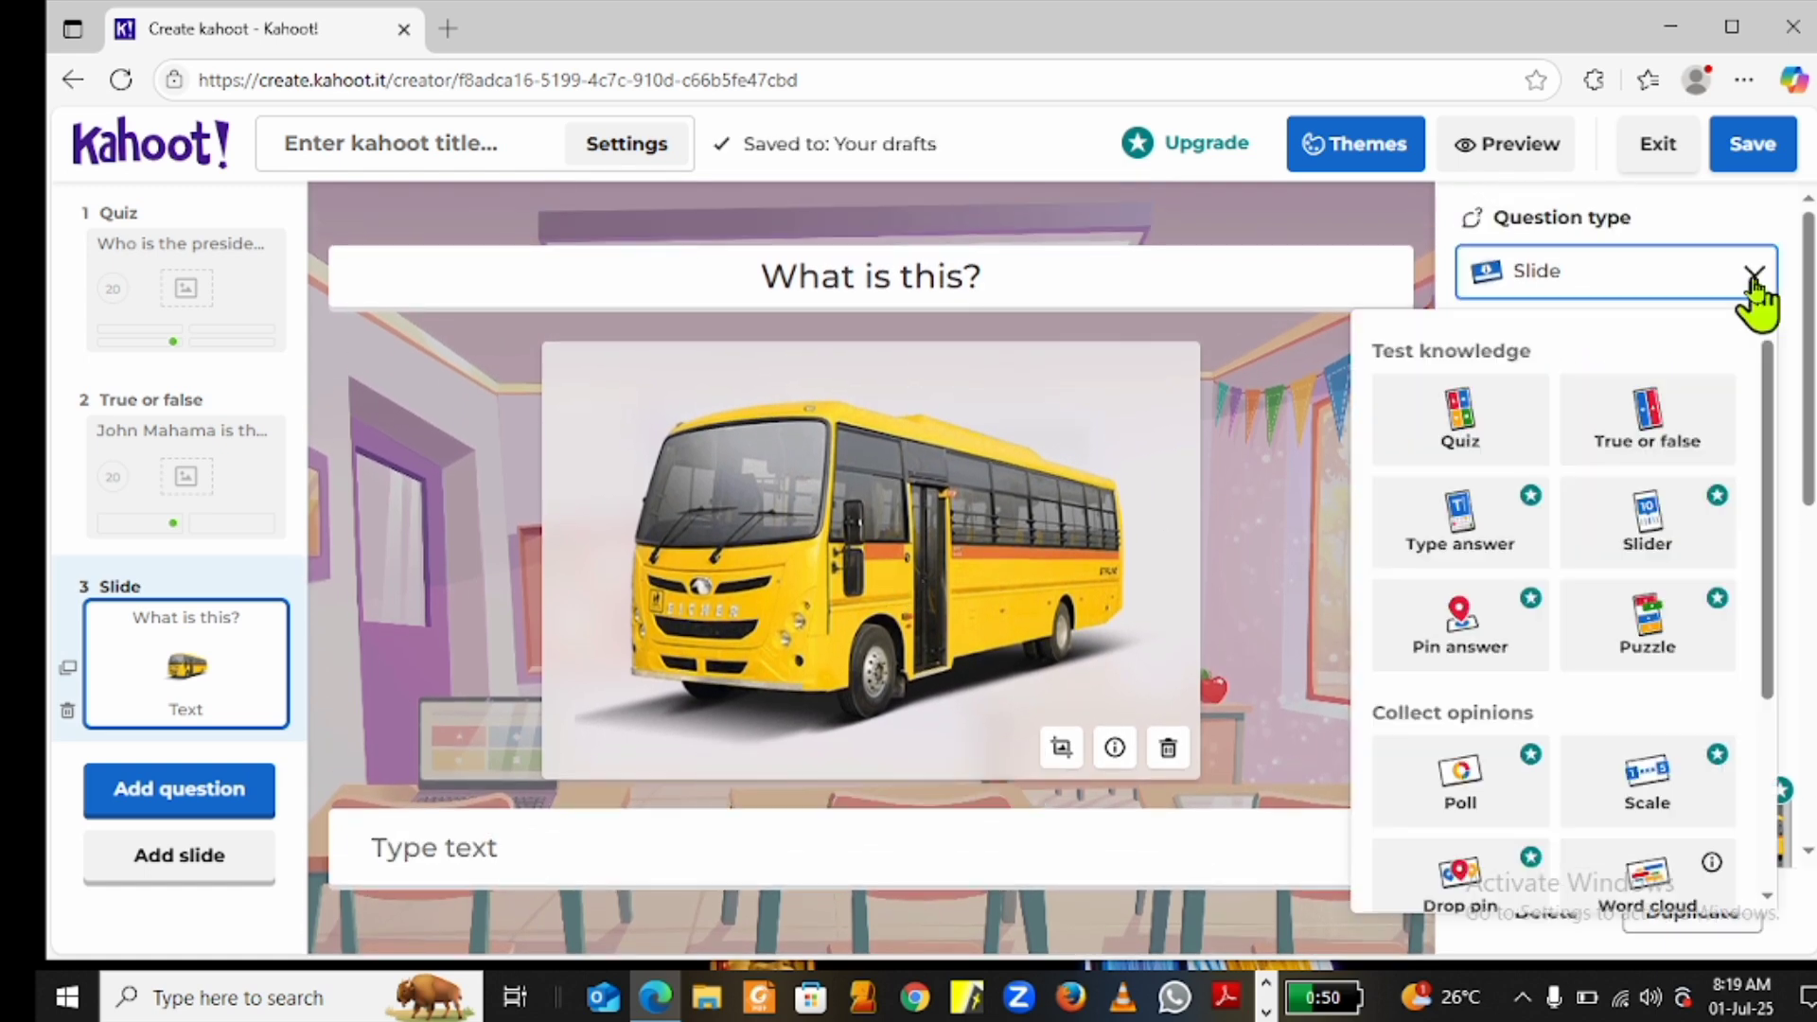
click(1455, 438)
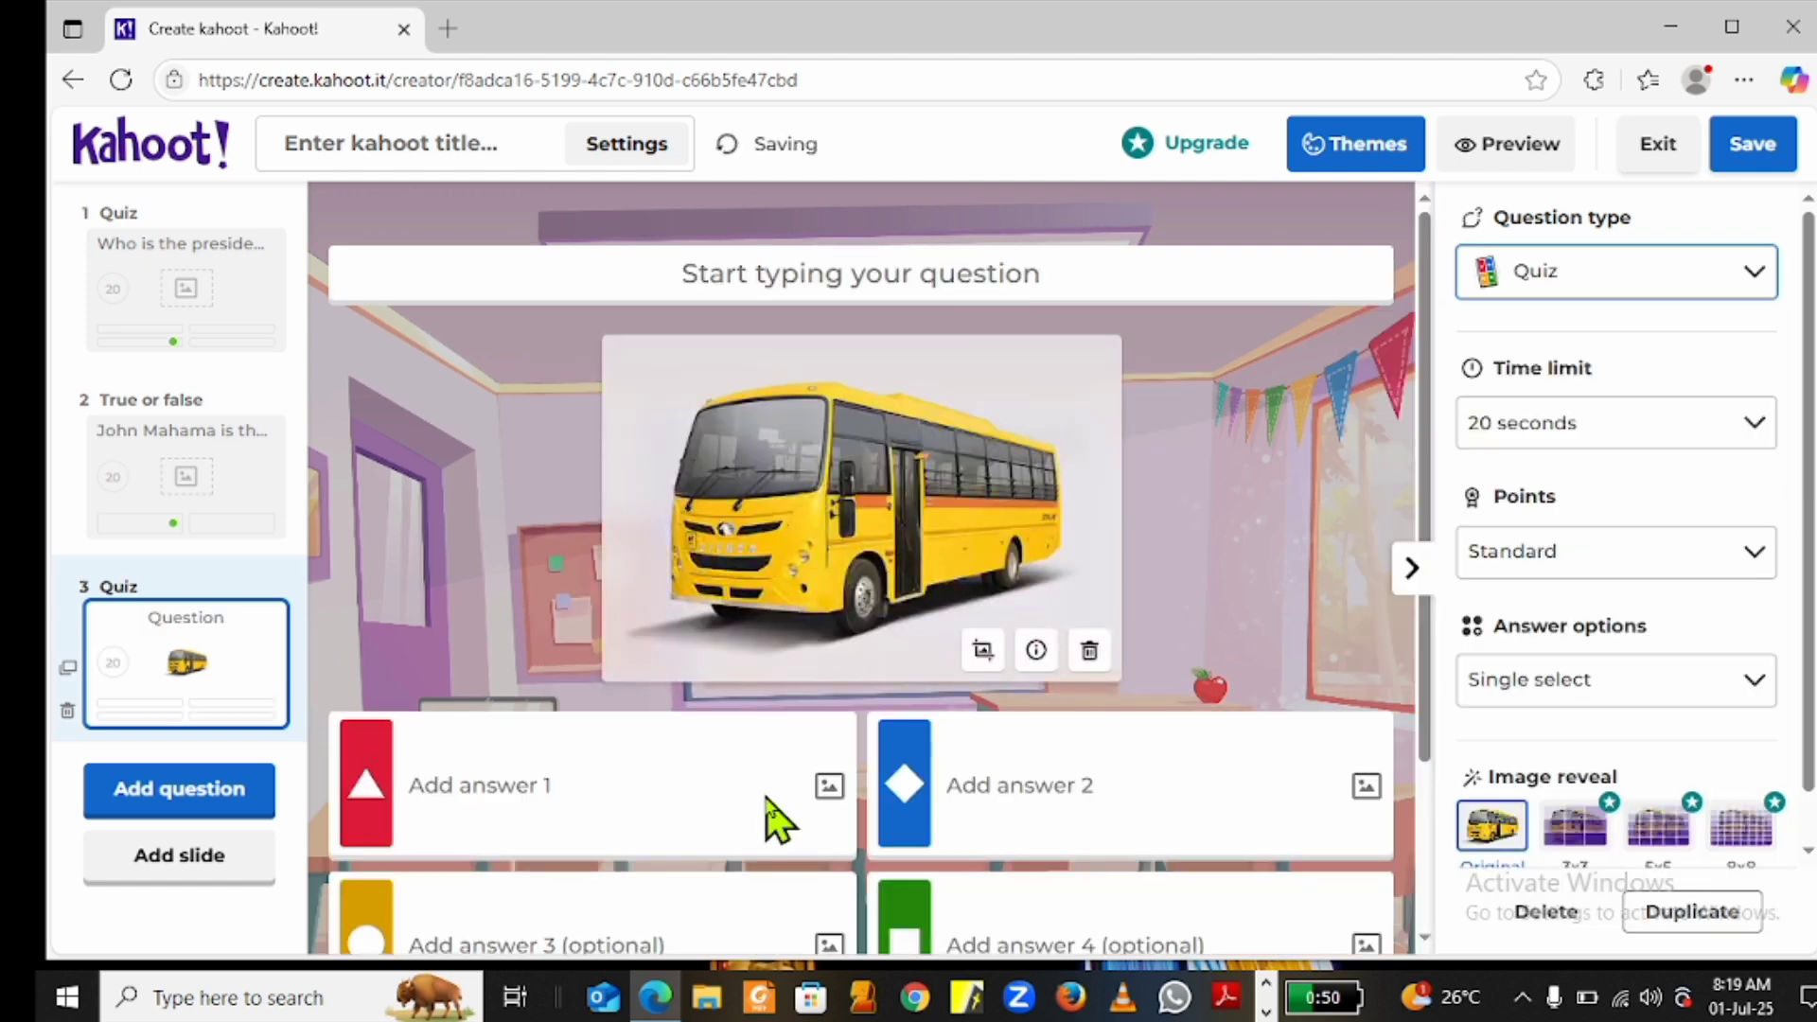
Enter "Bus" as the first answer and "Cow" as the second answer of the bus picture question
click(554, 795)
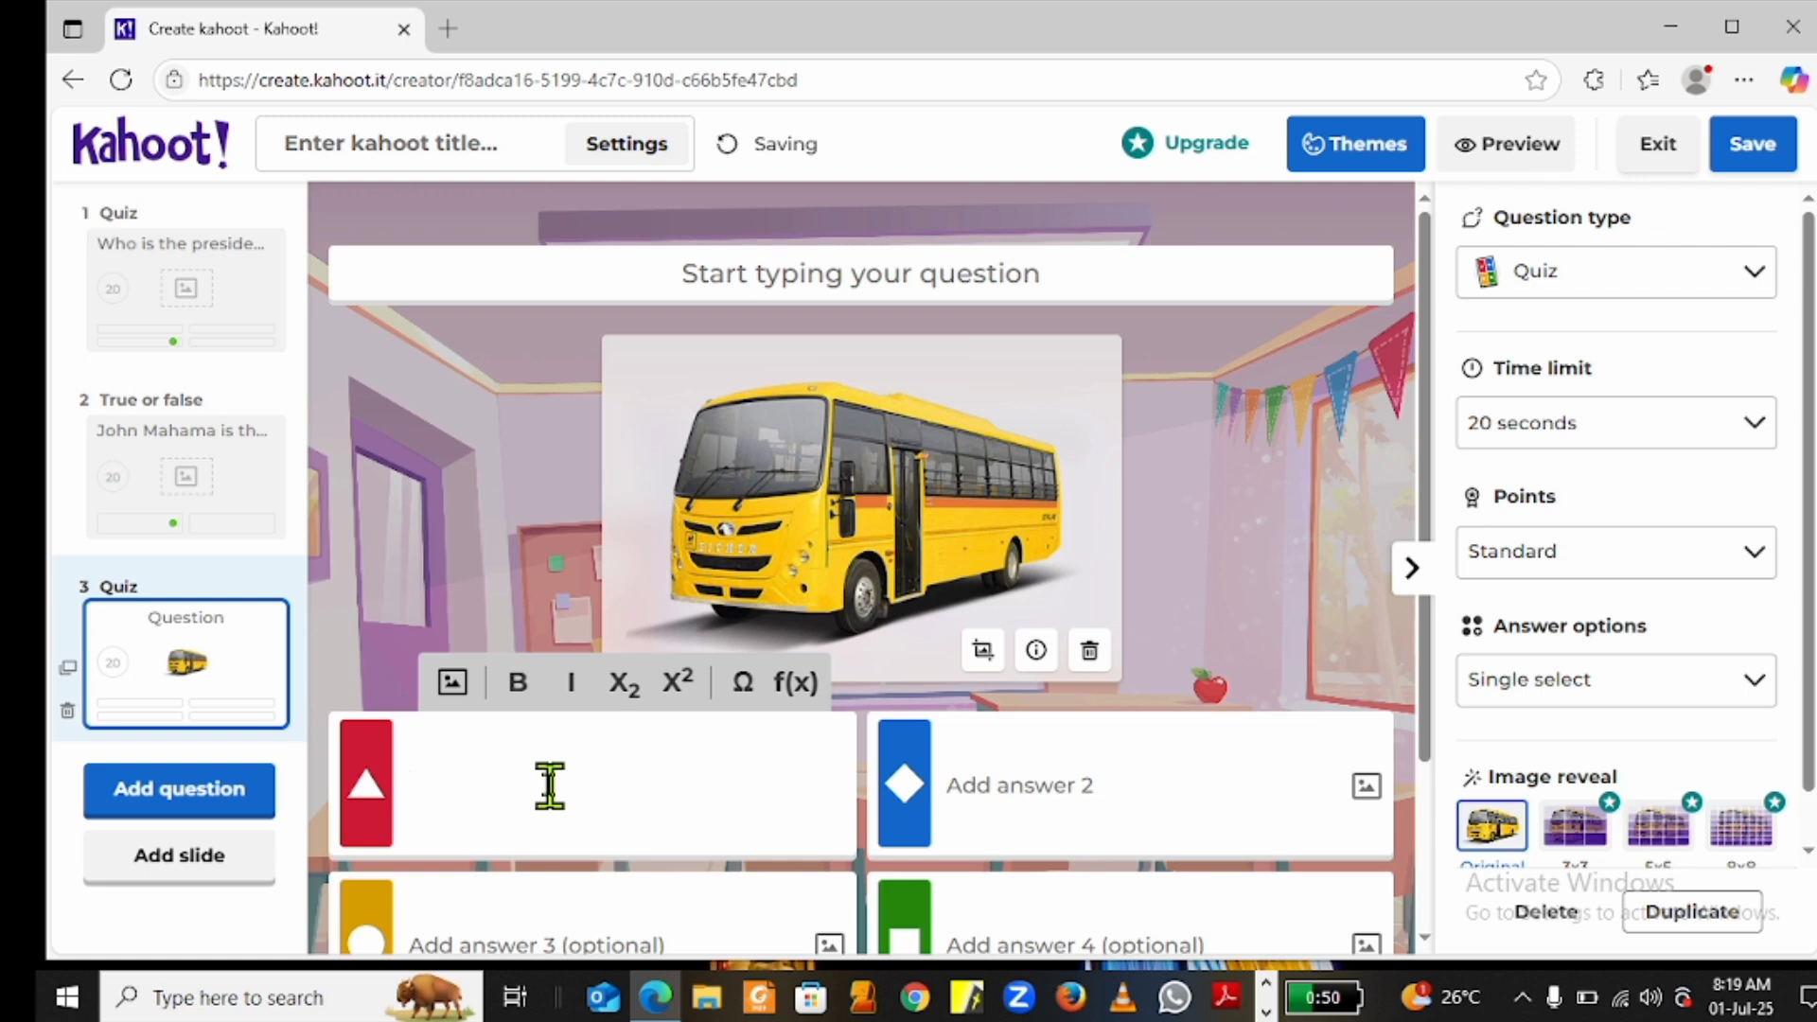
text(Bus)
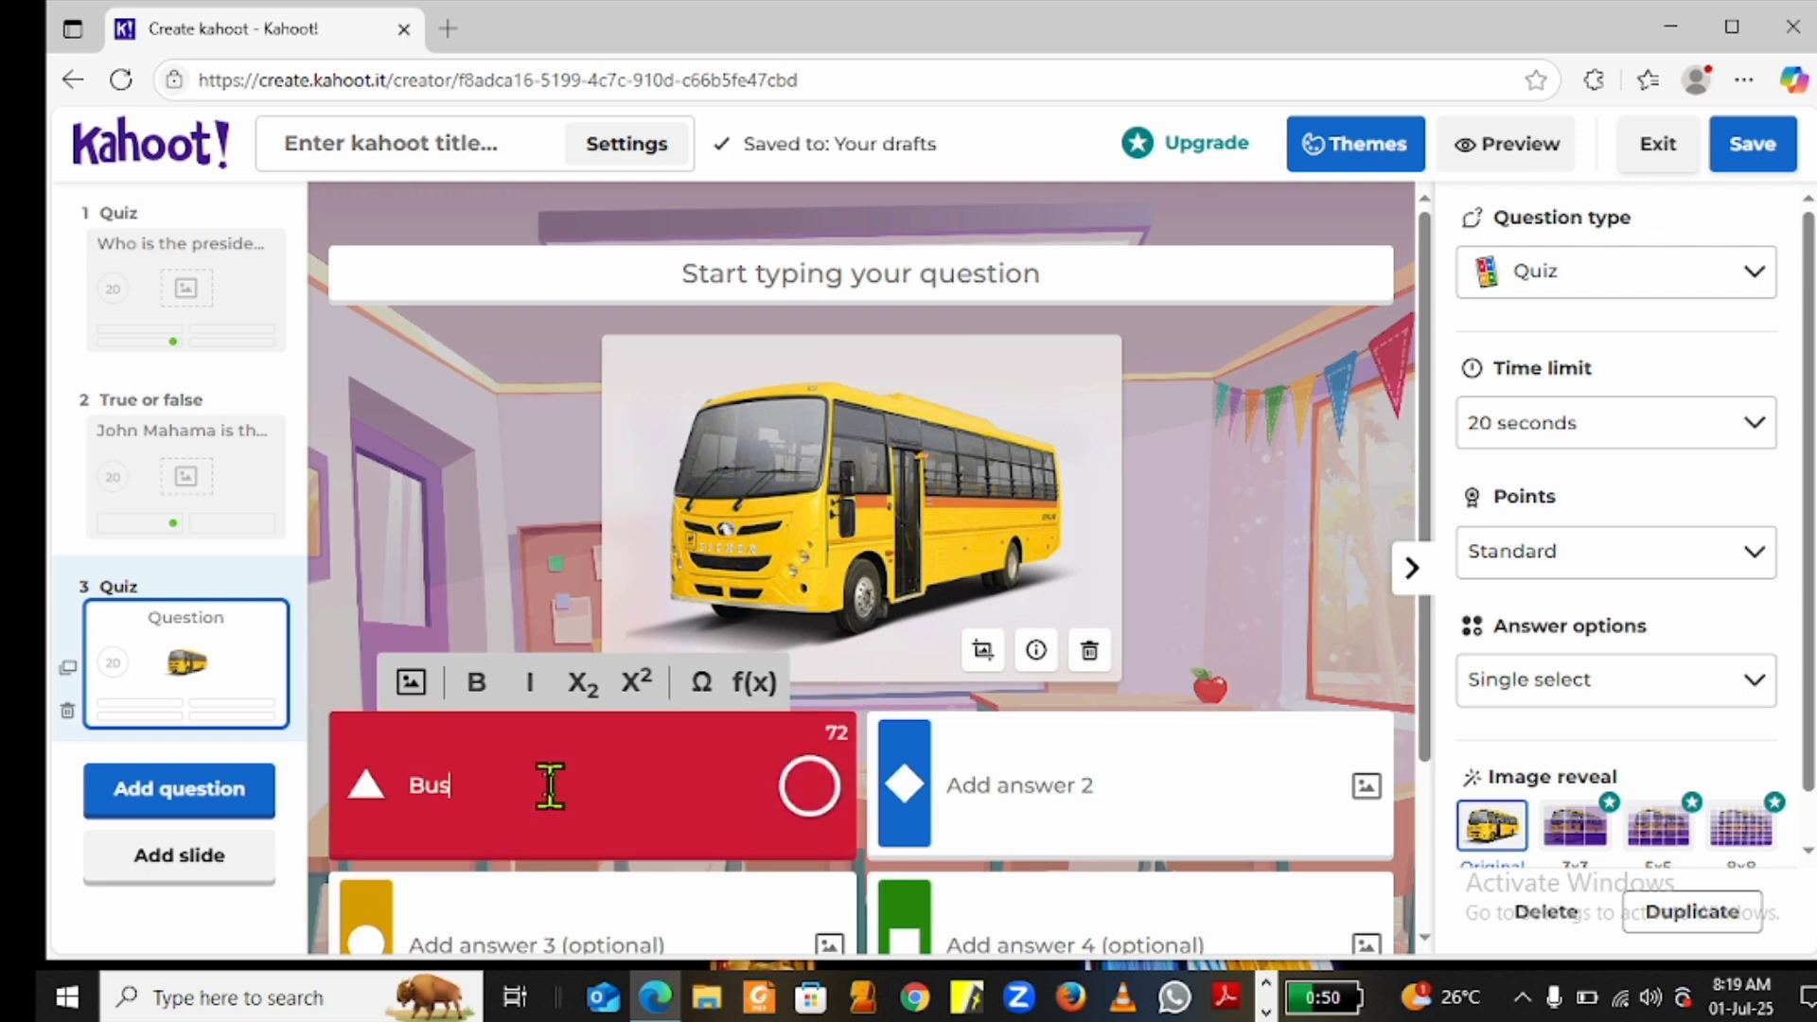
click(1046, 786)
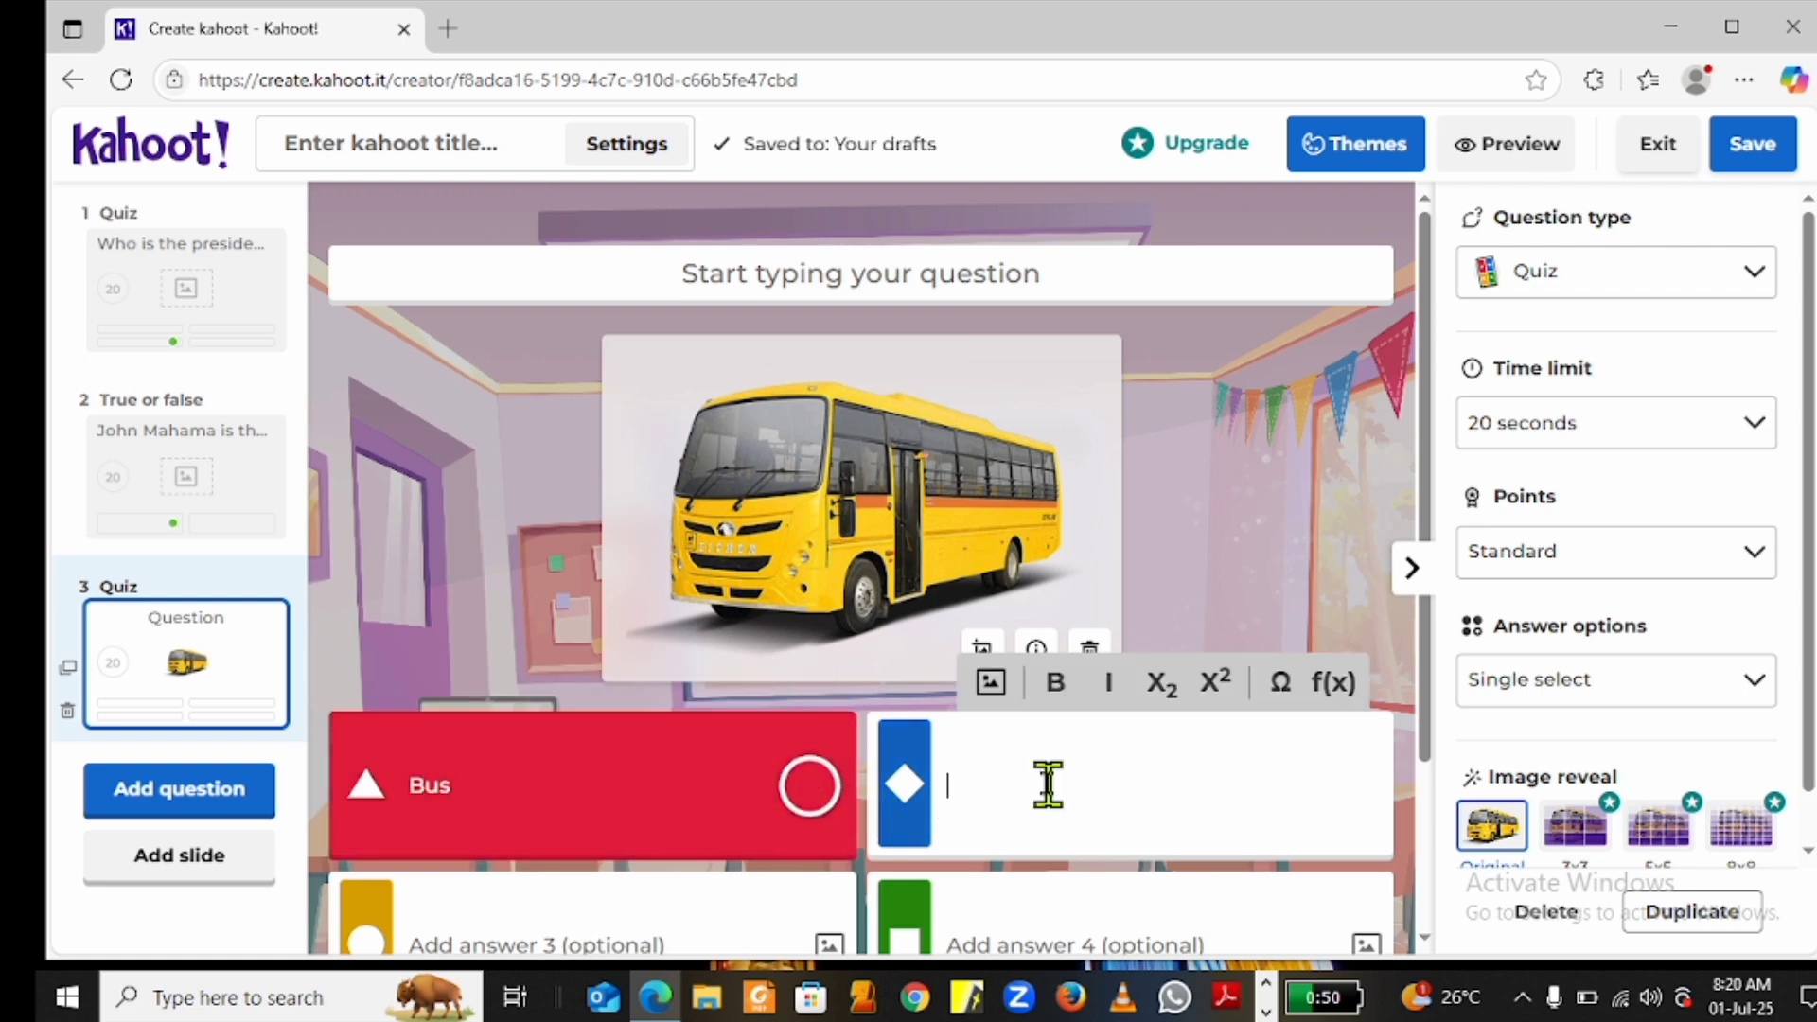
text(C)
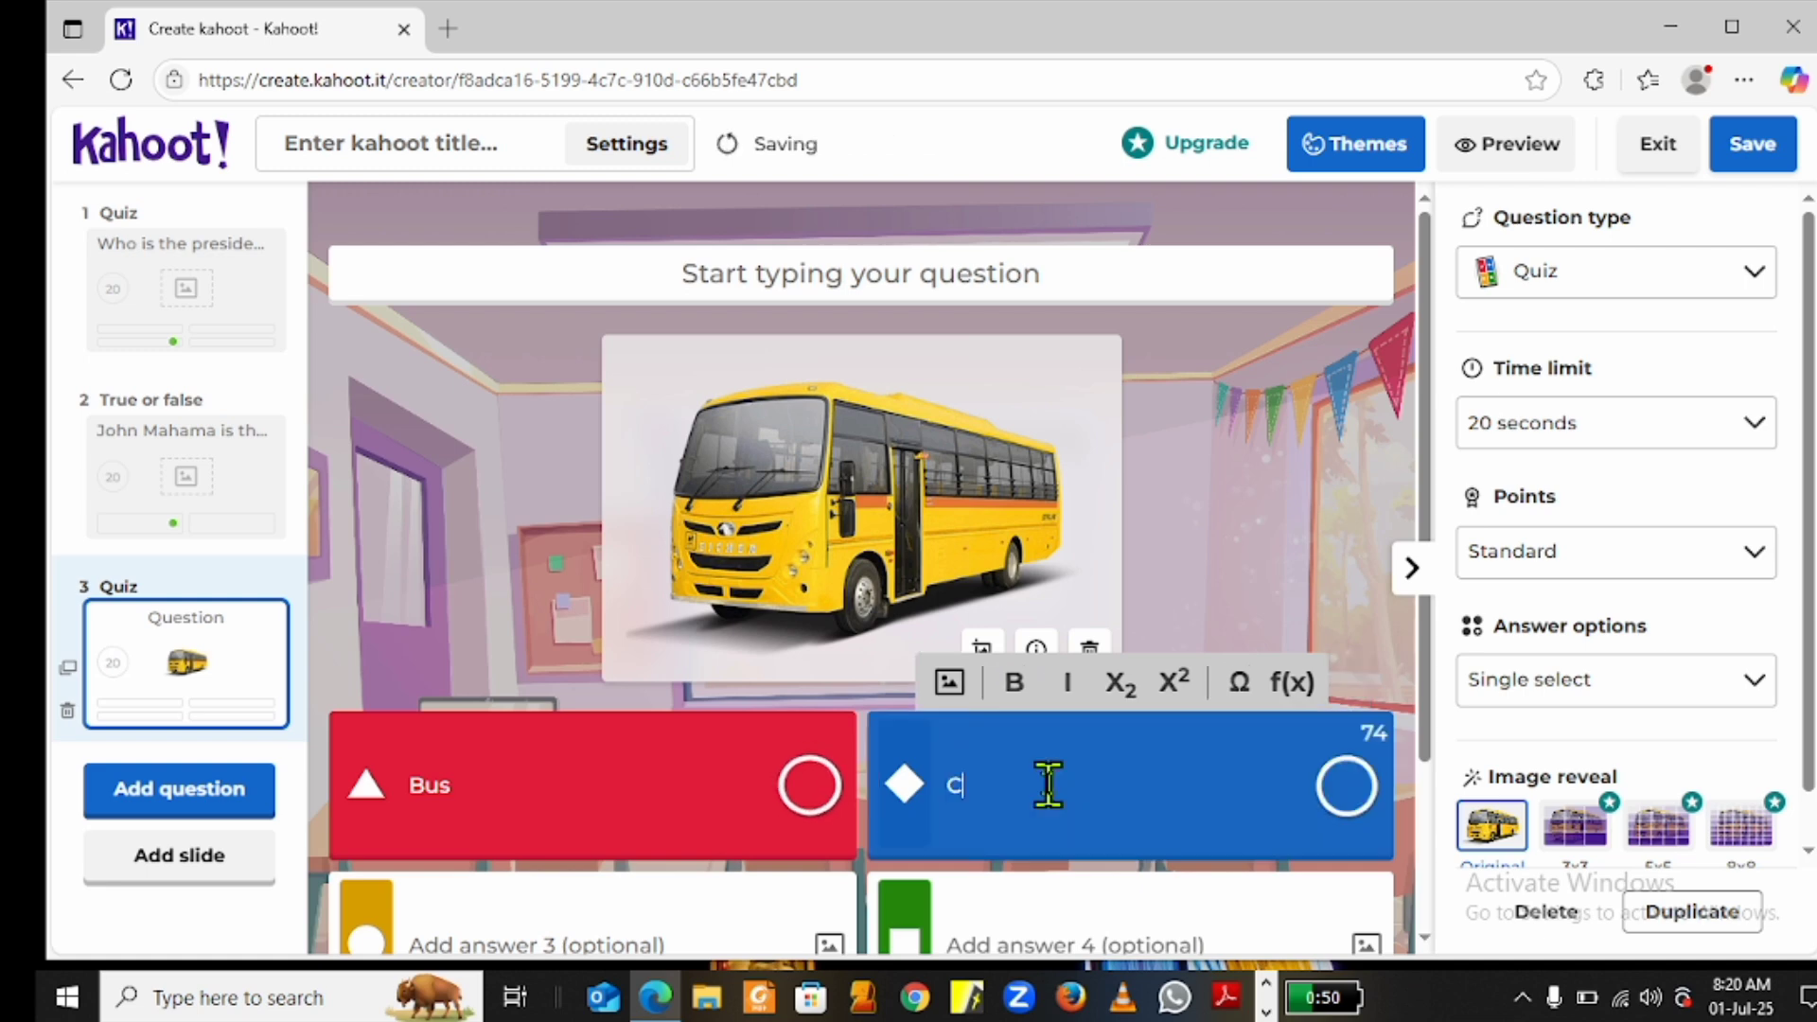
text(ow)
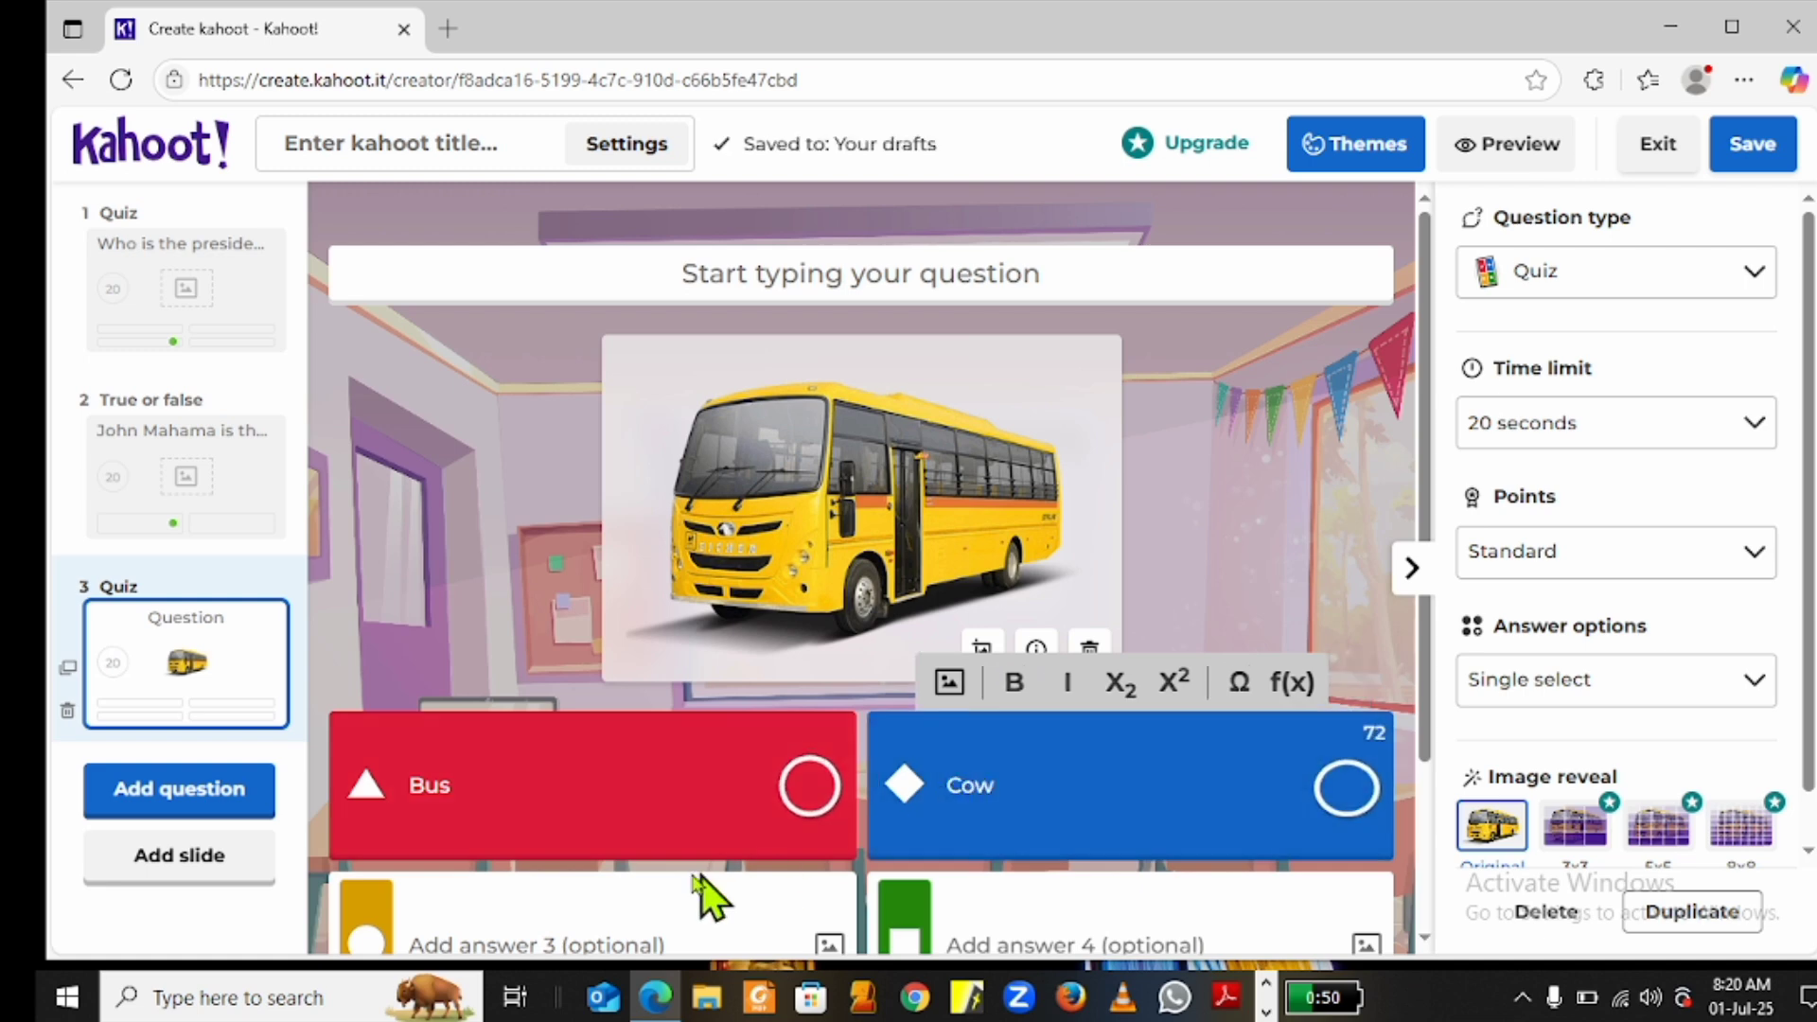
Enter "Leopard" and "Building" as the third and fourth answers and mark "Bus" as correct
click(681, 918)
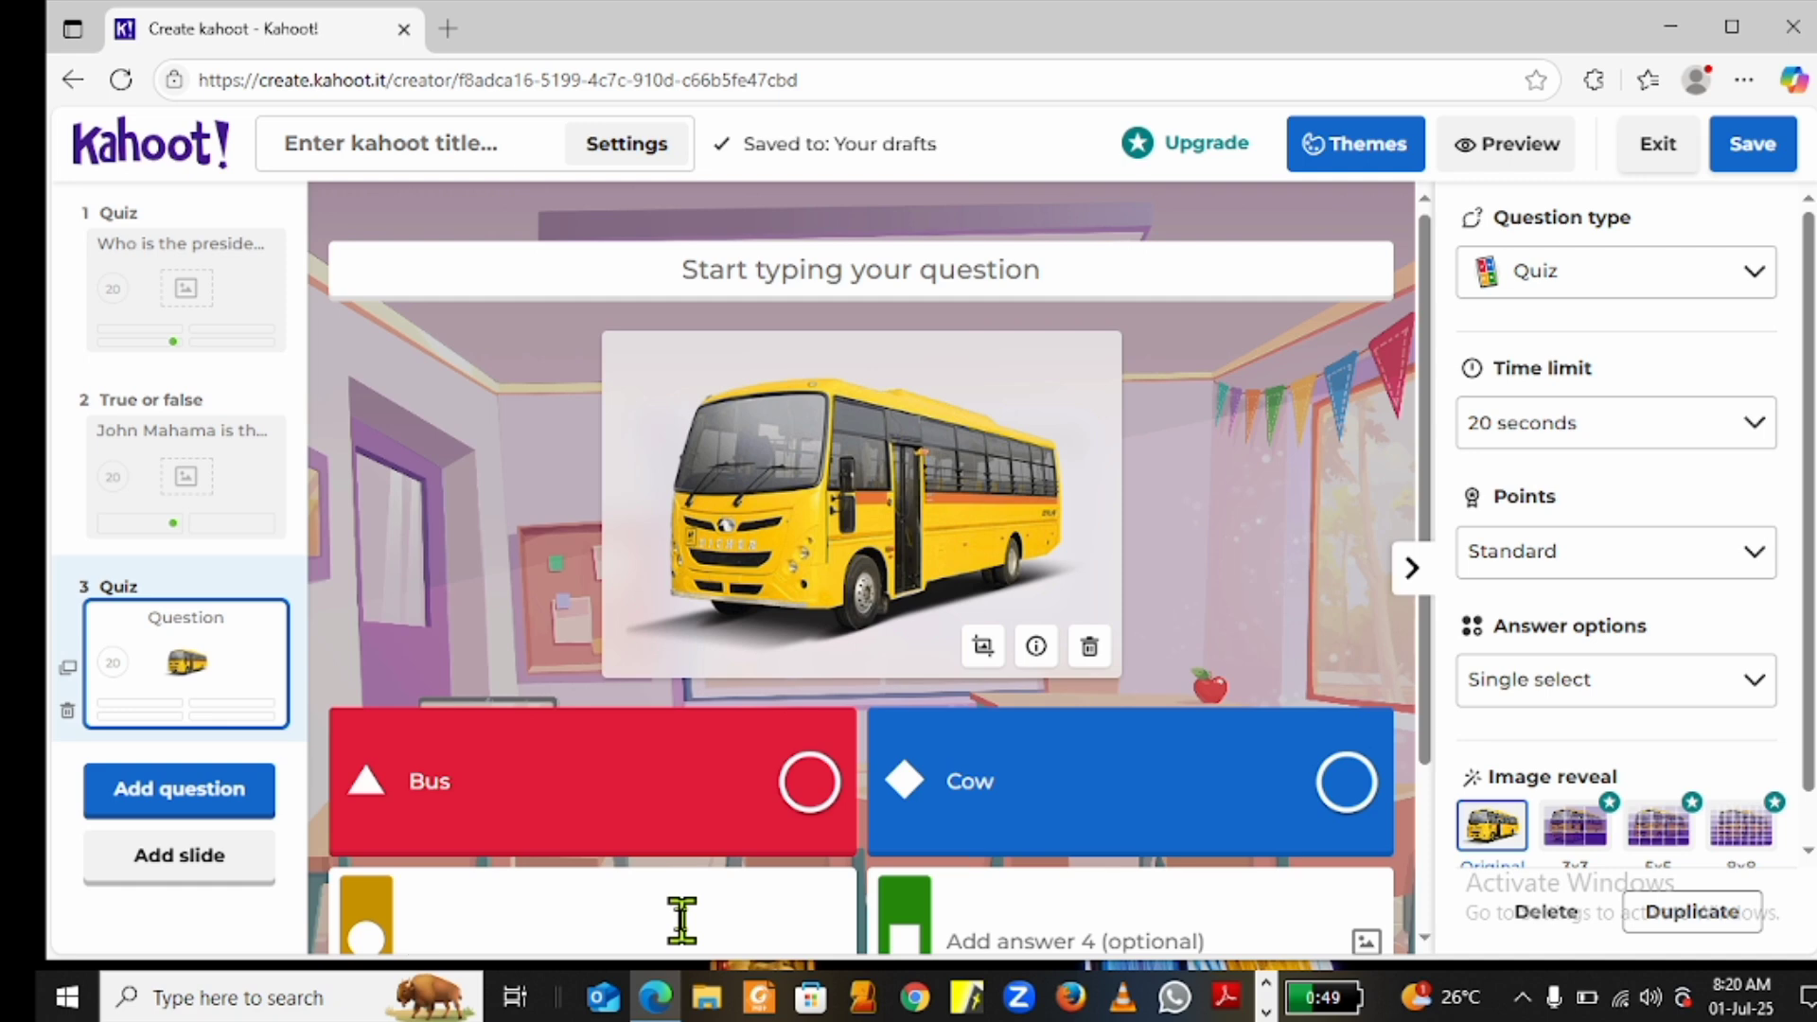
text(Leopard)
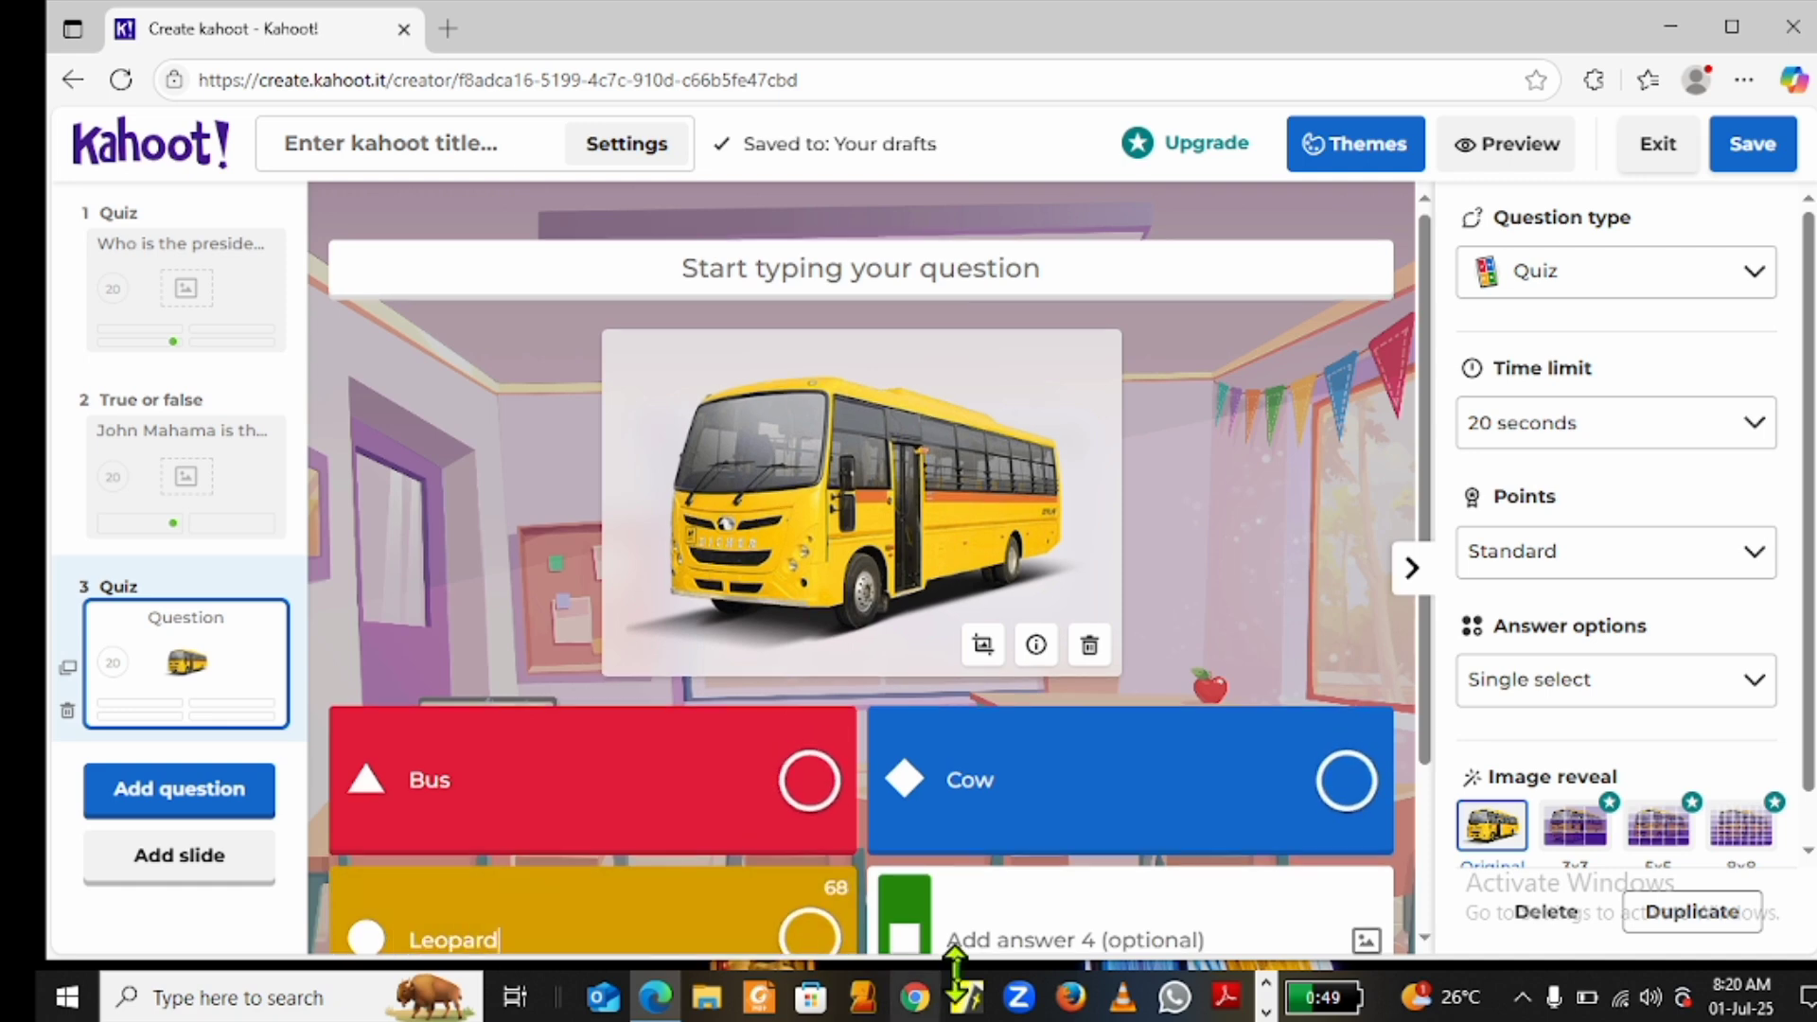
click(988, 937)
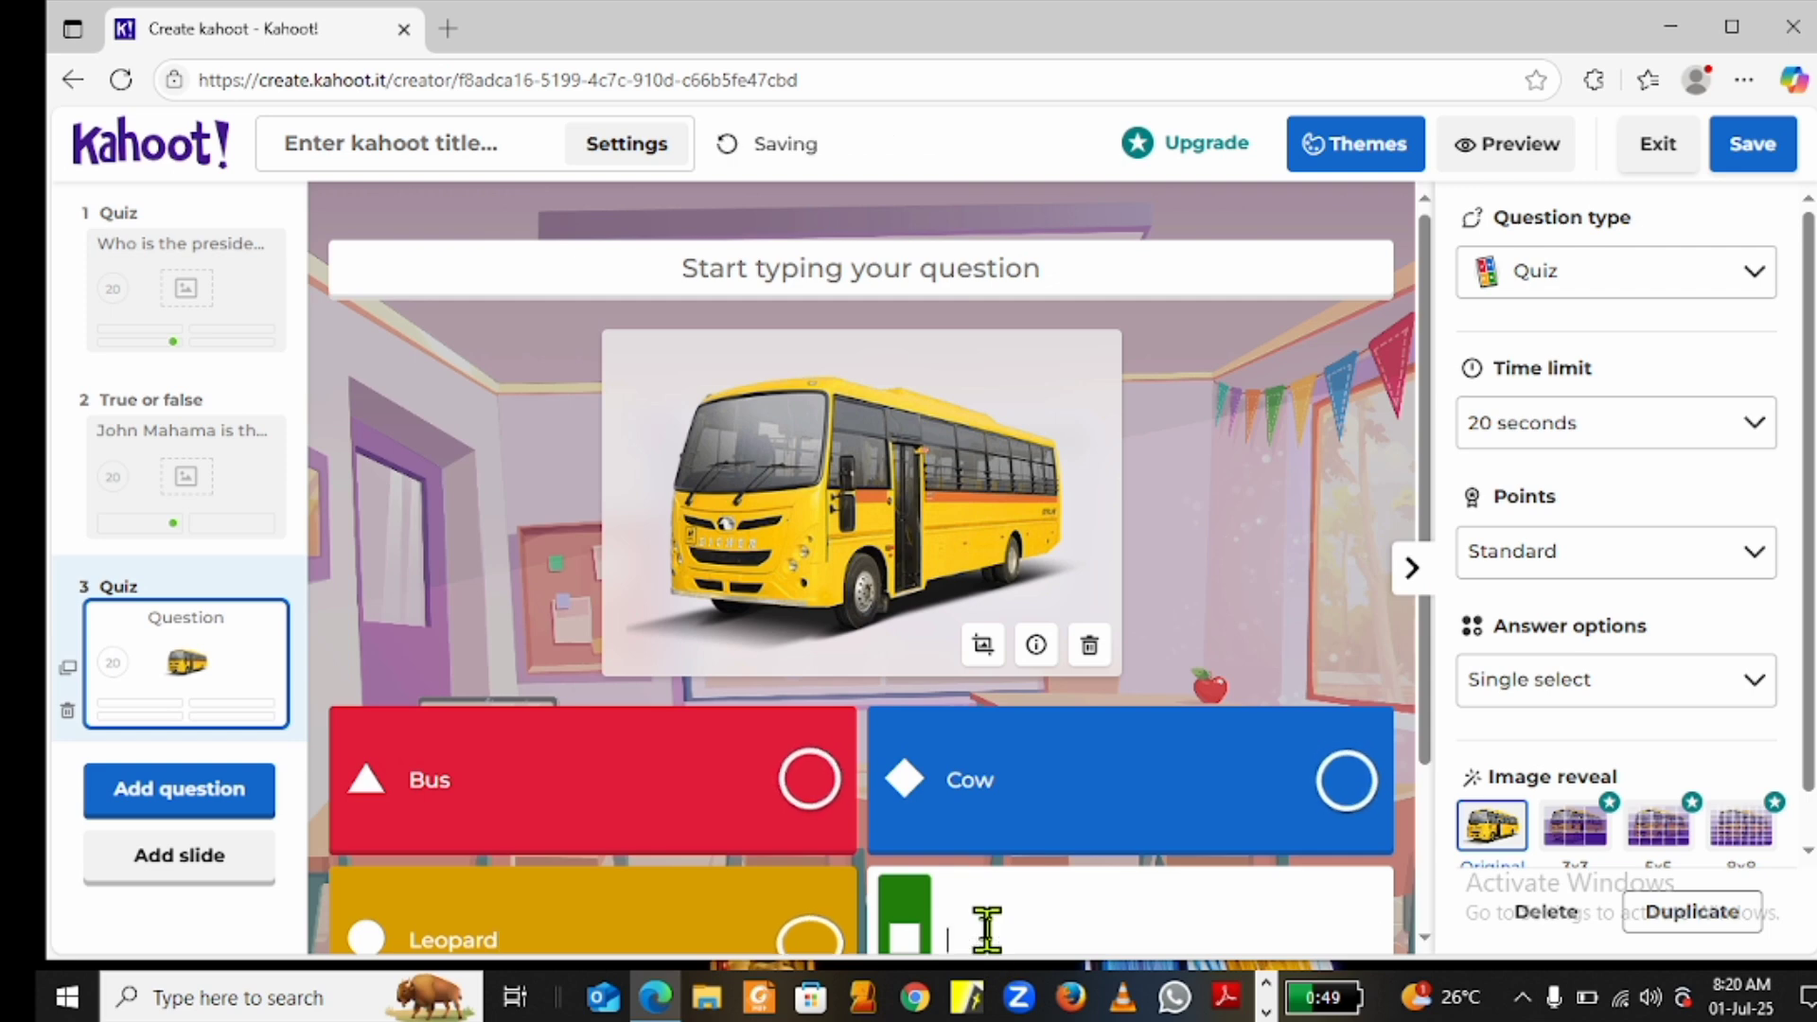
text(Bu)
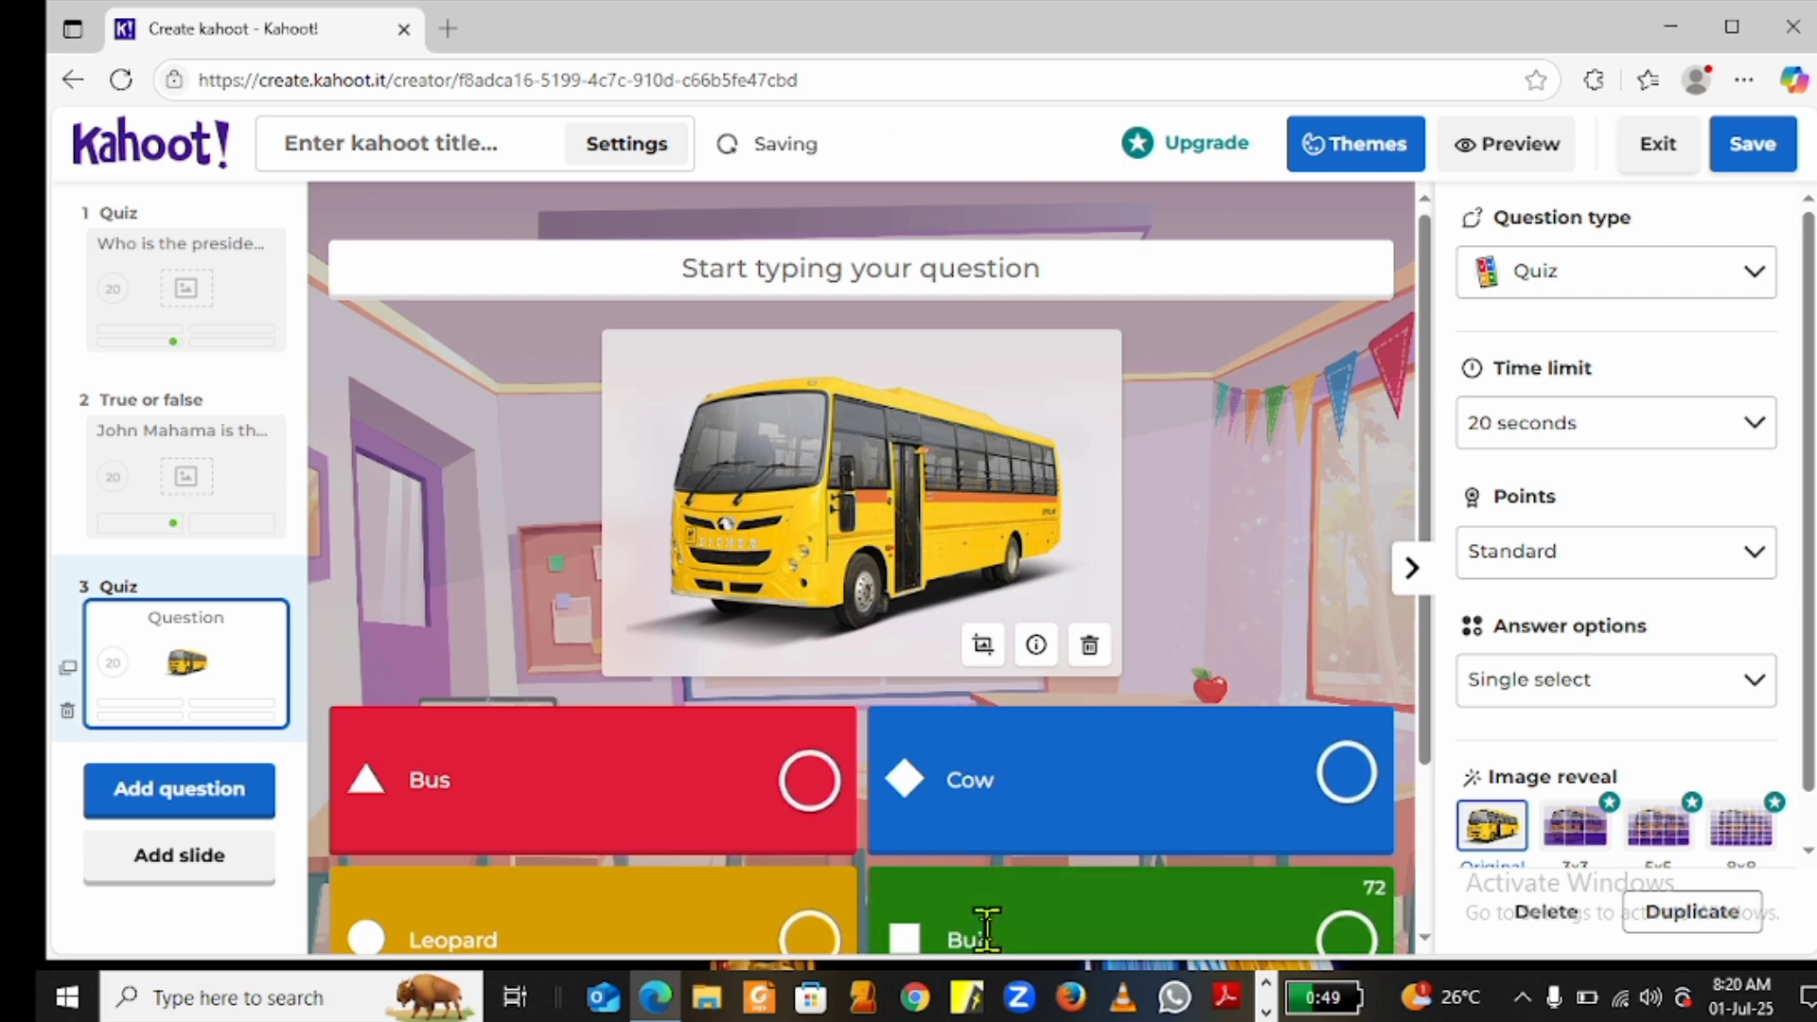
text(ilding)
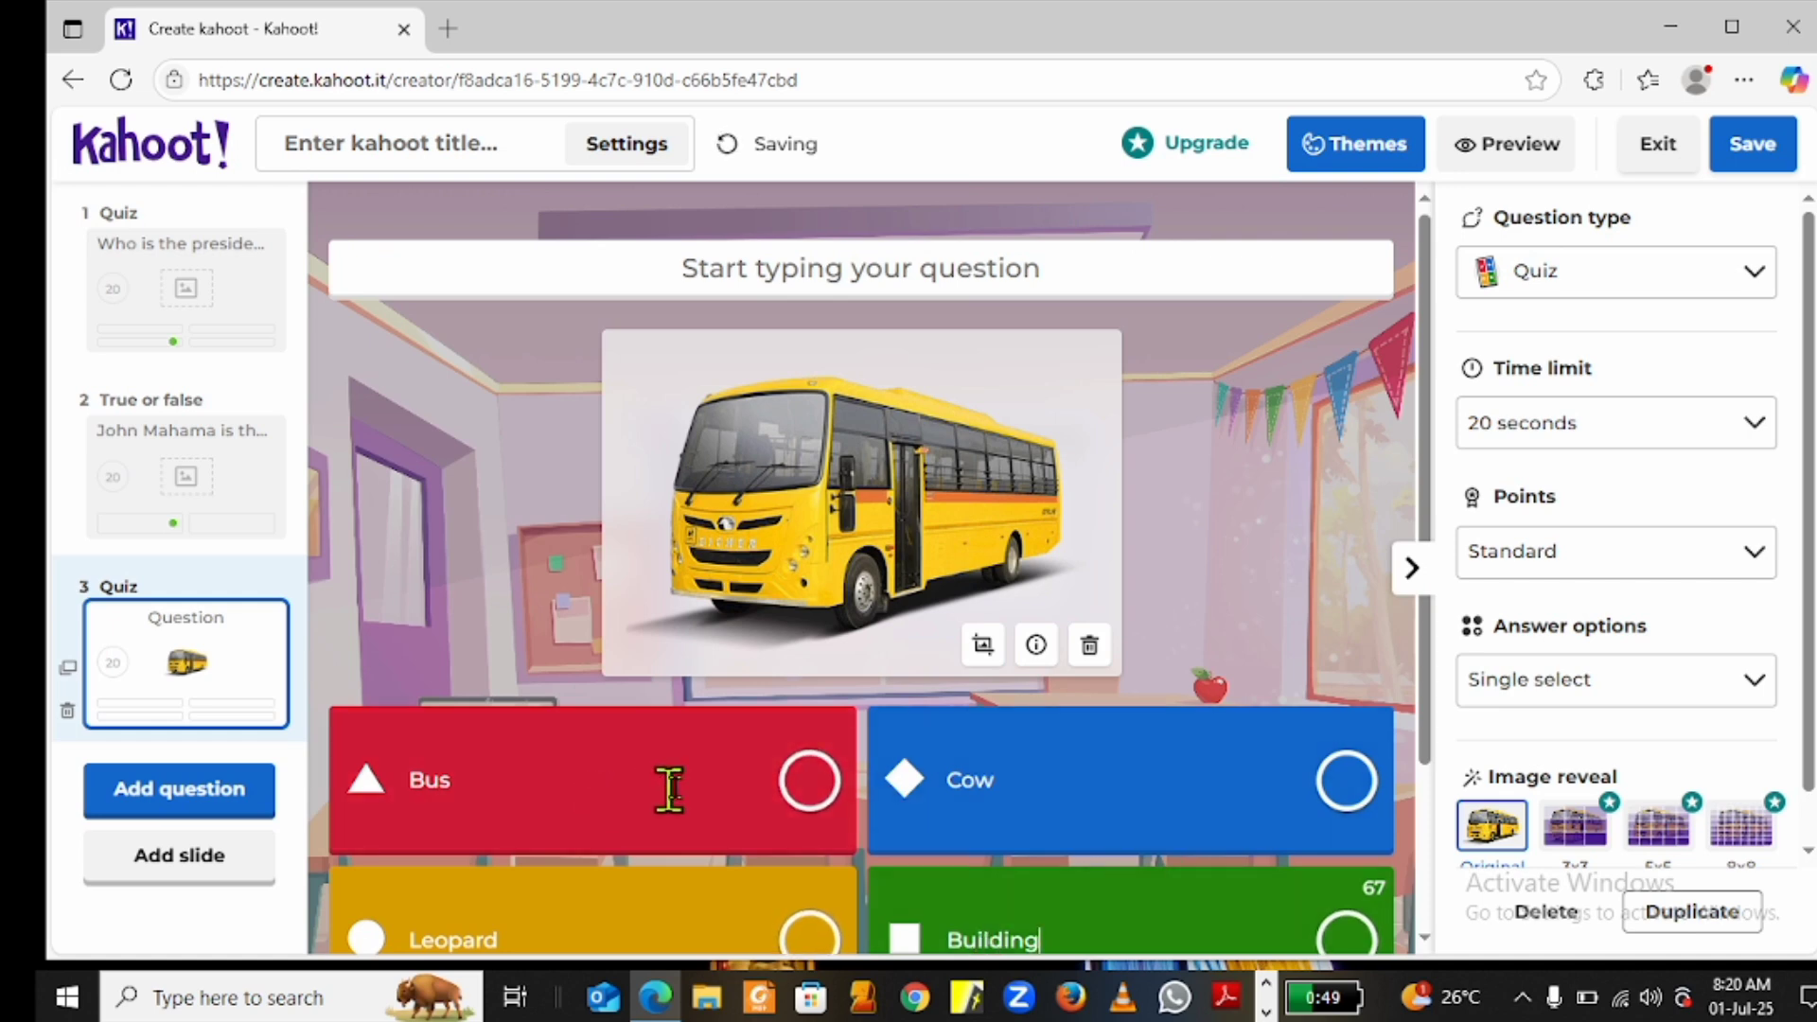
click(807, 785)
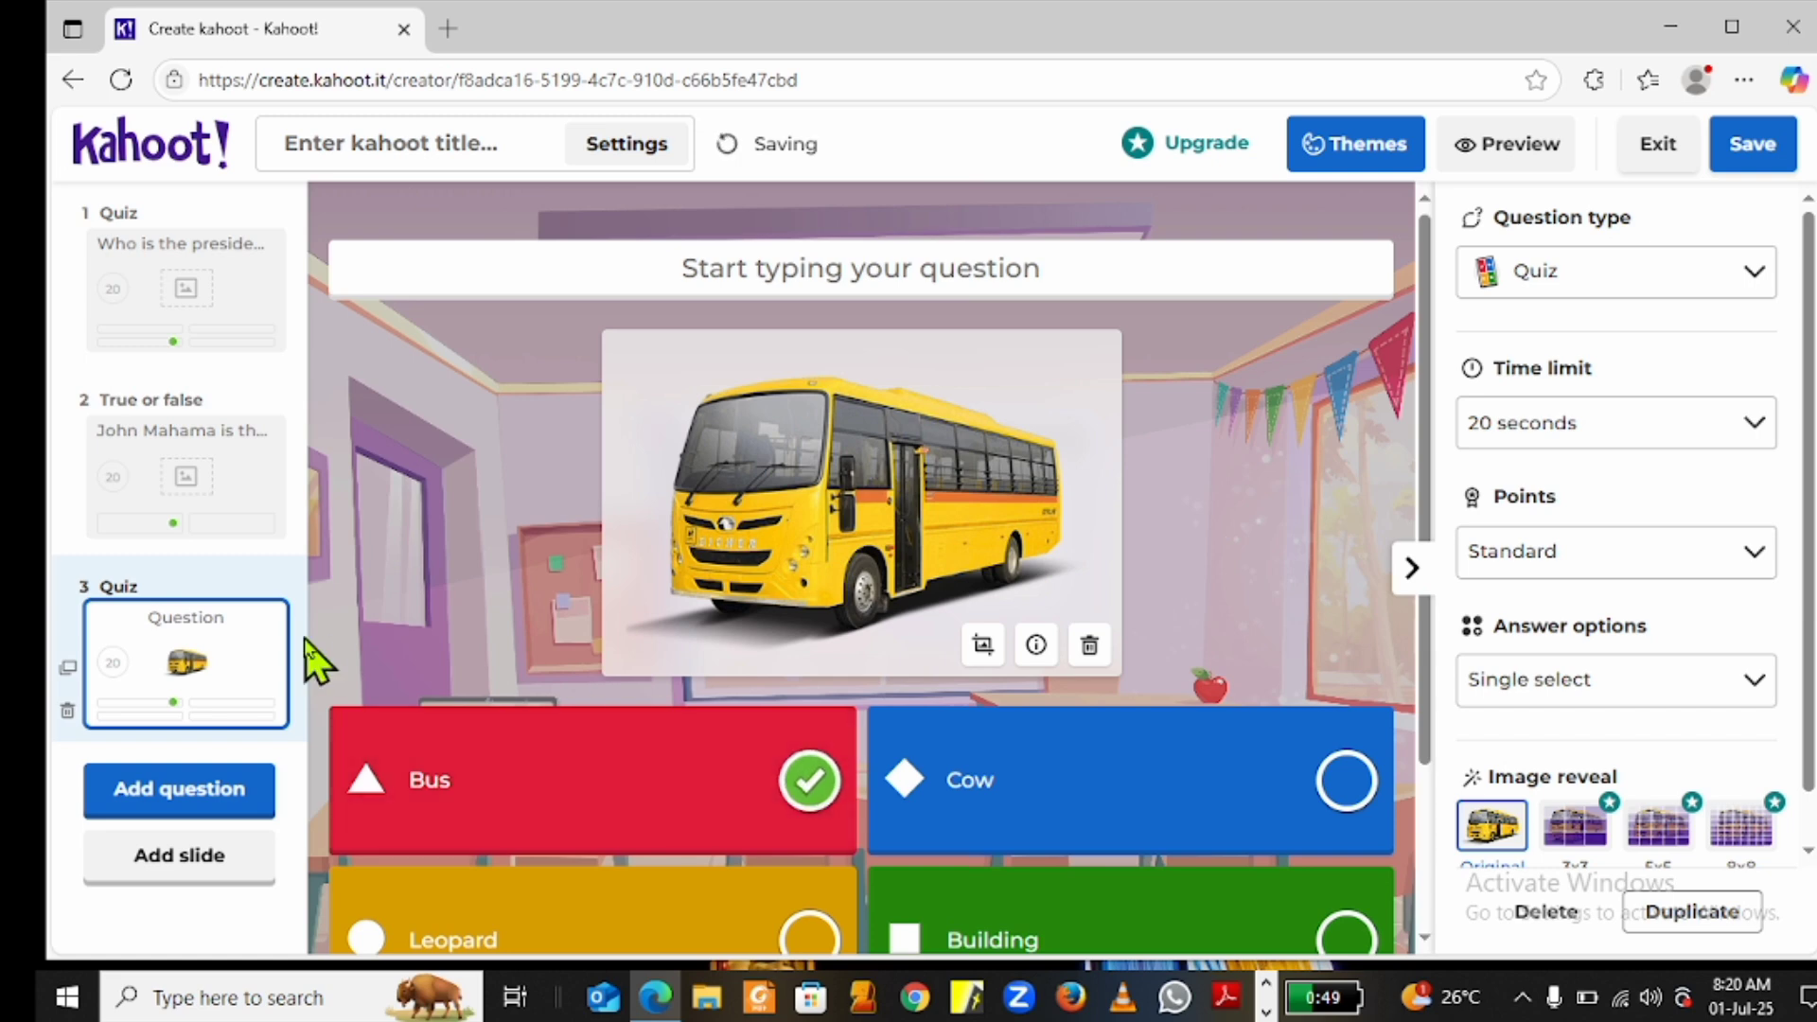
click(163, 866)
click(1751, 147)
click(1754, 425)
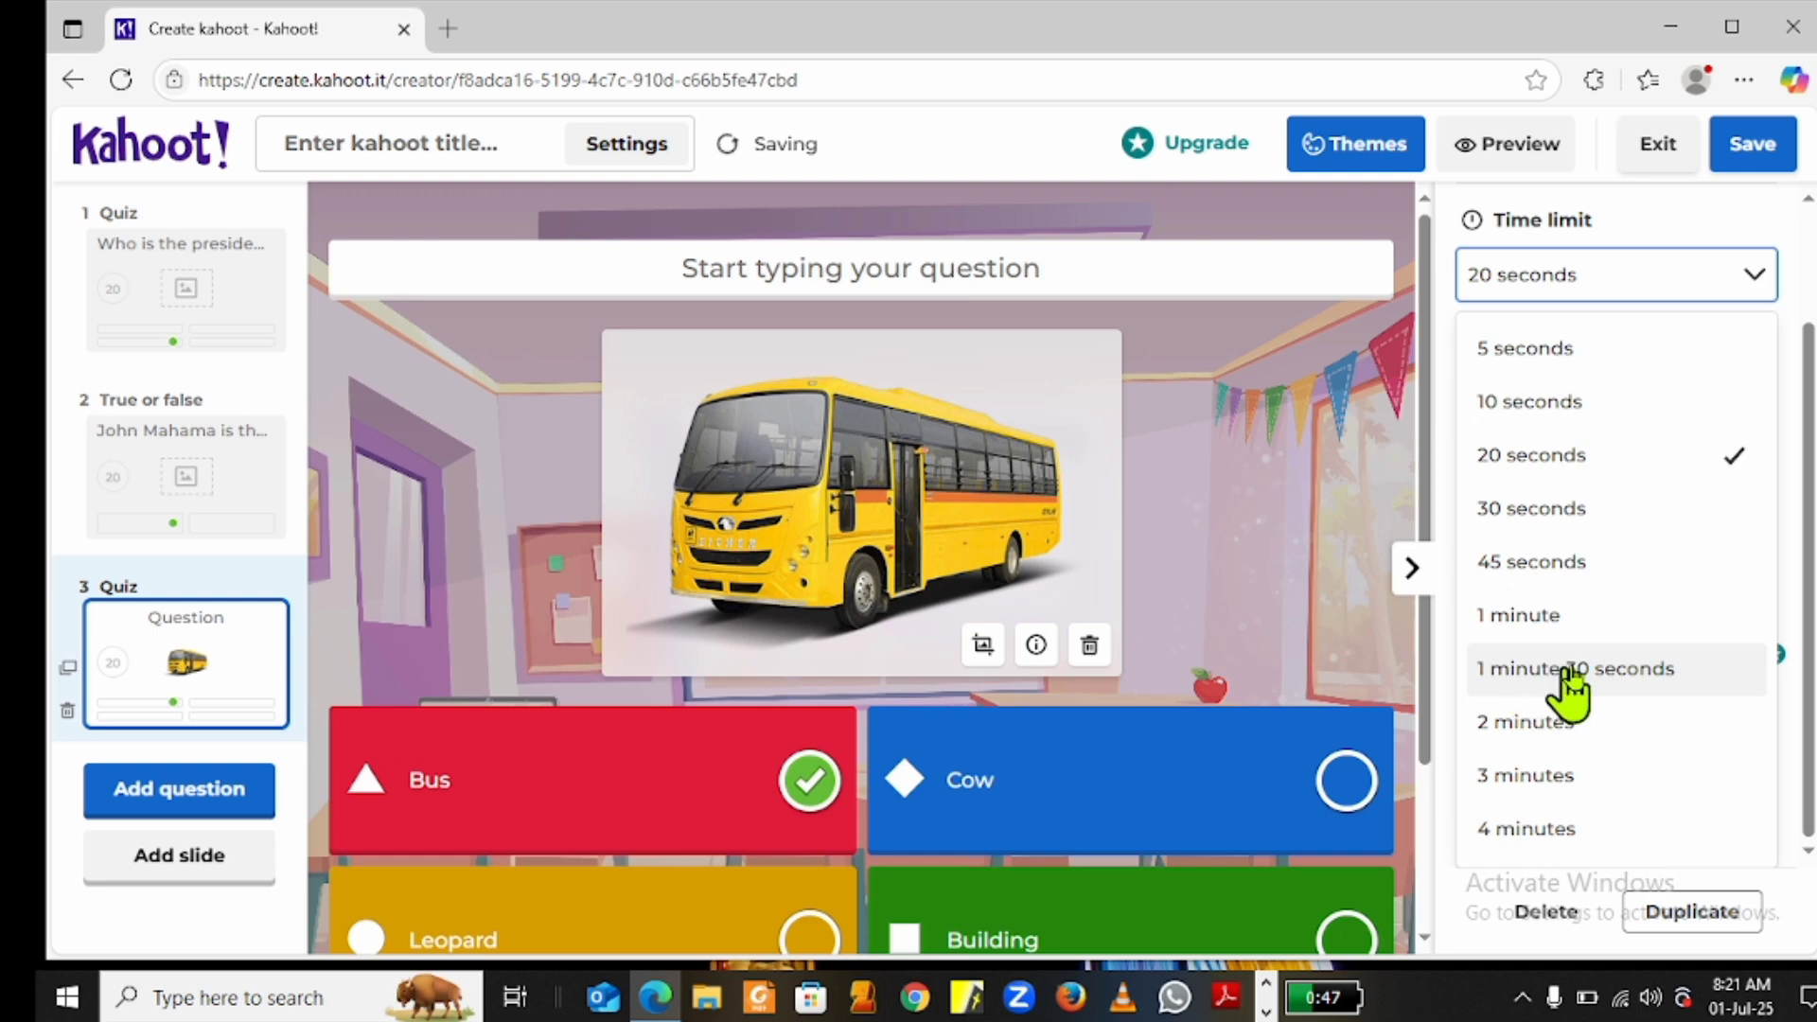
click(1761, 277)
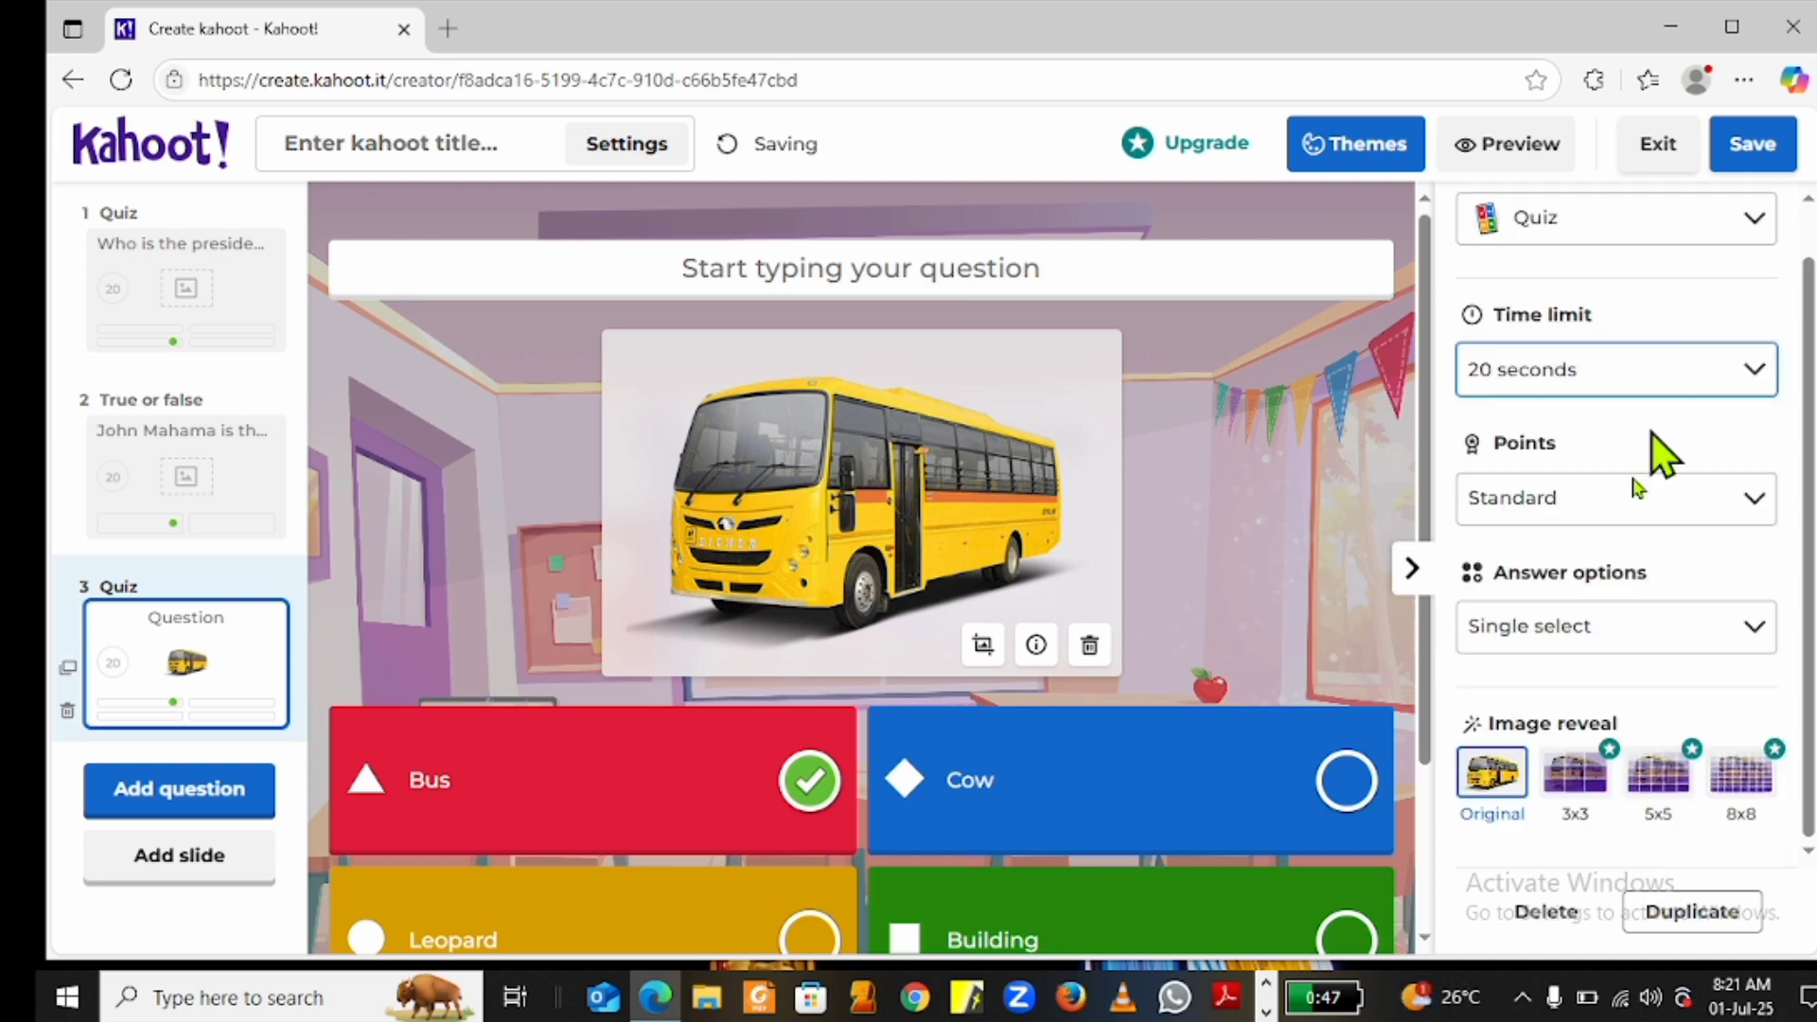